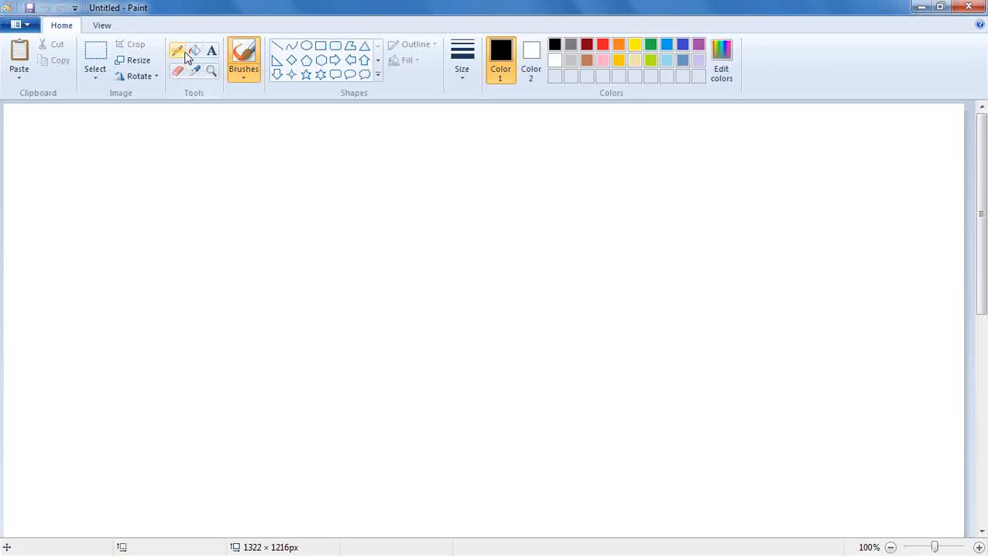
Select Paint's Text tool, then open All Programs scrolled down to the Oracle folders
left_click(212, 52)
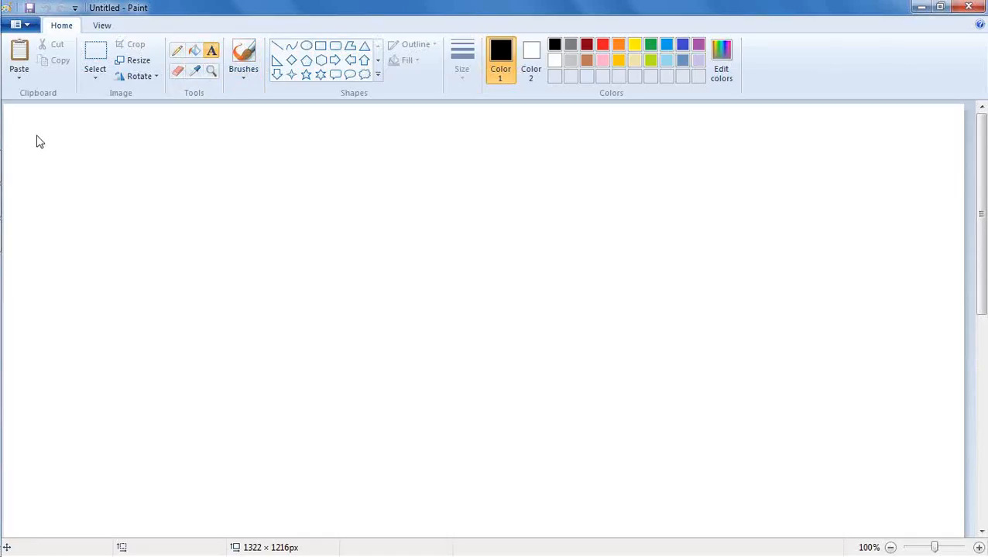
mouse_move(3, 31)
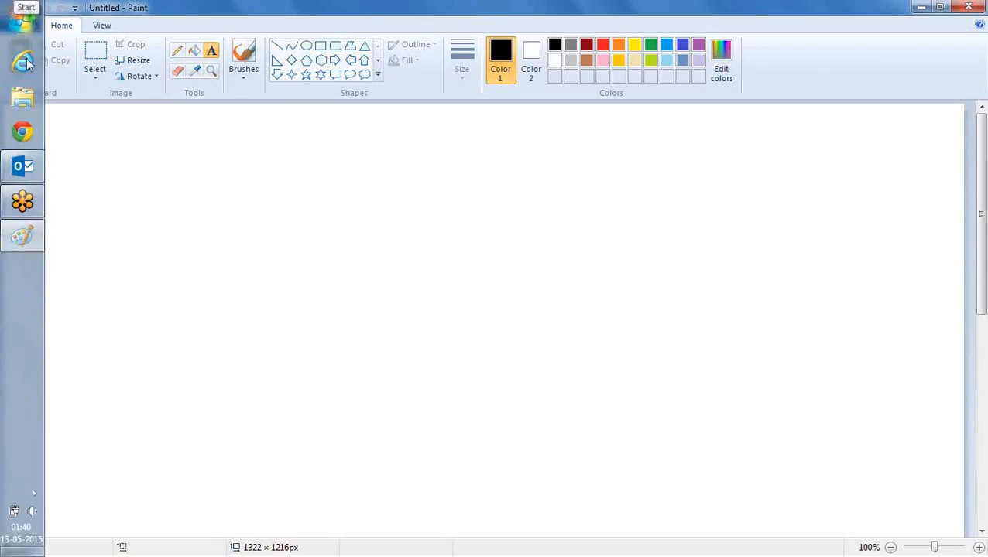
left_click(21, 26)
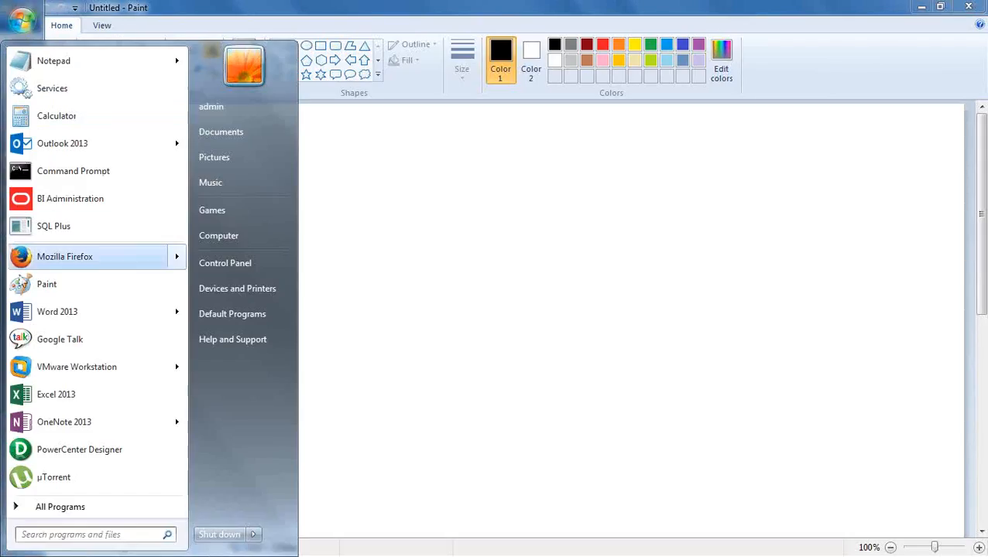
left_click(94, 507)
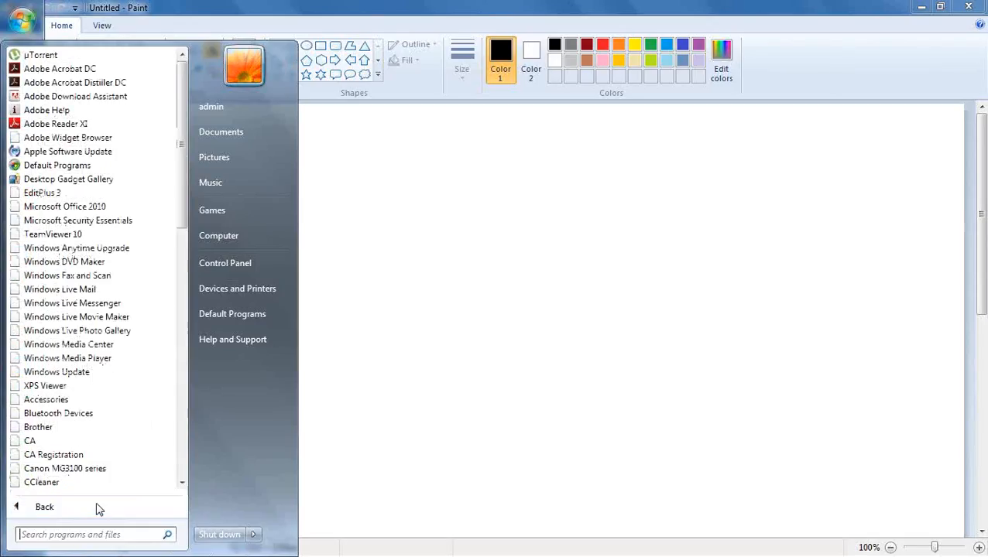
scroll(111, 314, "down", 5)
scroll(111, 314, "down", 5)
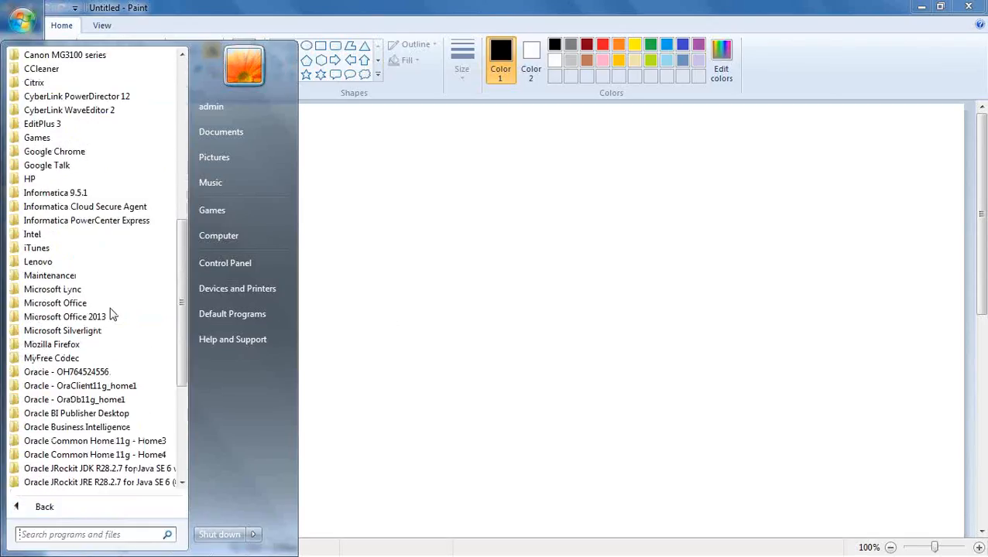
scroll(119, 302, "down", 4)
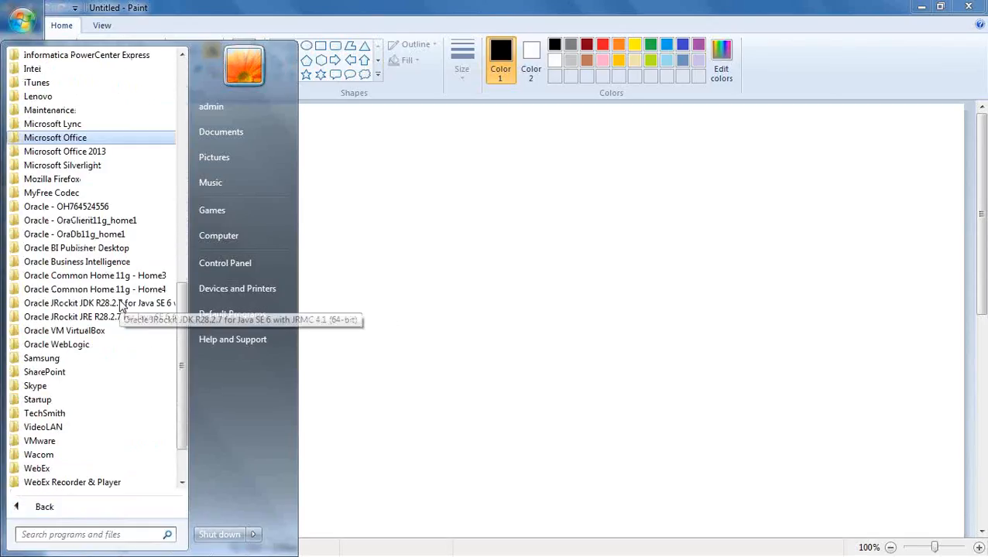
Expand the Oracle Business Intelligence folder to view Start BI Services, then close the Start menu
left_click(109, 262)
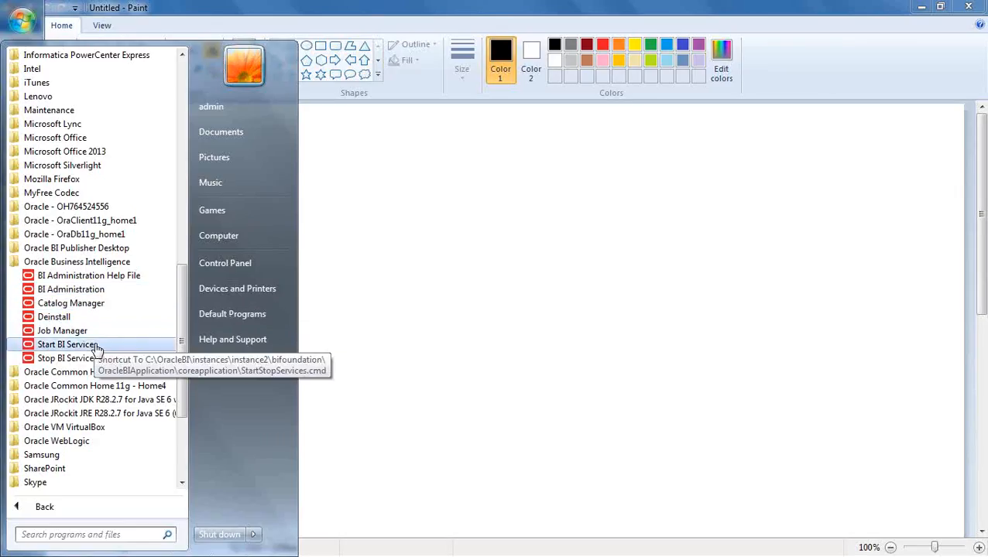
left_click(373, 264)
Add a text box near the canvas top-left reading '1. Start database'
left_click(301, 276)
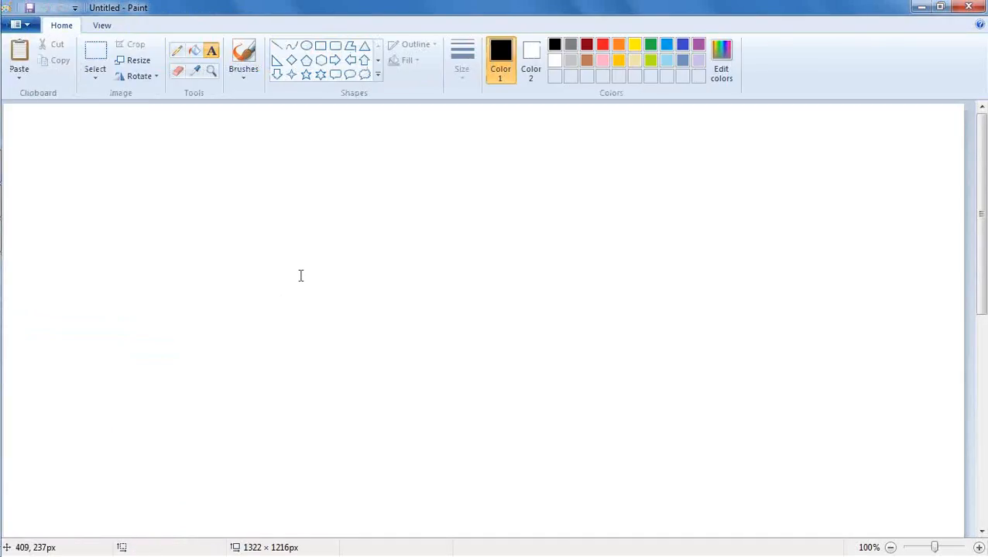
left_click_drag(172, 150, 456, 349)
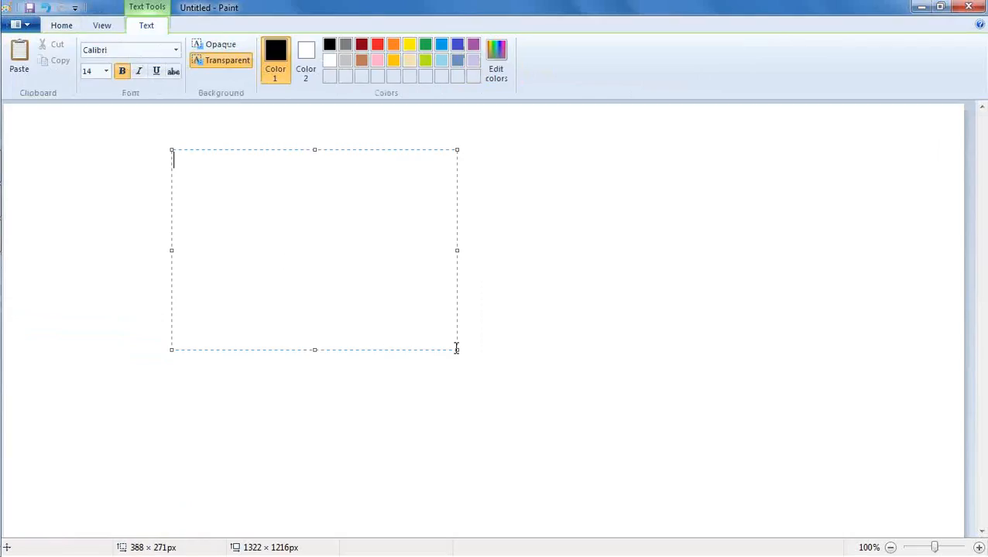
type("1. Start database")
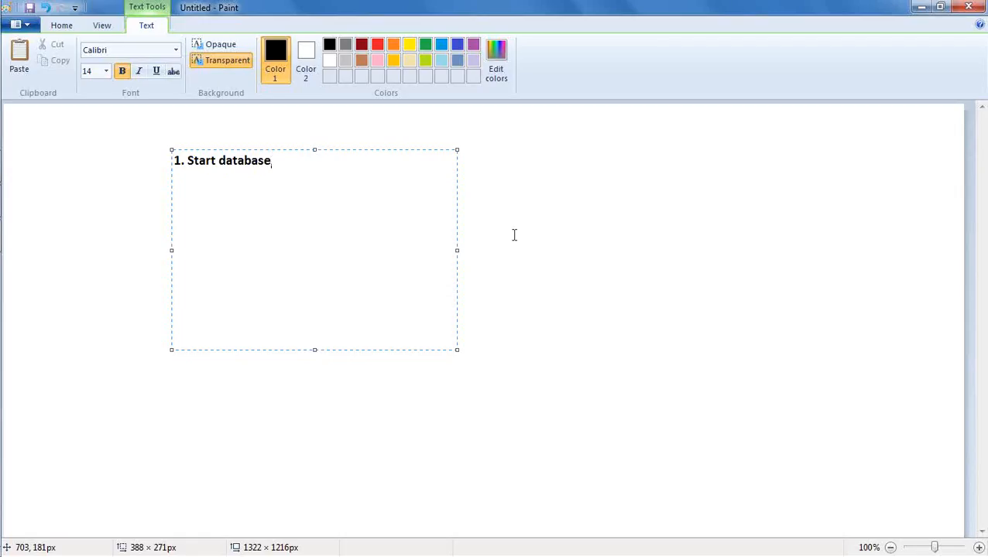
mouse_move(3, 341)
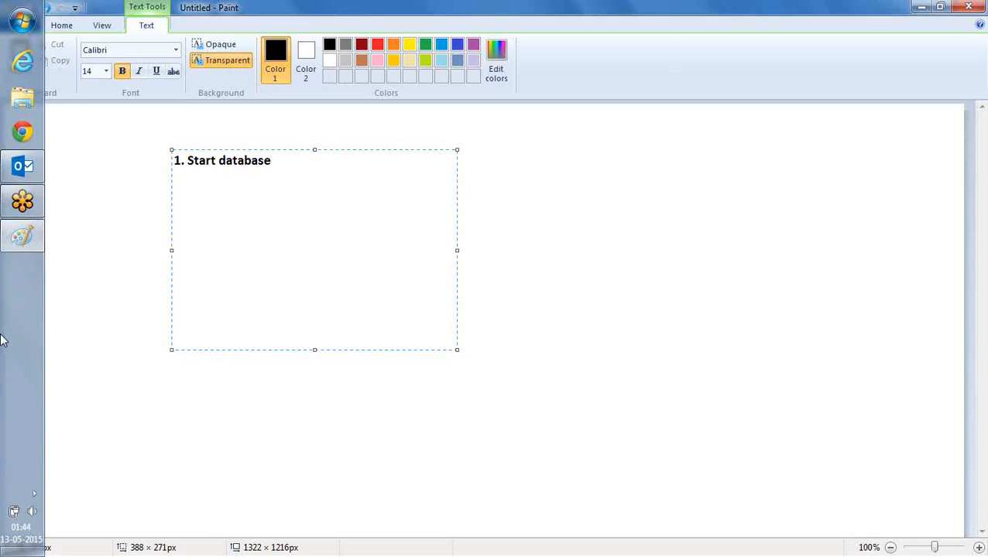
Search the Start menu for 'services' and launch the Services console
left_click(24, 29)
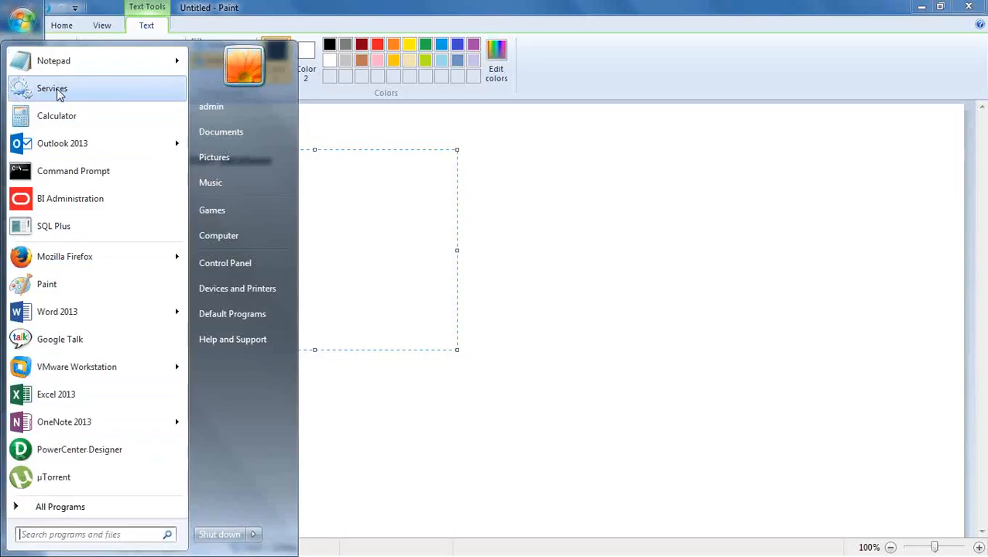
left_click(136, 534)
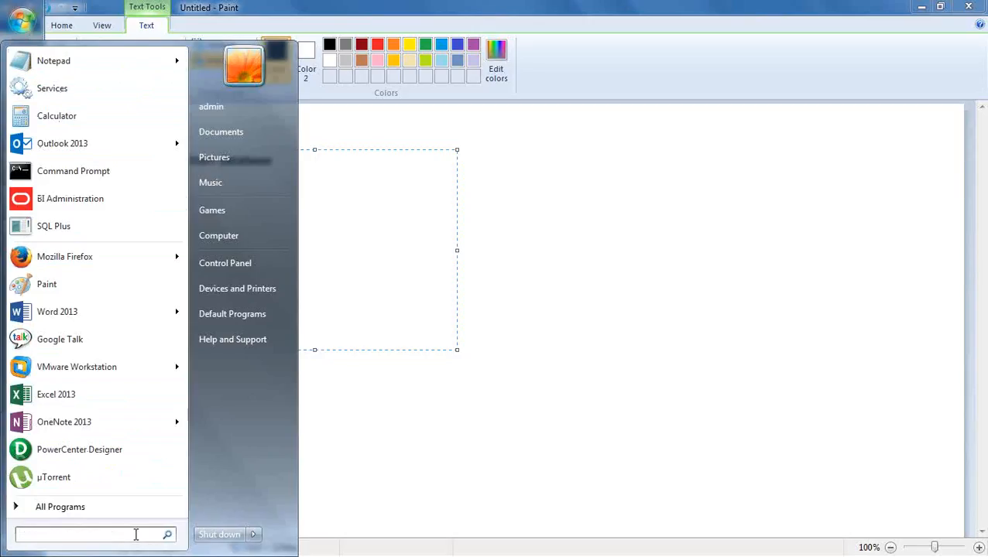
type("servic")
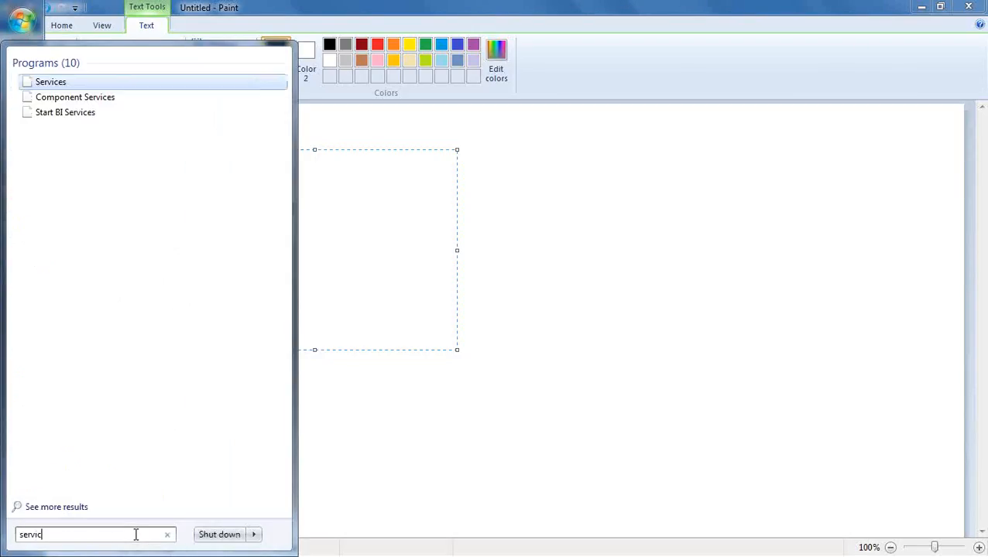
type("es")
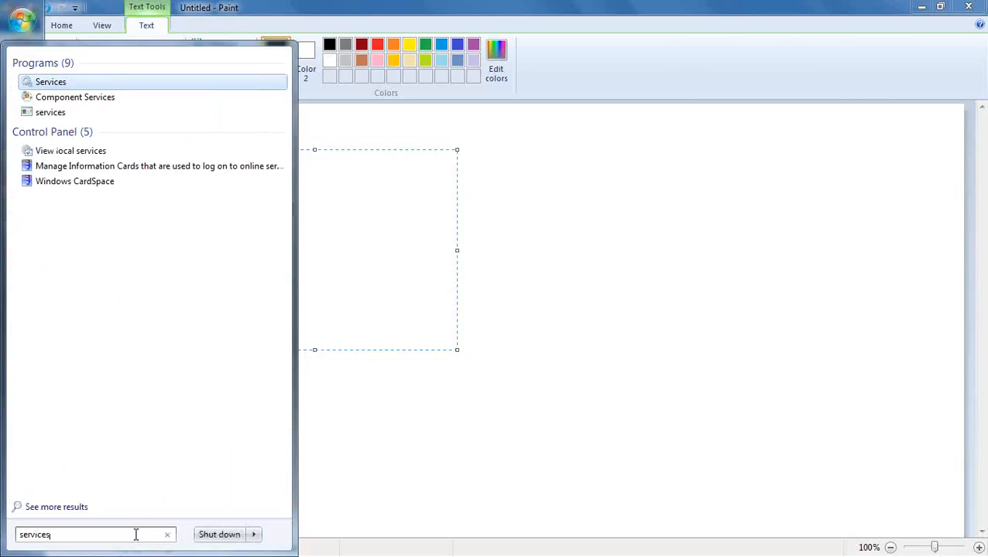
left_click(55, 84)
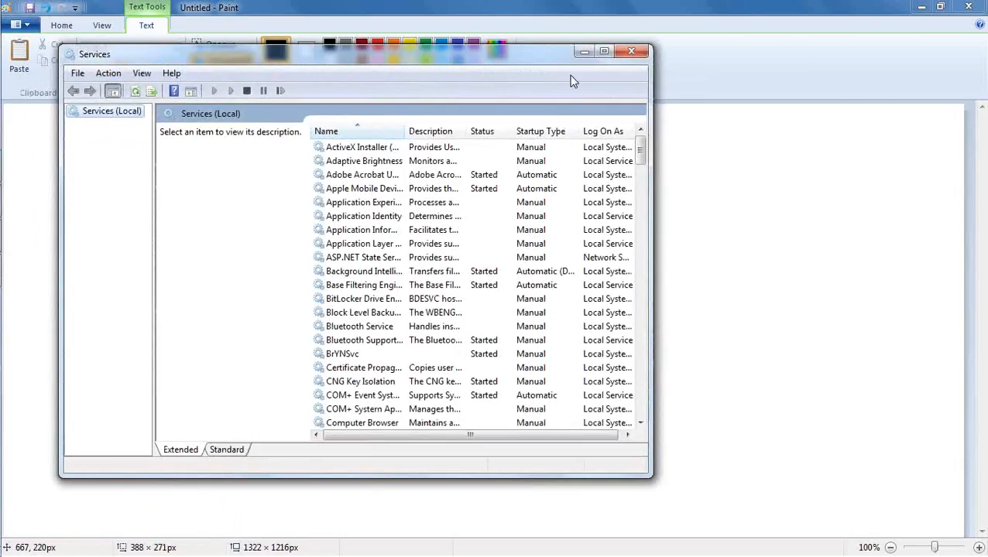
left_click(603, 51)
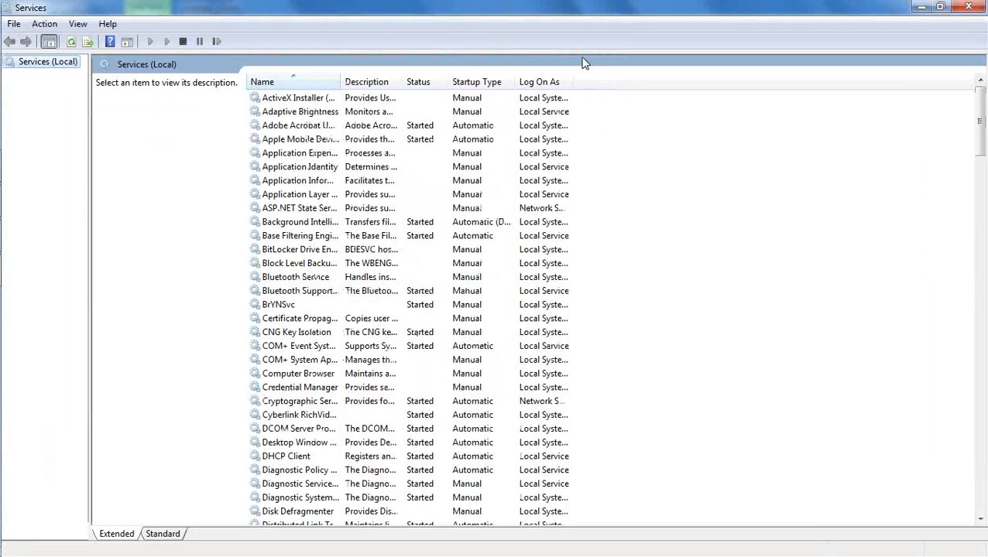
double_click(342, 81)
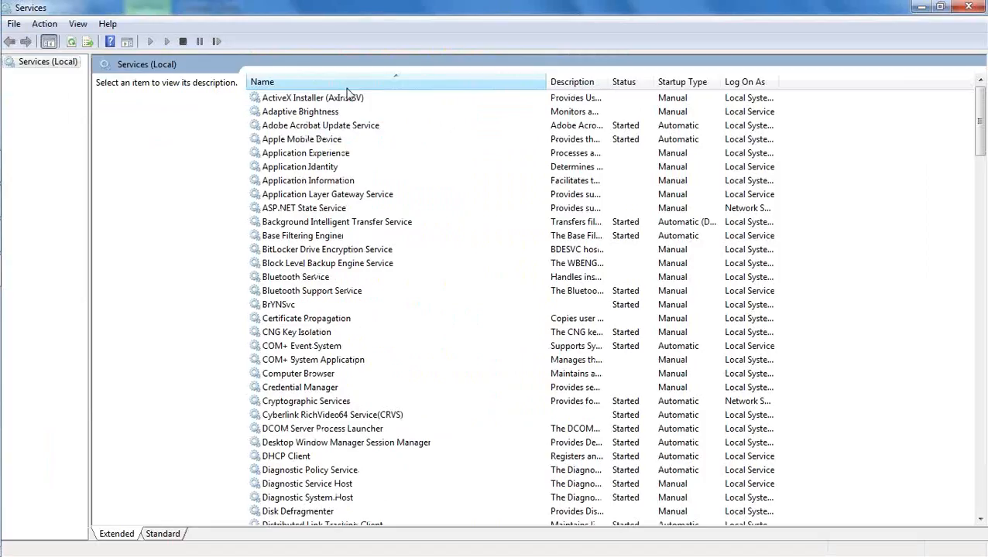
left_click(449, 183)
scroll(449, 183, "down", 5)
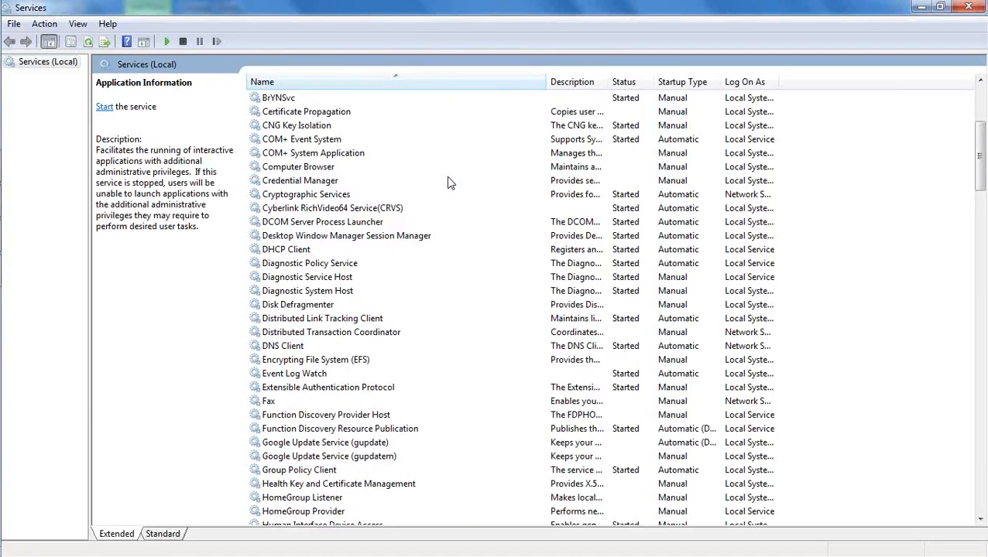
scroll(449, 183, "down", 4)
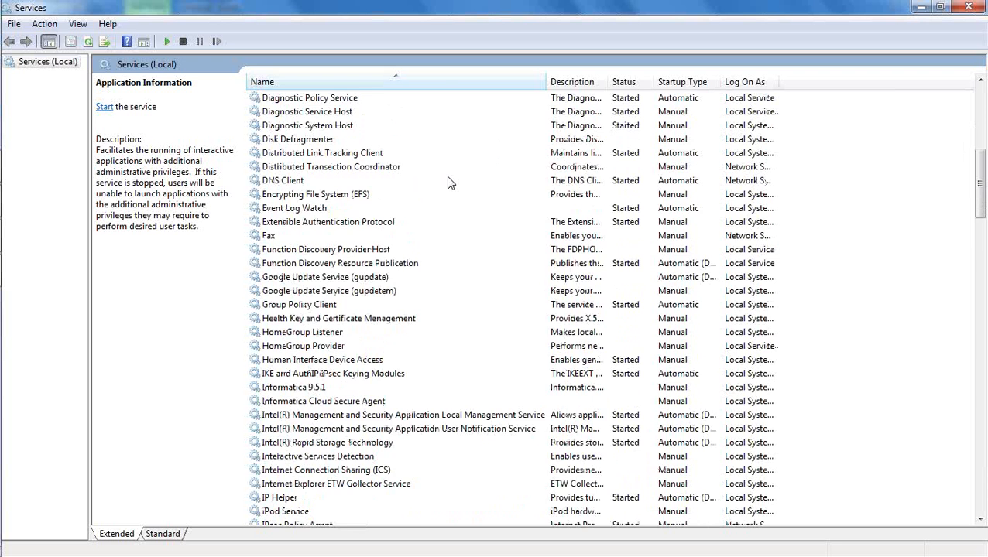
scroll(449, 183, "down", 9)
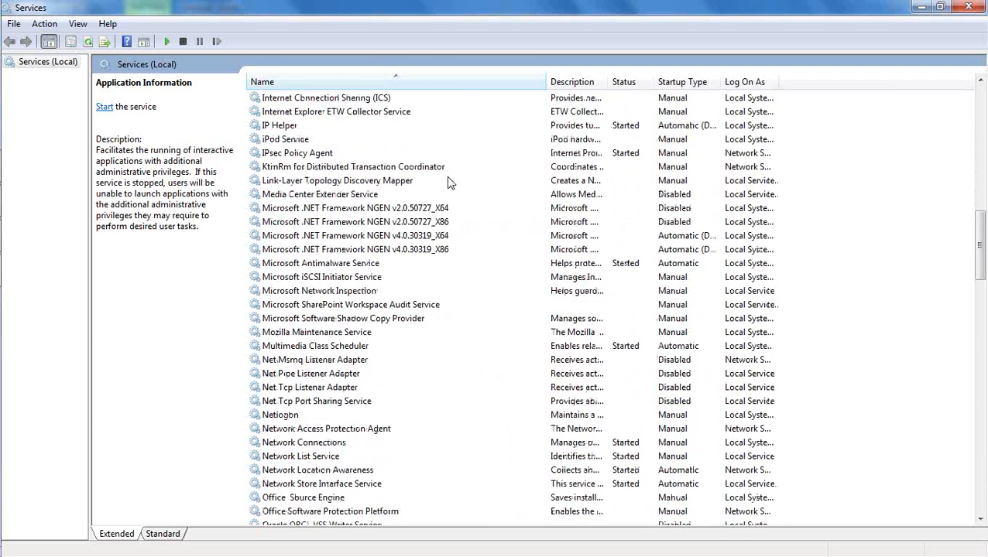
scroll(449, 183, "down", 7)
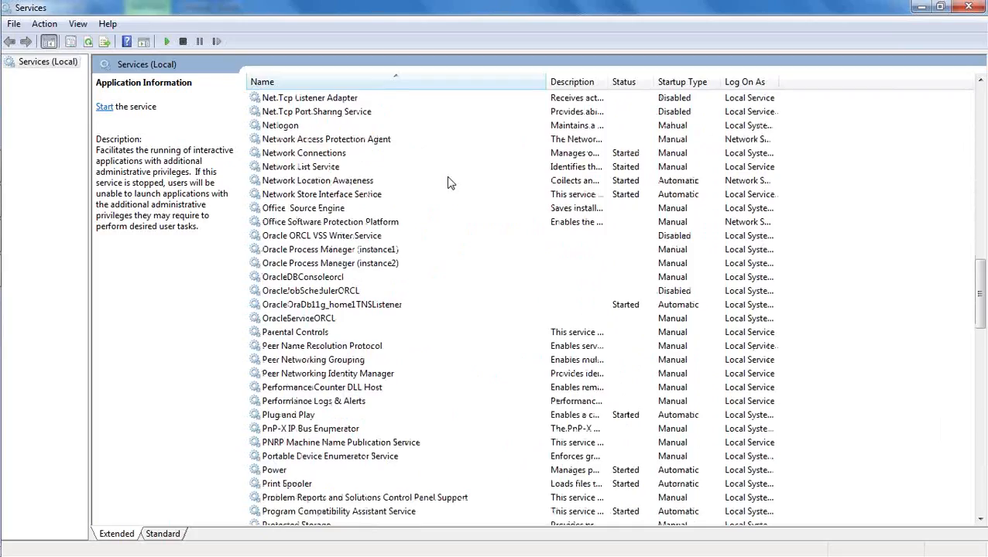
scroll(449, 183, "down", 1)
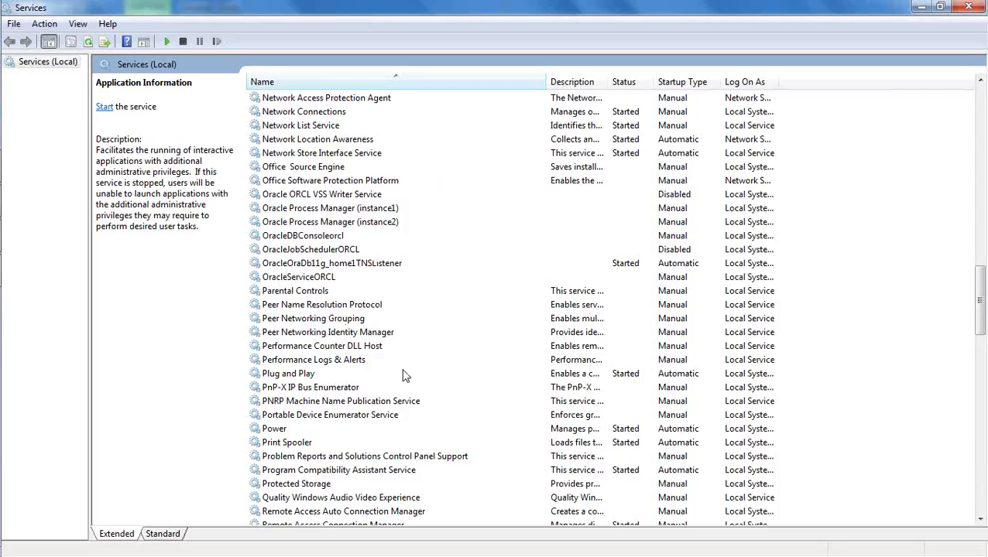
left_click(355, 265)
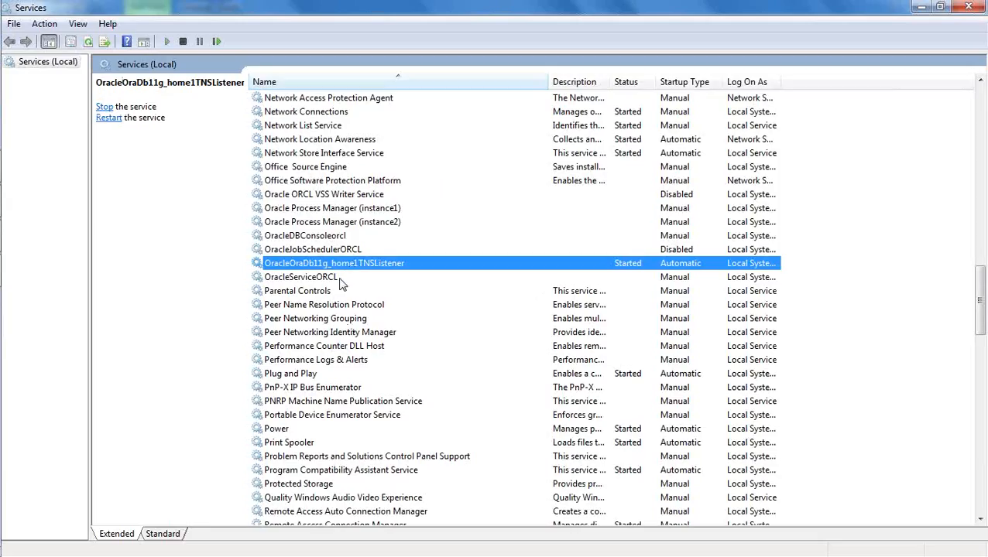
left_click(341, 278)
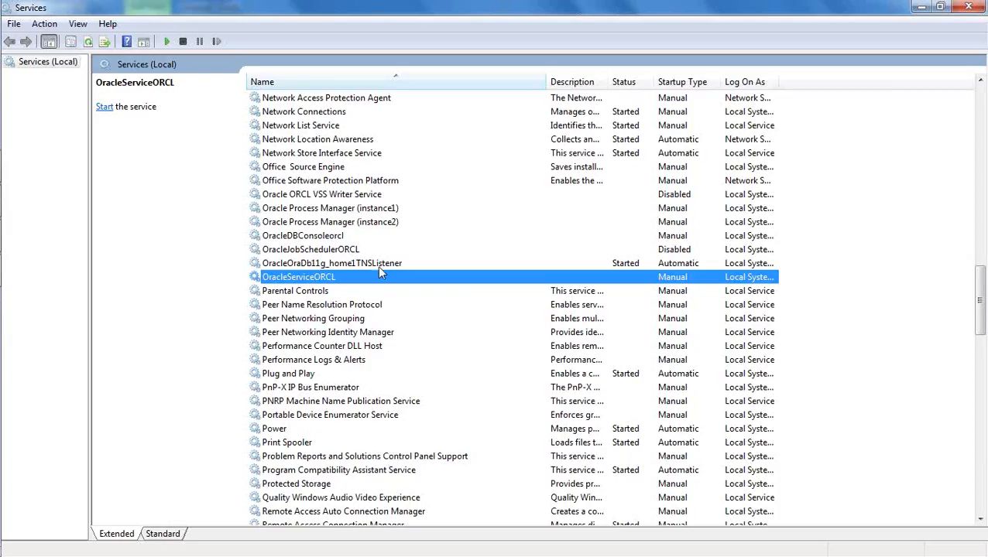
left_click(345, 263)
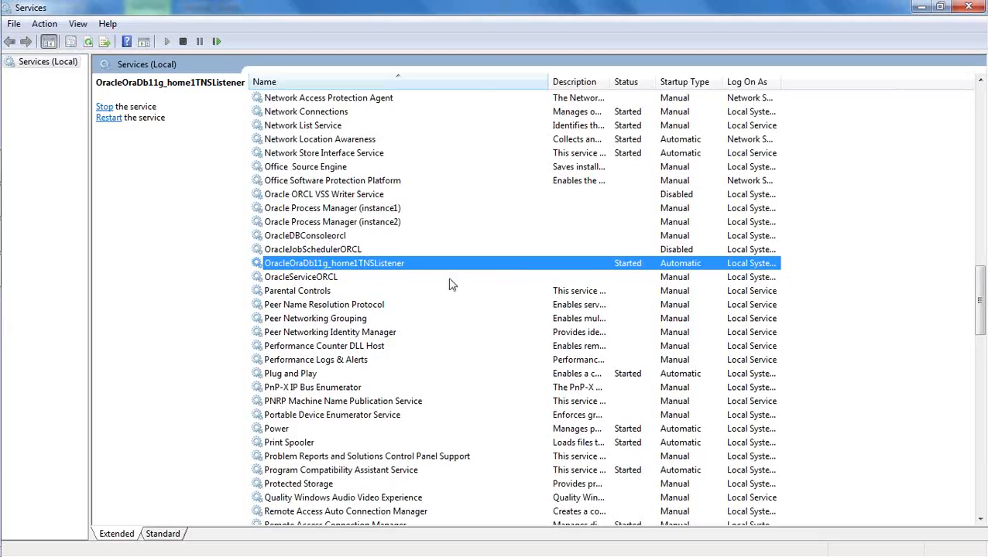
left_click(341, 280)
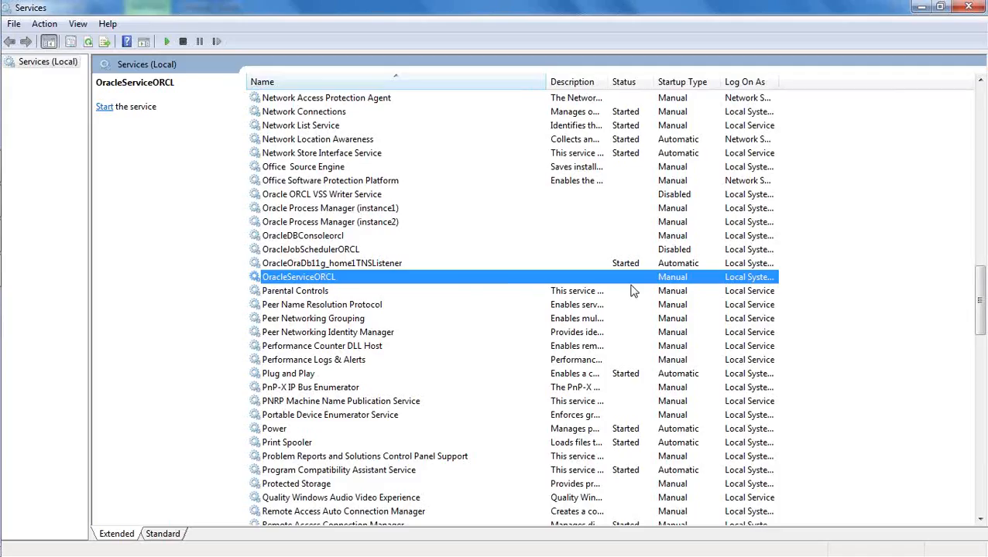
Start the OracleServiceORCL service, close its progress dialog, and select OracleDBConsoleorcl
right_click(329, 276)
left_click(363, 285)
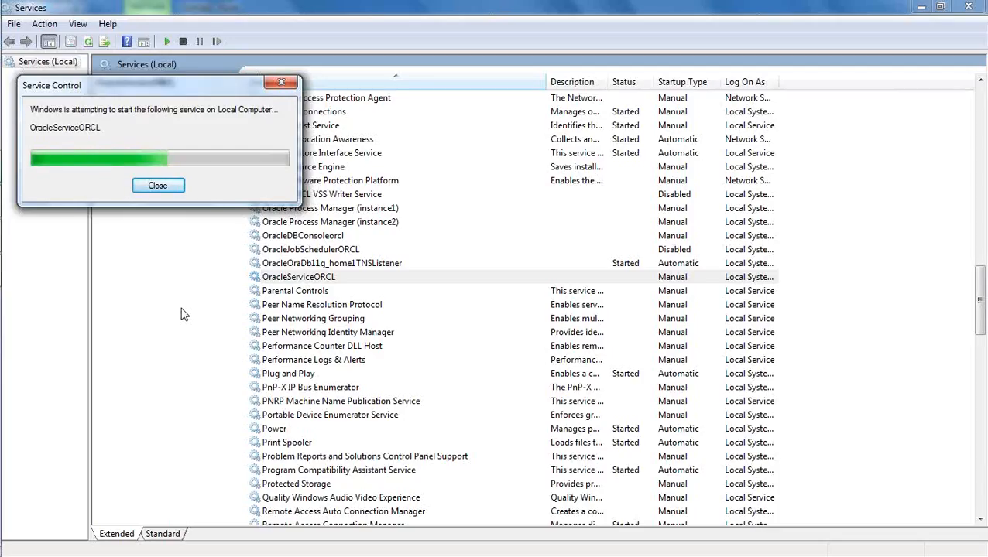
left_click(158, 186)
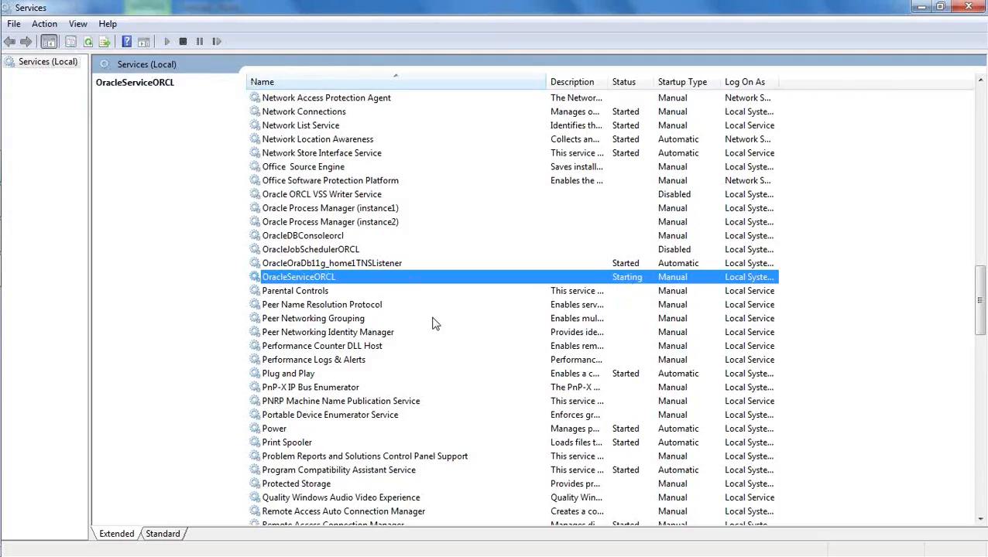
left_click(321, 239)
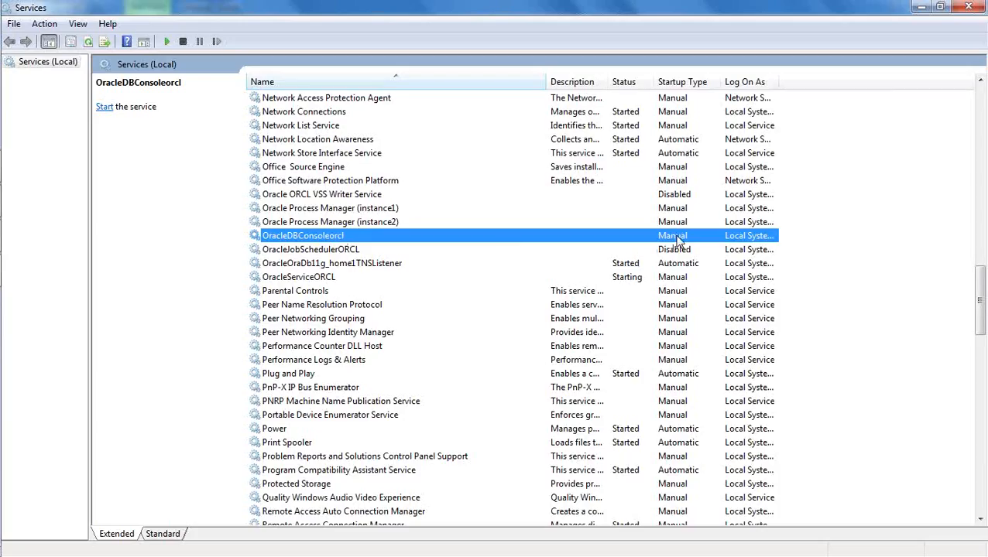
double_click(400, 240)
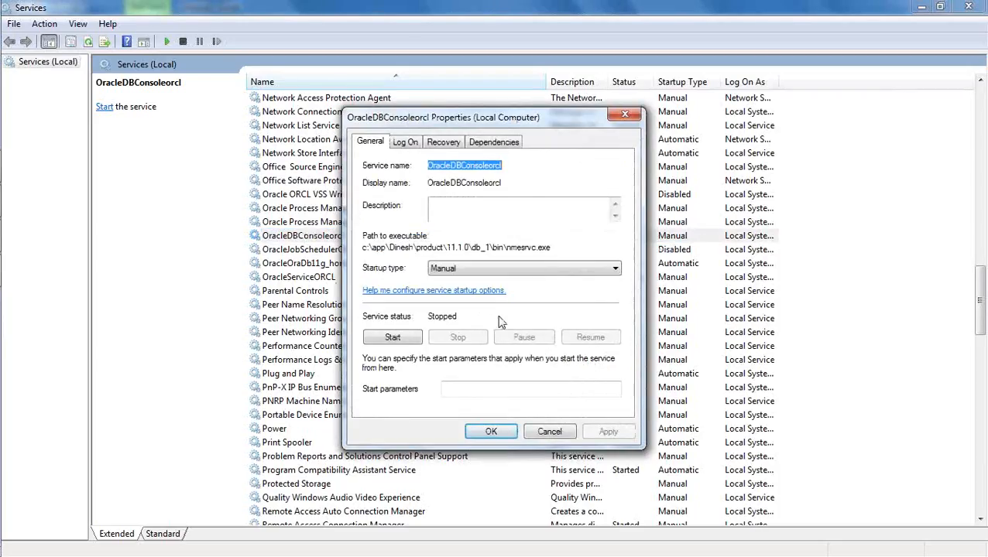
left_click(495, 269)
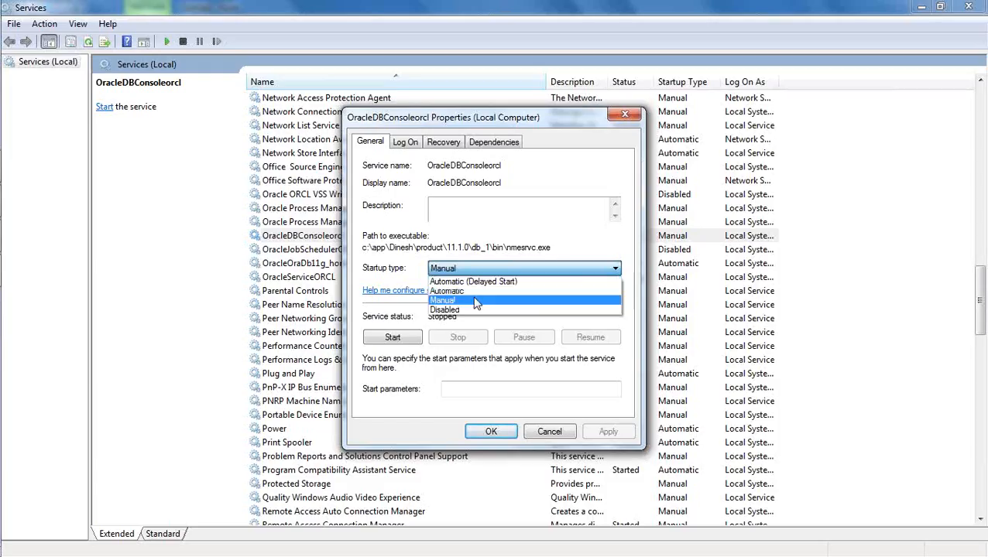
left_click(472, 302)
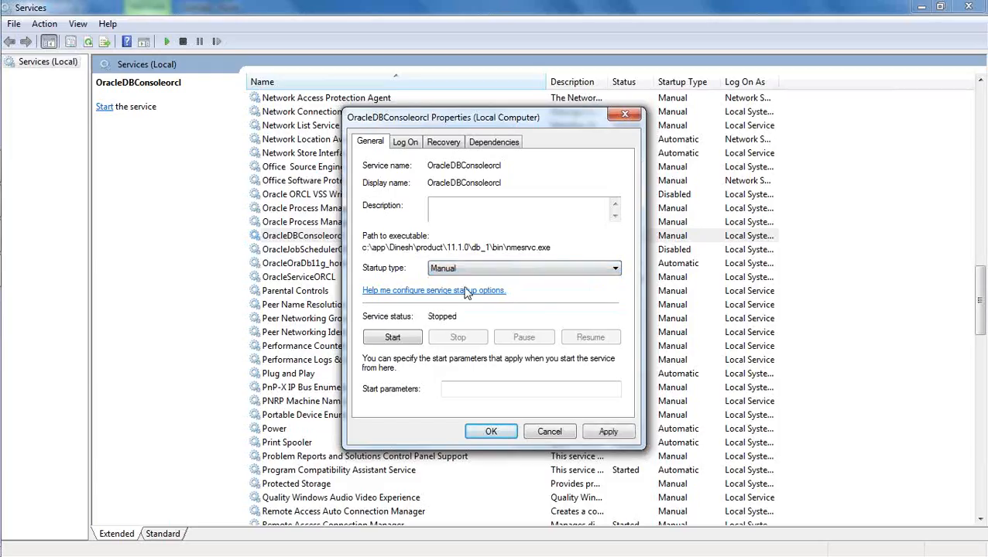
left_click(550, 432)
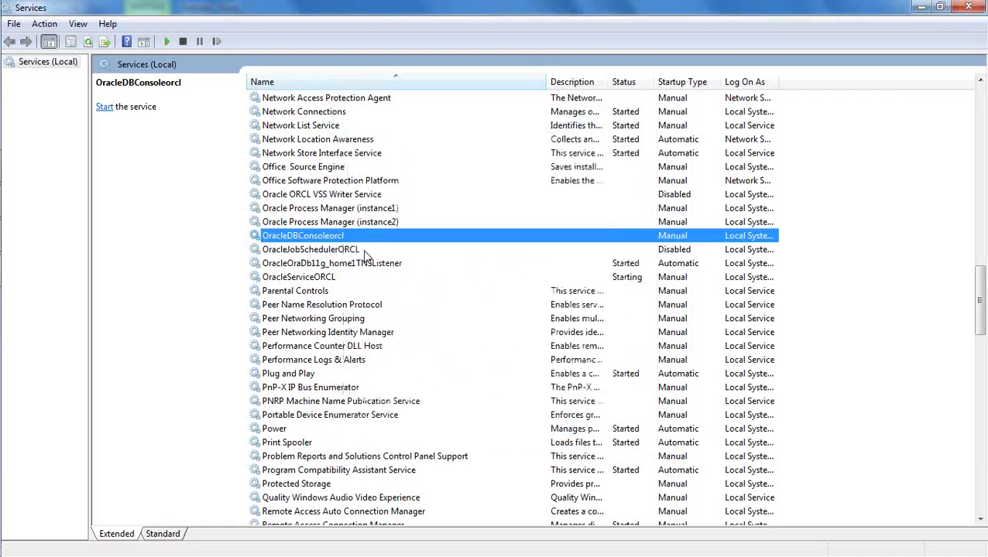
left_click(360, 198)
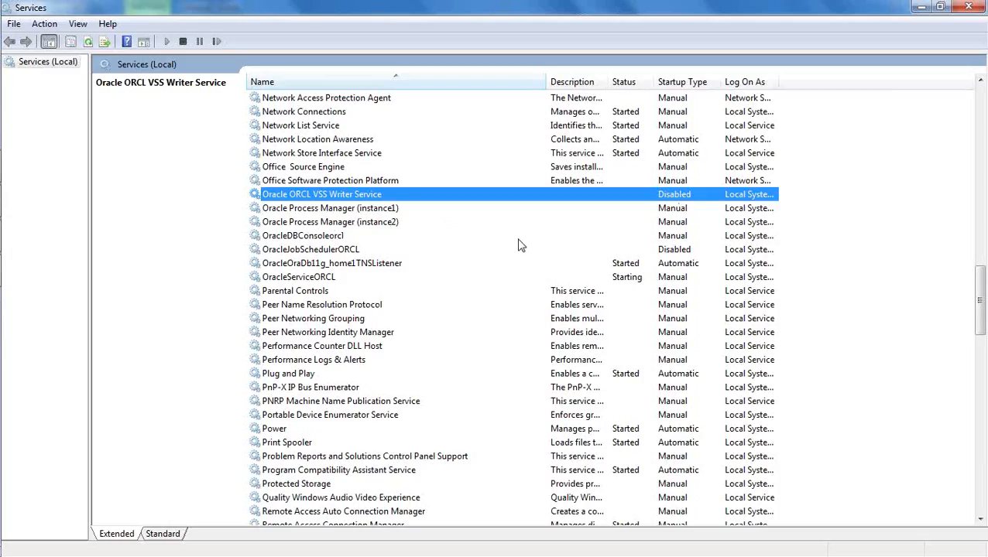
left_click(312, 224)
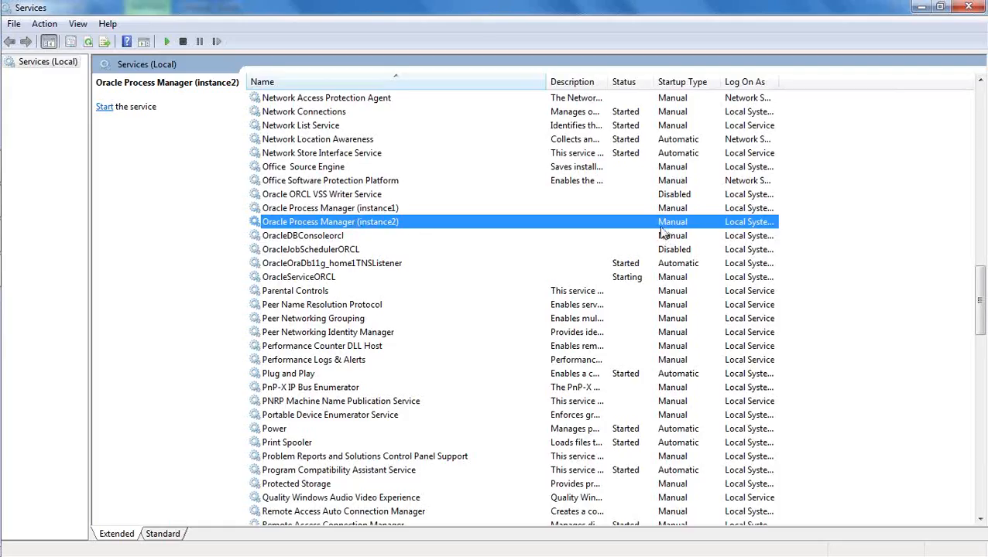
left_click(381, 211)
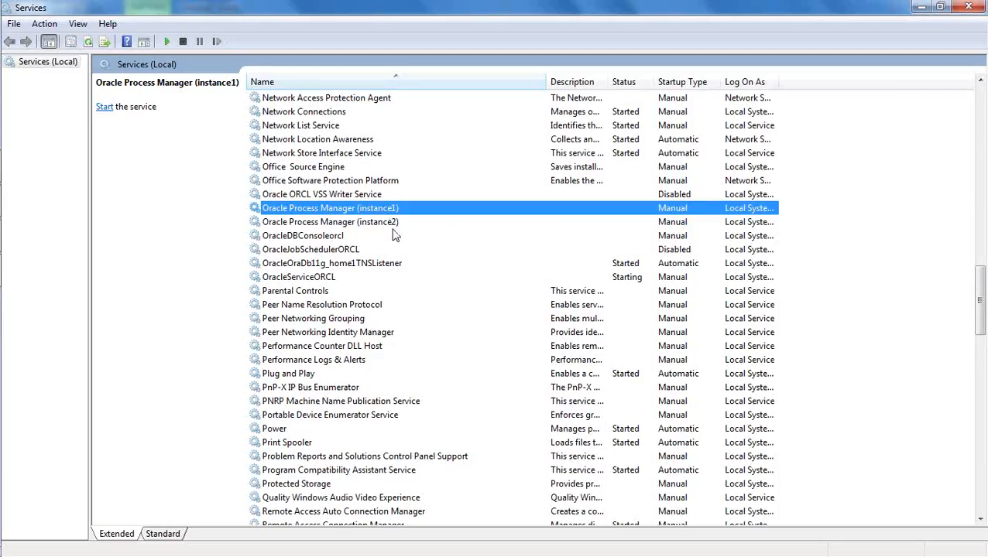
left_click(346, 266)
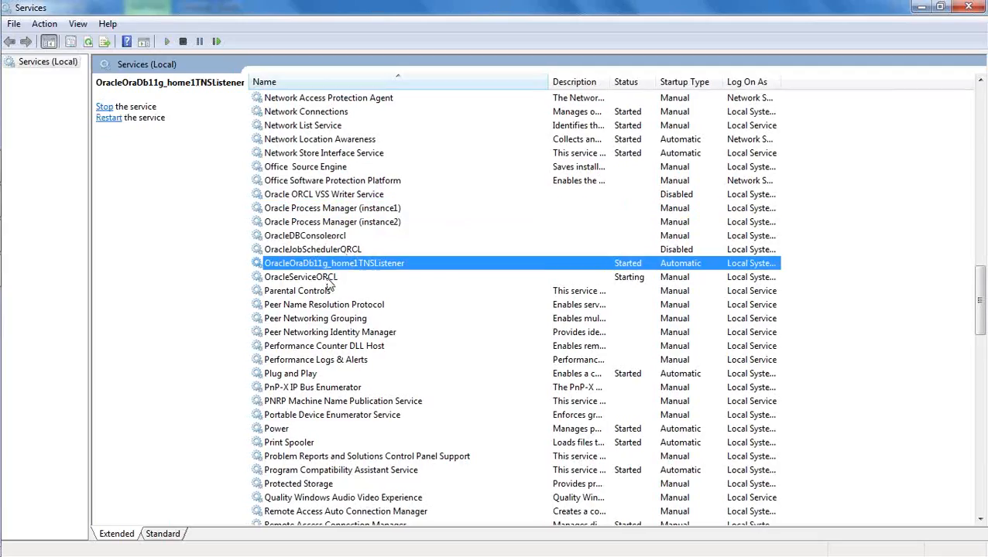
Refresh Services until OracleServiceORCL shows Started, then open the Start menu
left_click(327, 280)
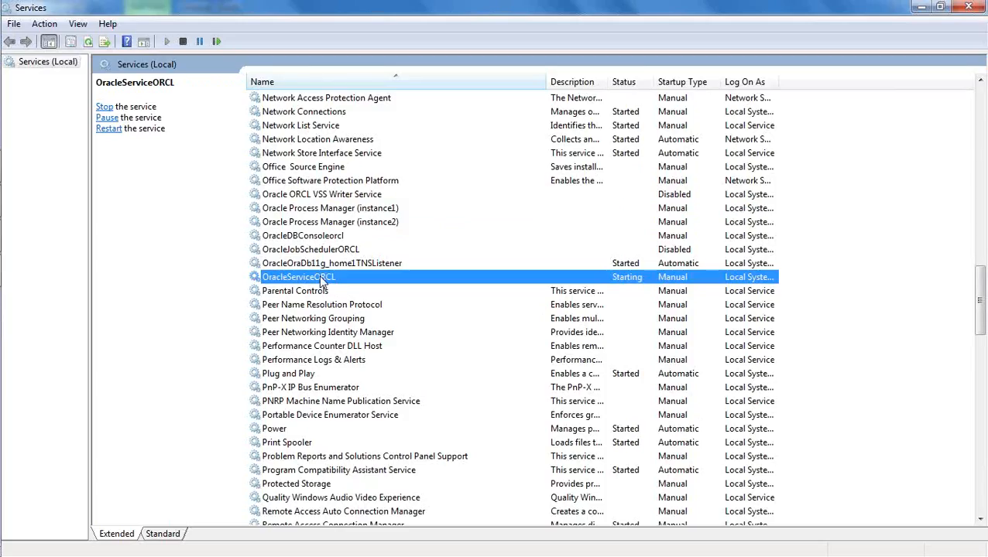
left_click(88, 43)
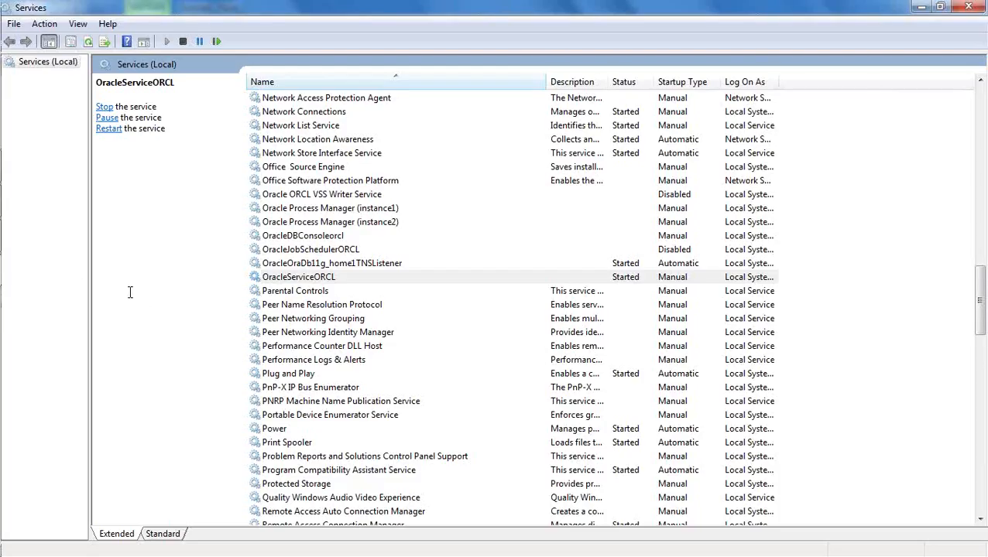
left_click(21, 21)
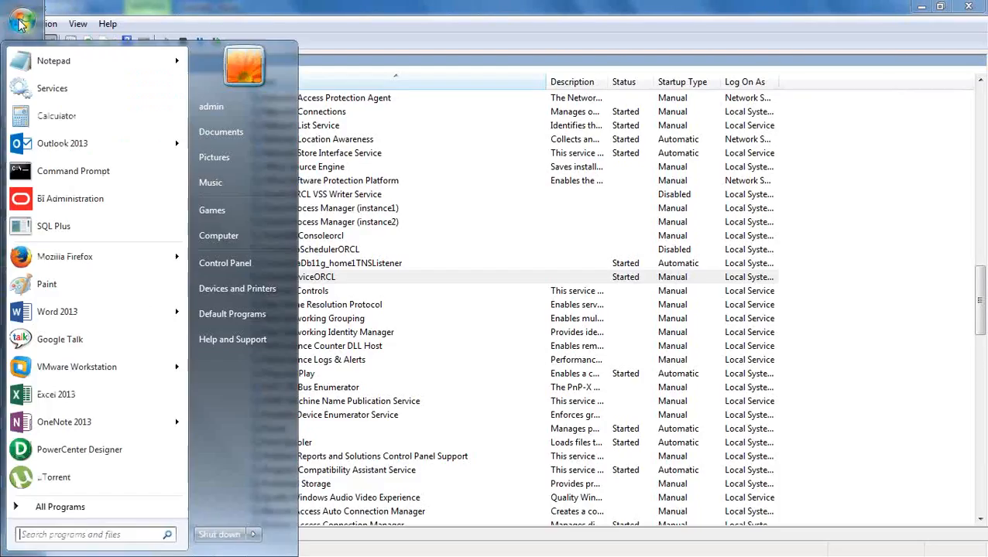
Launch SQL Plus from Oracle - OraDb11g_home1 > Application Development
left_click(82, 504)
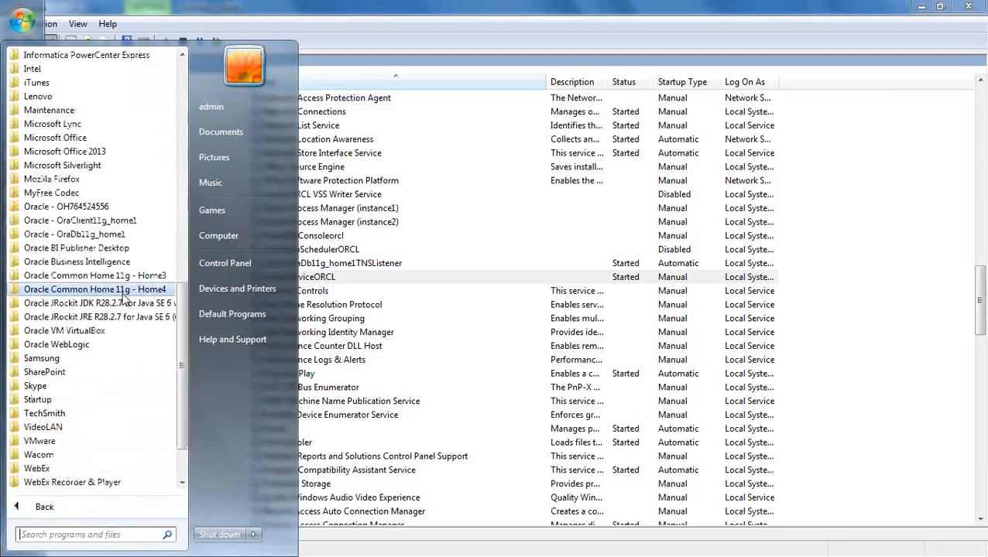
left_click(117, 235)
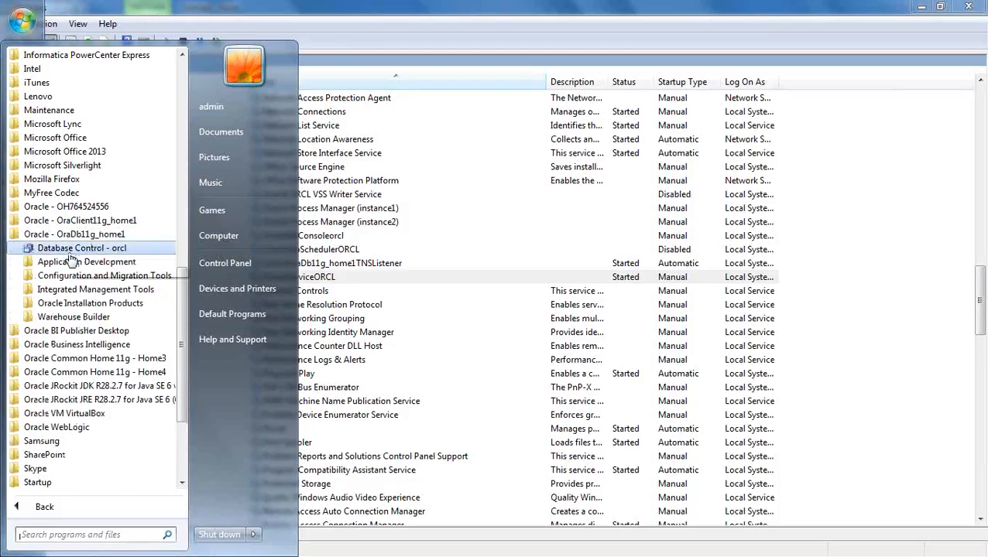
left_click(124, 268)
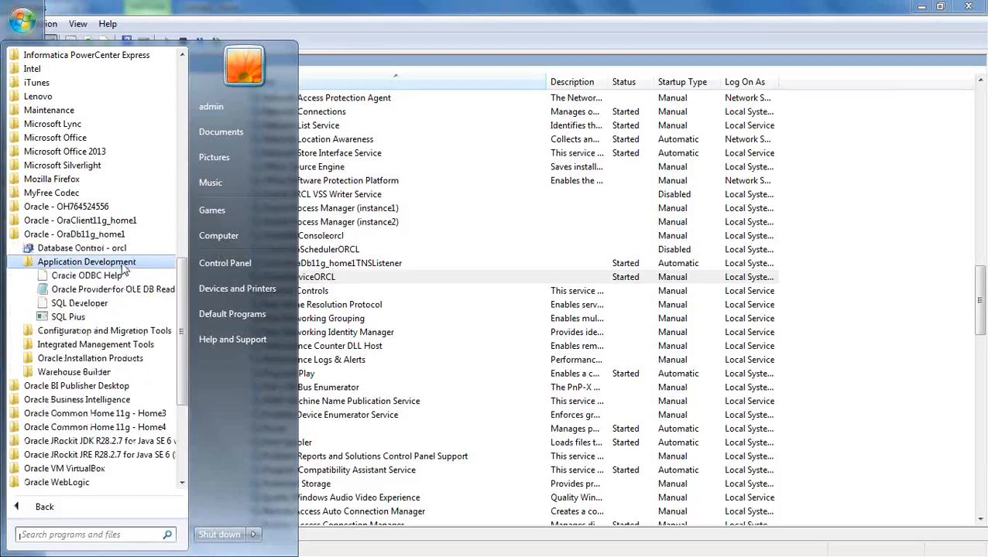
left_click(116, 267)
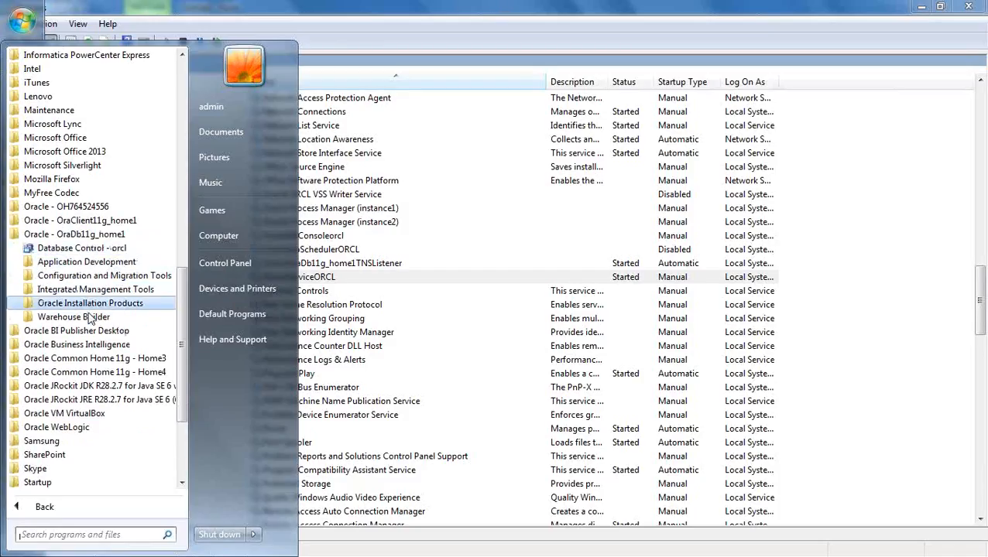
left_click(98, 267)
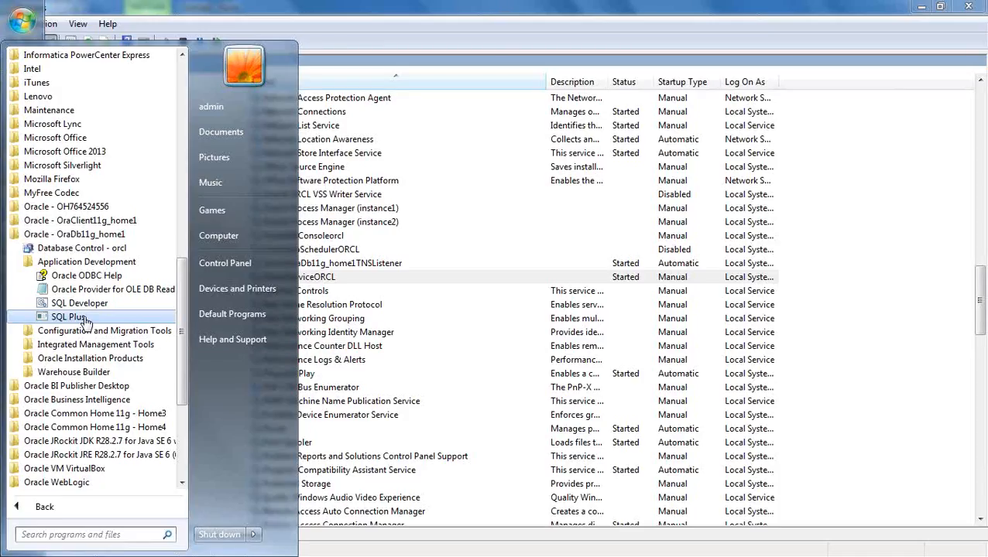
left_click(70, 317)
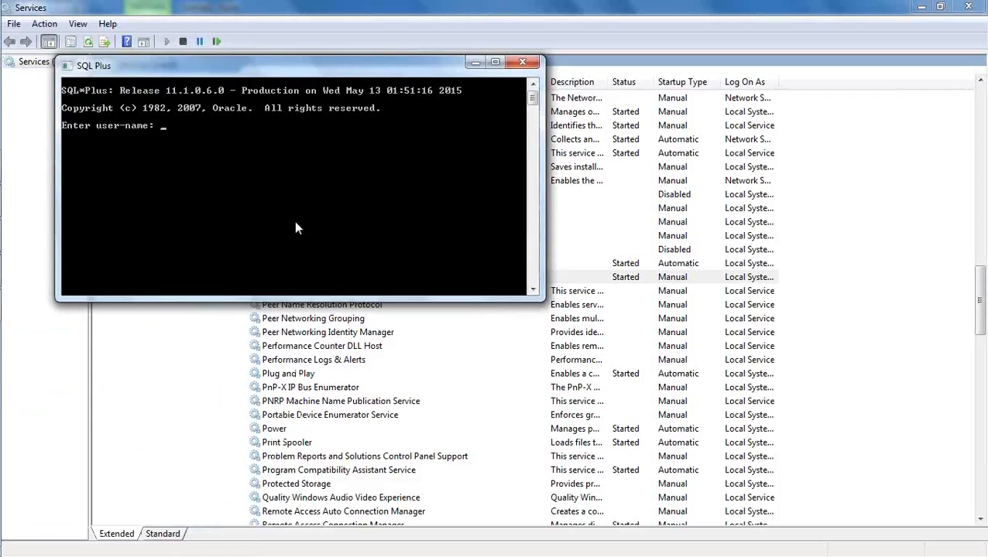
Log in to SQL Plus as user 'system' with the account password
type("system")
key("Return")
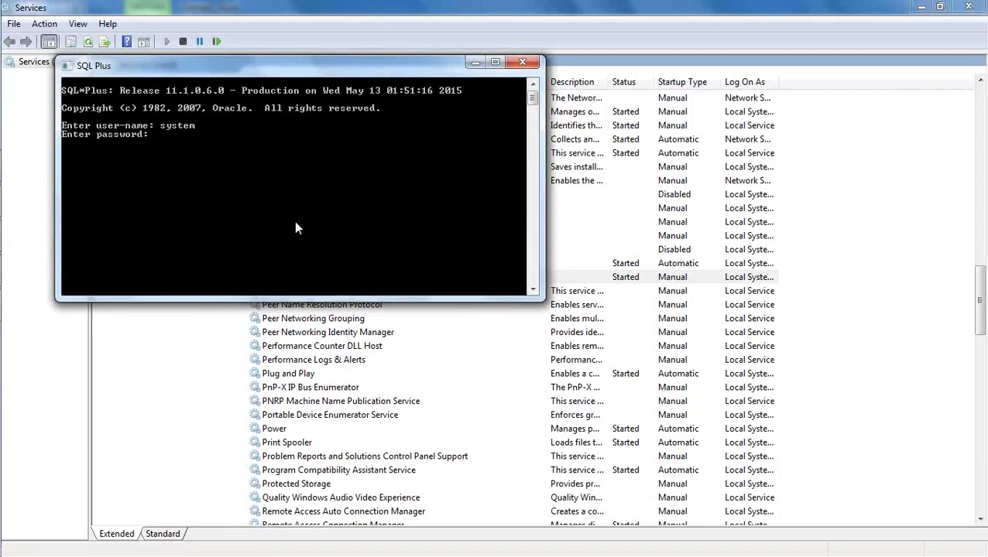
key("Return")
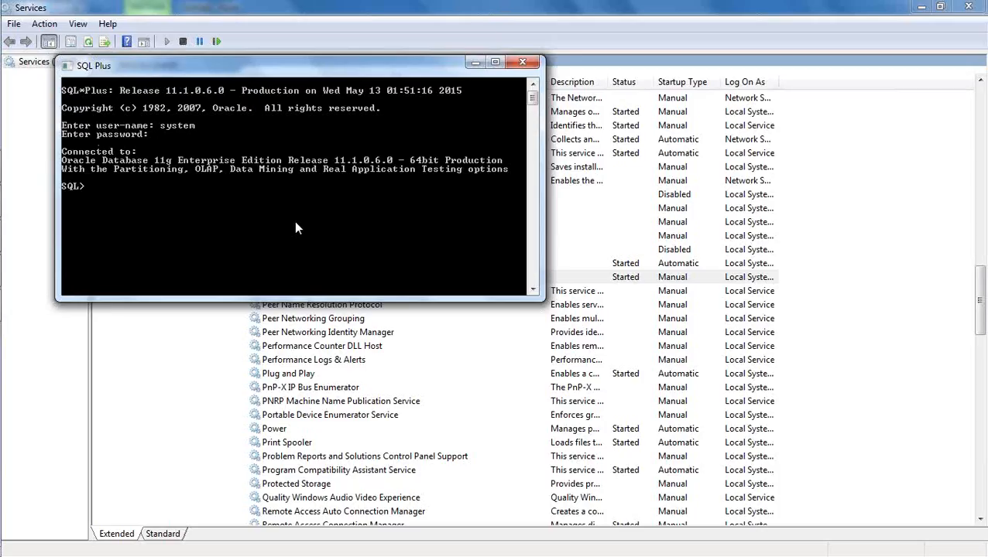
mouse_move(2, 79)
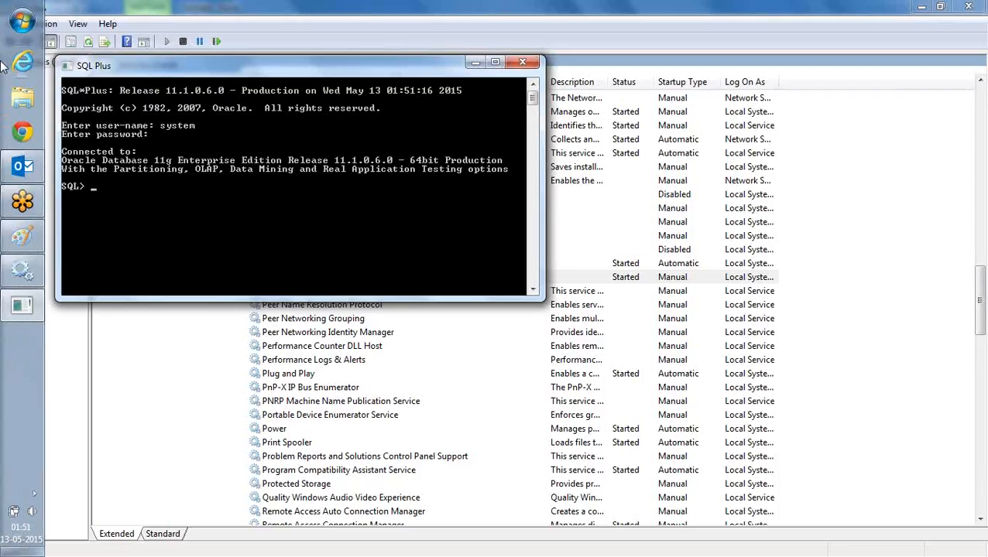
Commit the '1. Start database' note and bring Paint back in front of SQL Plus
left_click(22, 240)
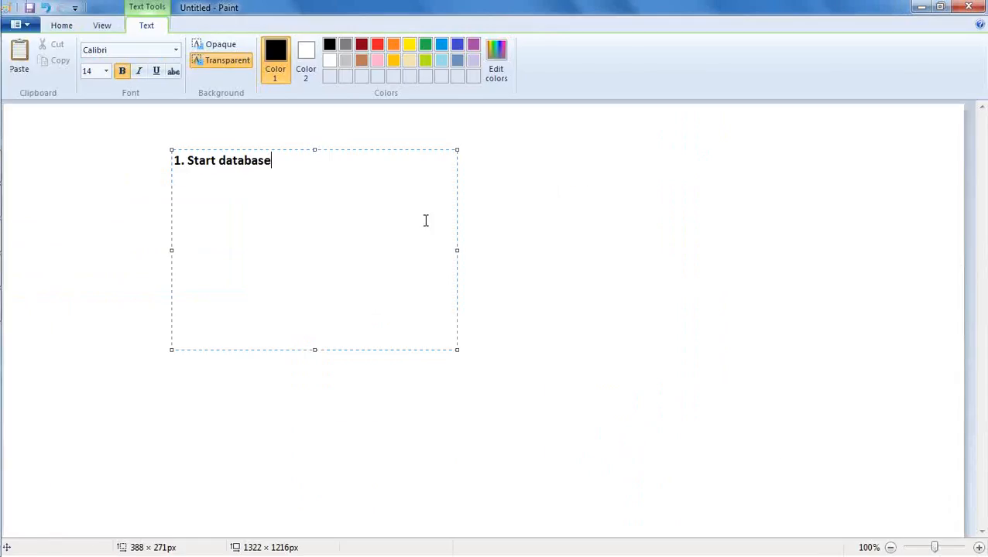
left_click(502, 173)
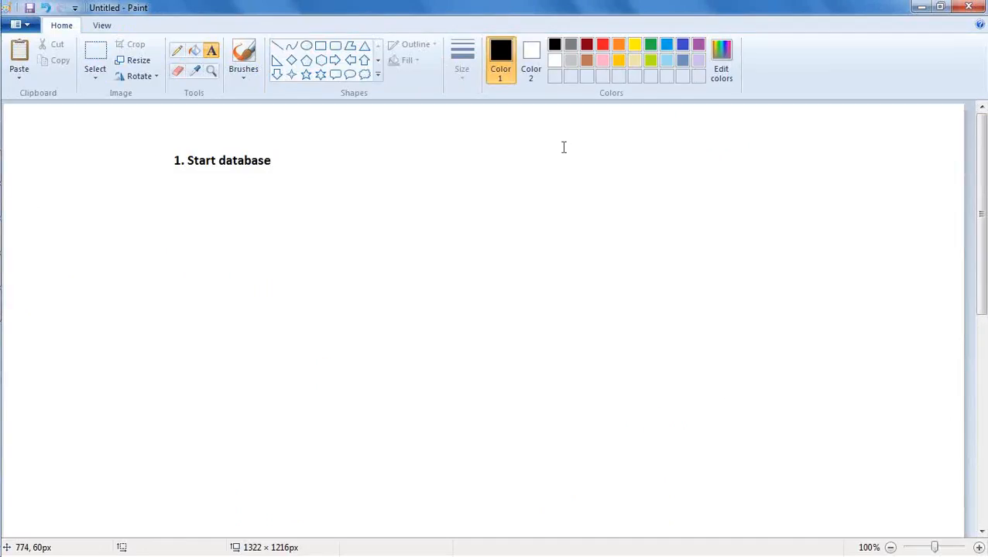
left_click(24, 306)
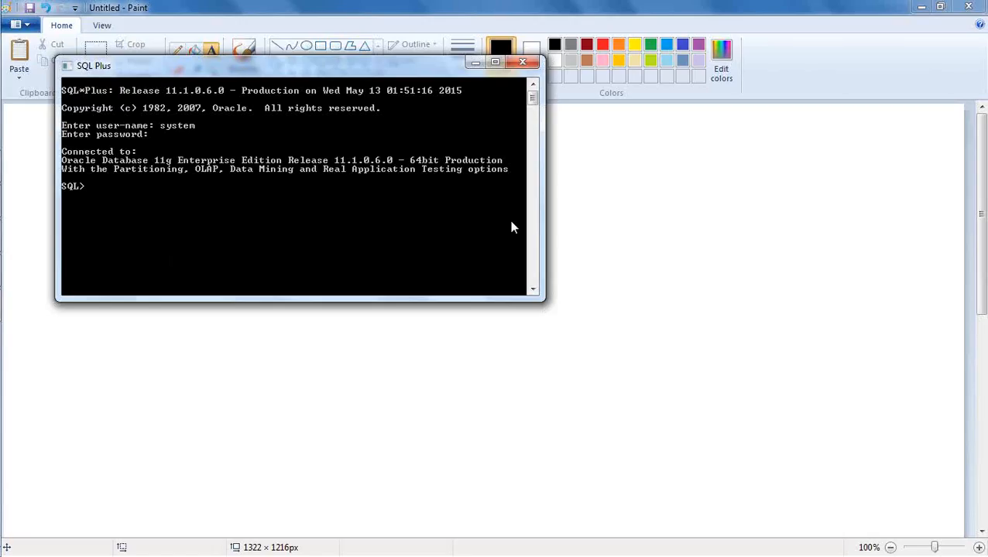
left_click(612, 187)
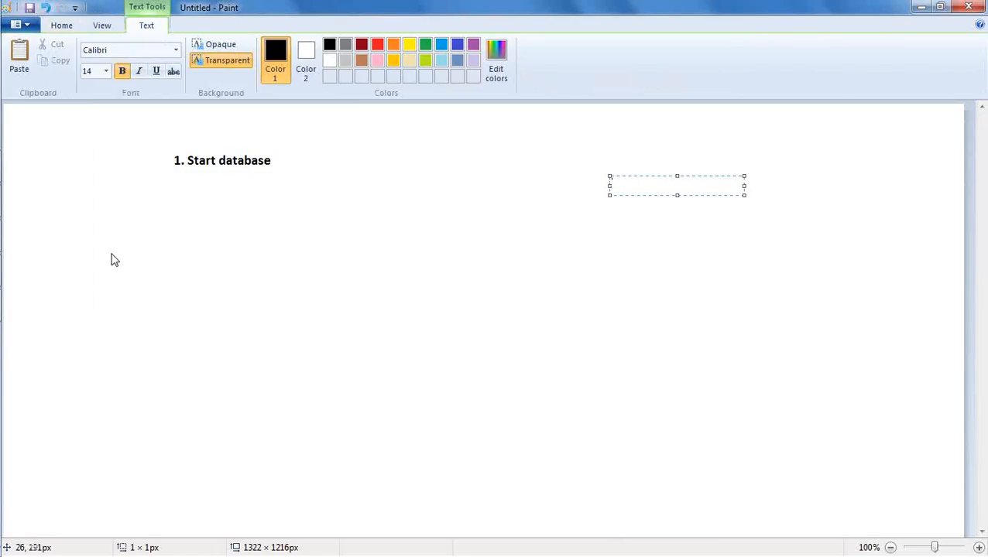
mouse_move(1, 195)
left_click(21, 305)
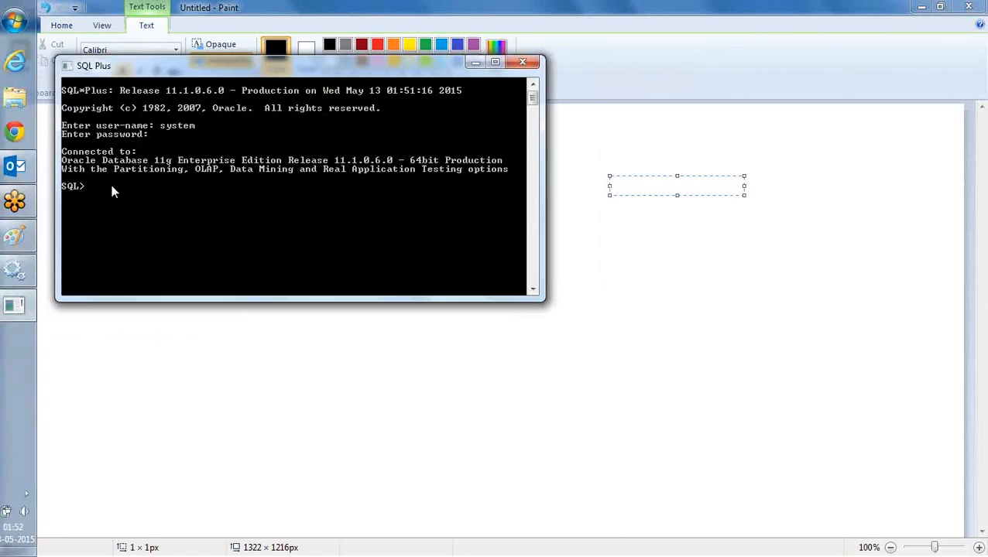
left_click(689, 13)
left_click(569, 156)
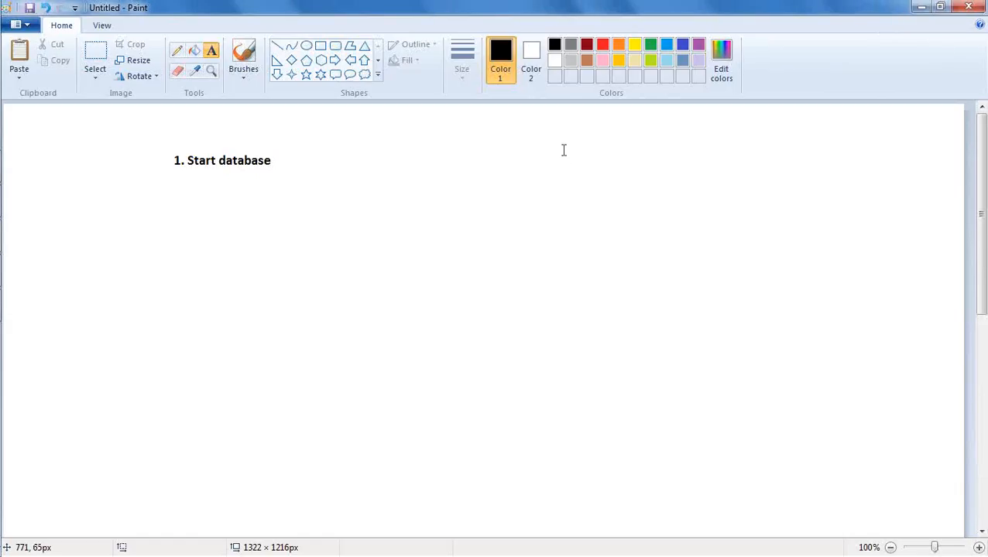
left_click_drag(586, 129, 886, 234)
type("alter ")
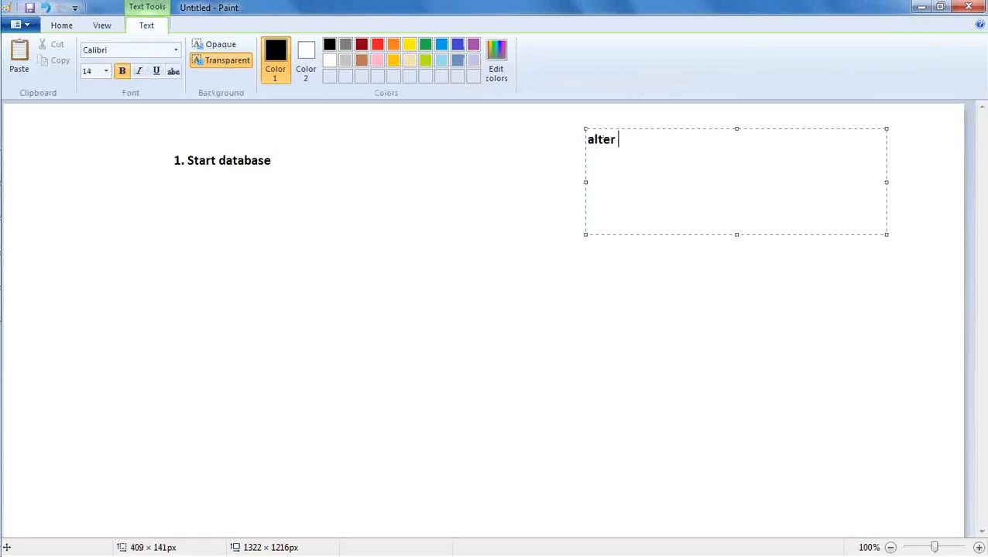
type("user scott ")
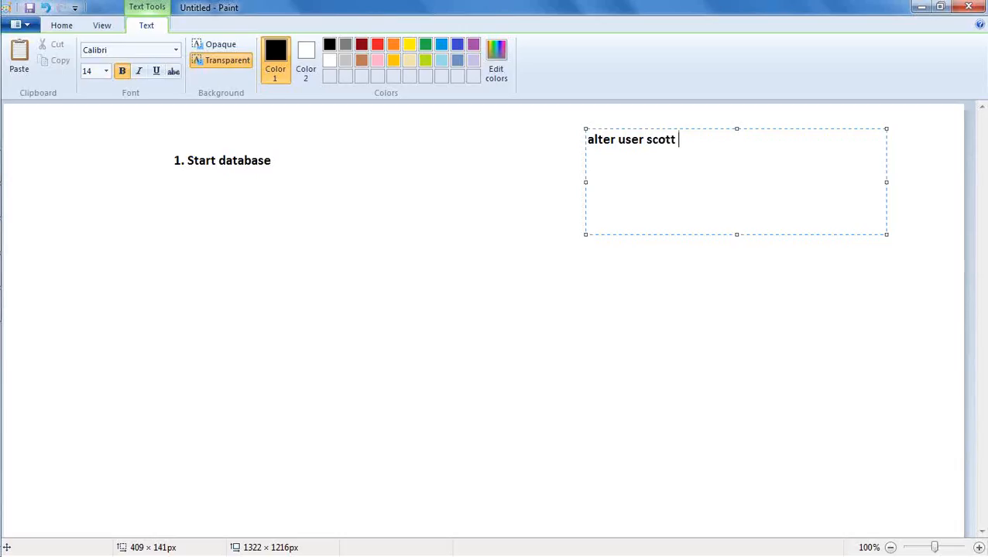
type("account unl")
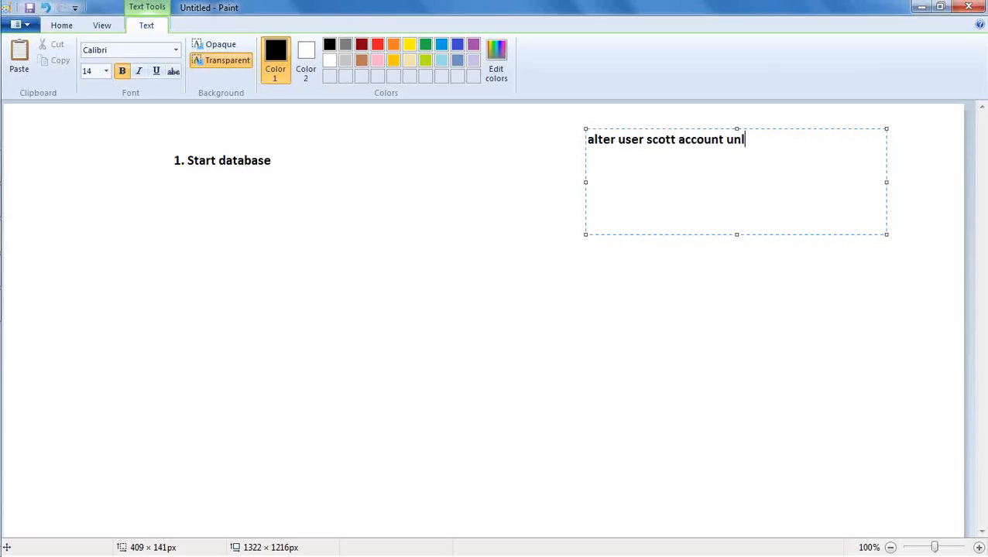
type("ock;")
key("Return")
type("a")
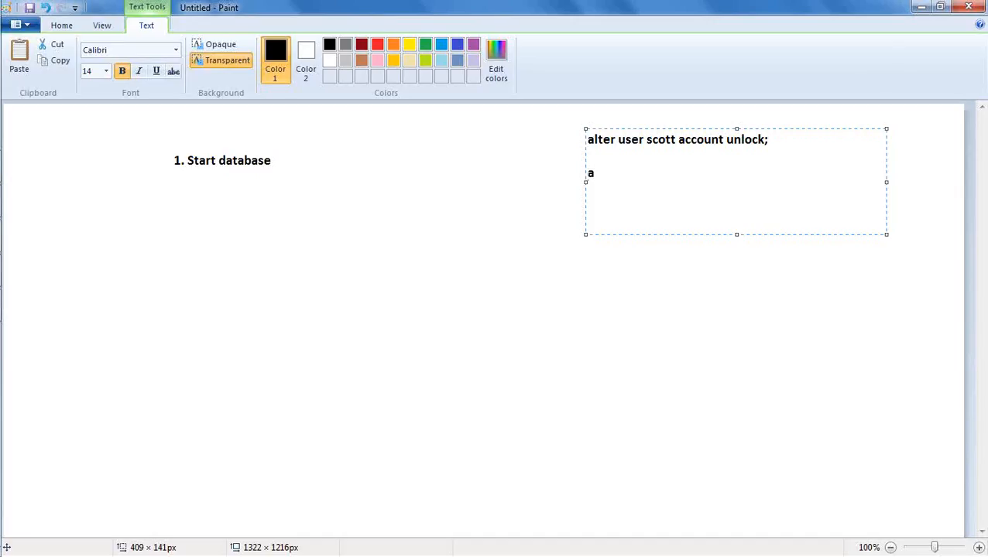
type("lter user scott i")
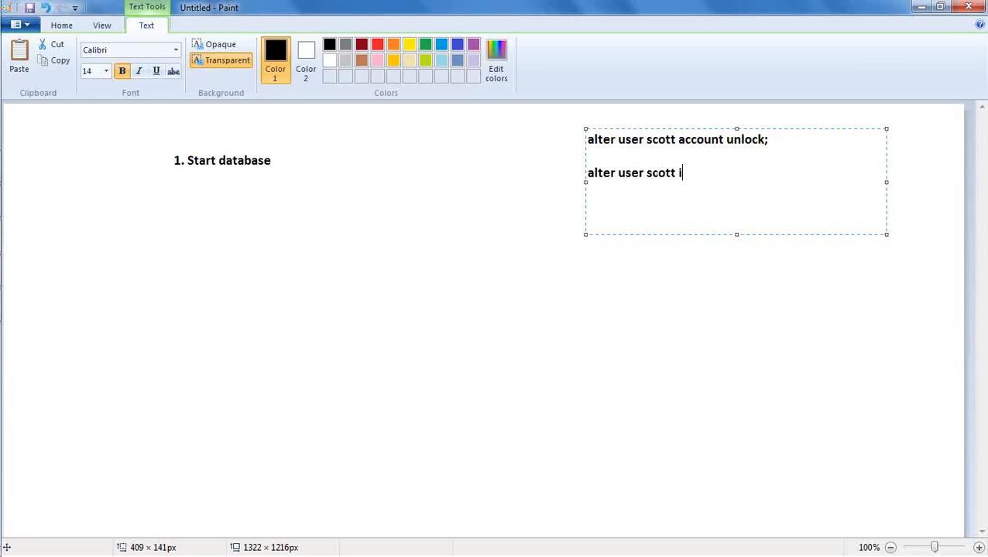
type("dentified by tige")
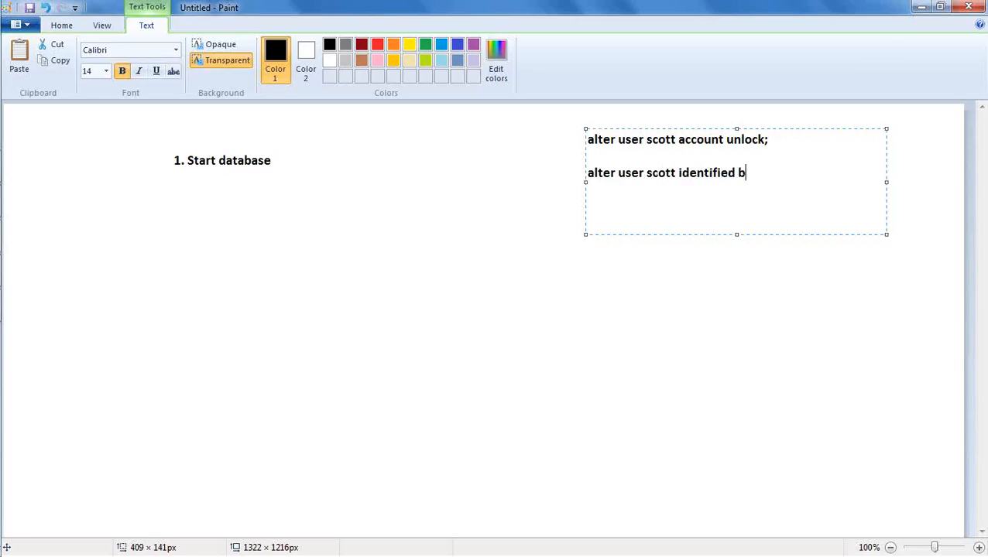
type("r;")
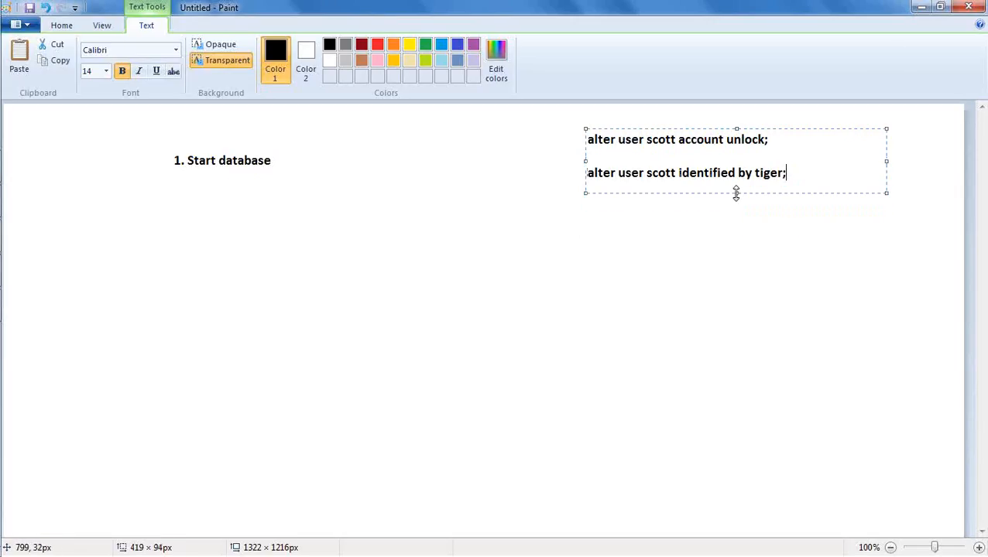
left_click_drag(680, 125, 721, 118)
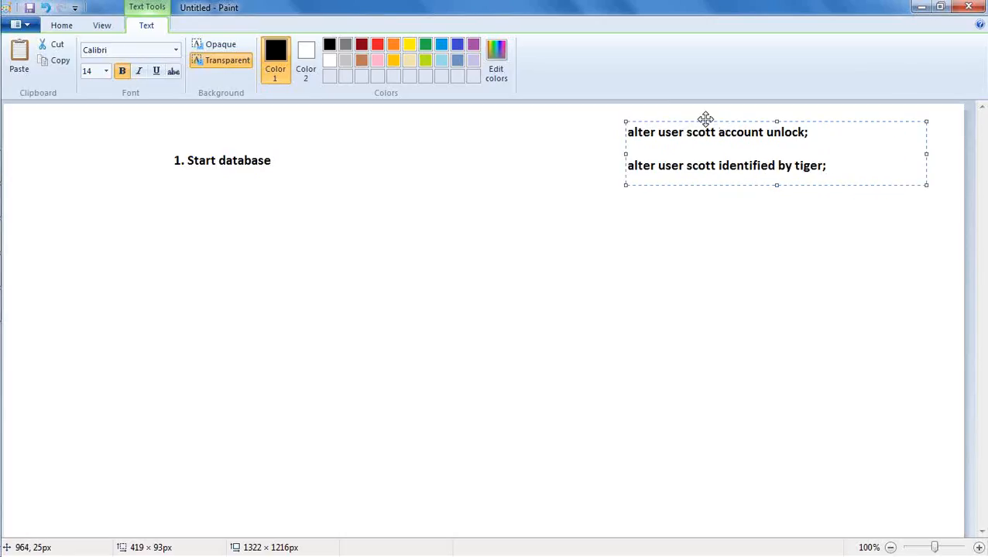
left_click(44, 227)
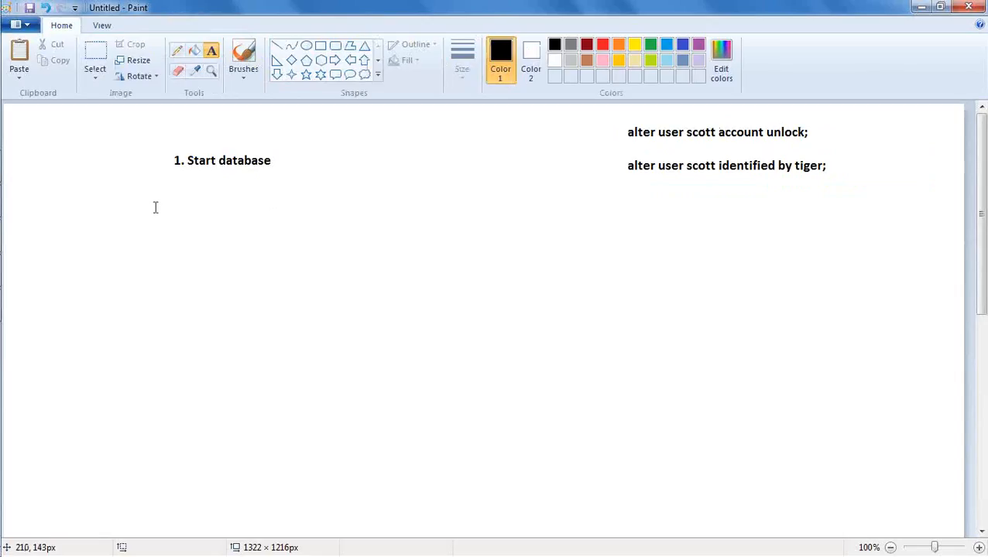
Add the note '2. Start OBIEE' below '1. Start database'
mouse_move(6, 70)
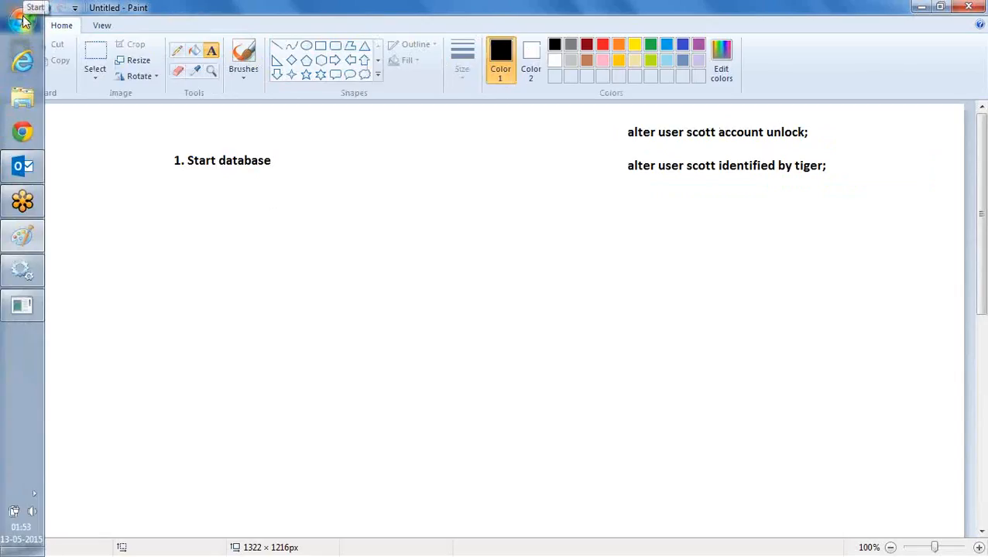
left_click(172, 188)
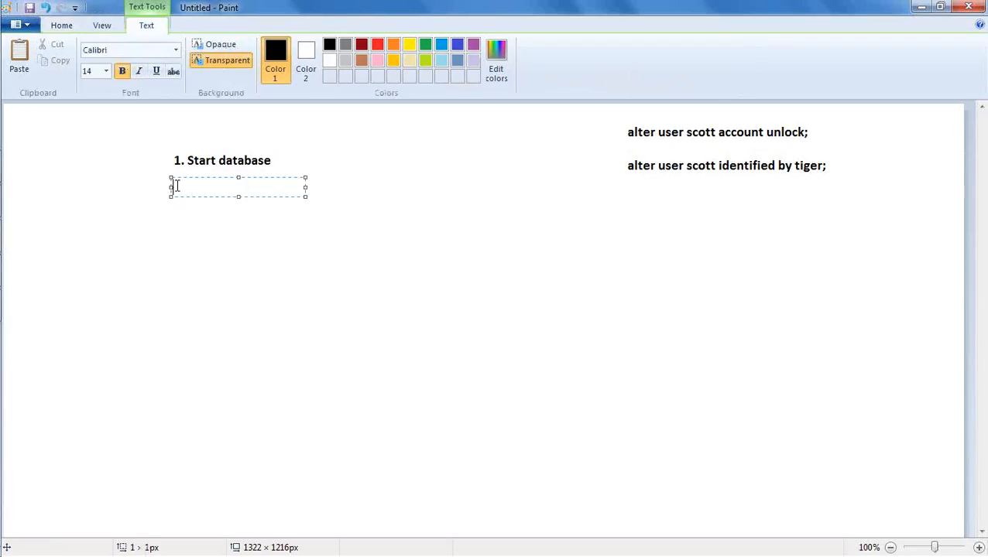
type("2. Start OBIEE")
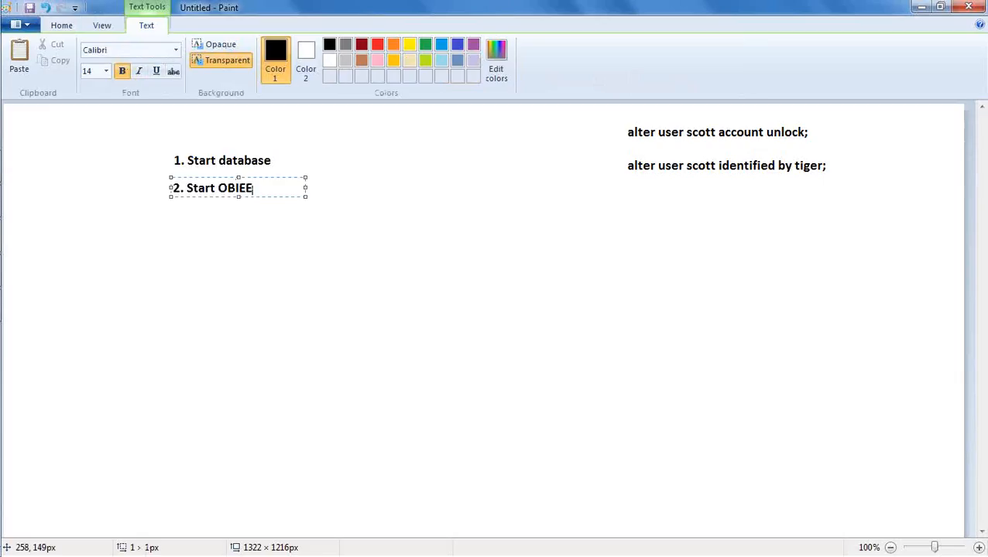
left_click(330, 301)
Launch Start BI Services from the Oracle Business Intelligence group under All Programs
mouse_move(21, 63)
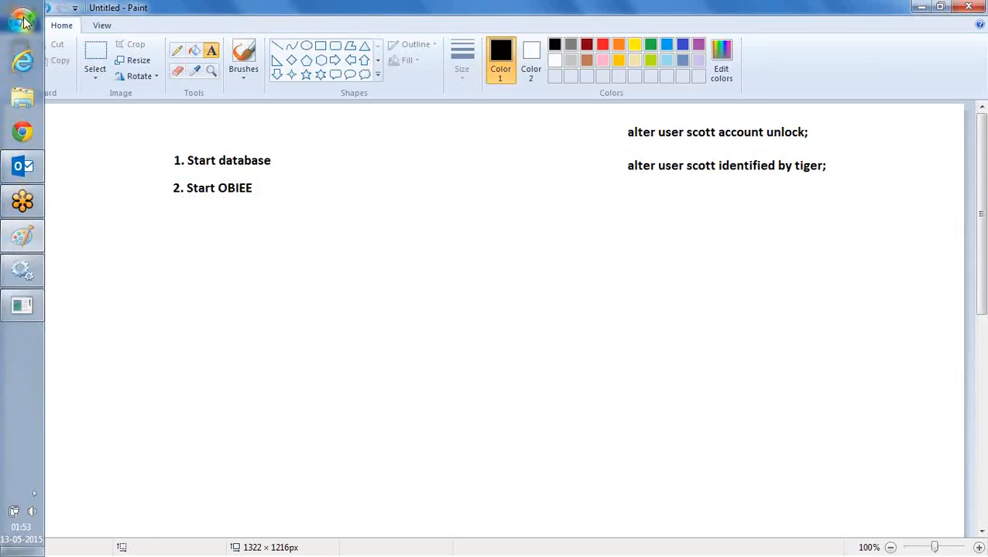
left_click(22, 21)
left_click(93, 508)
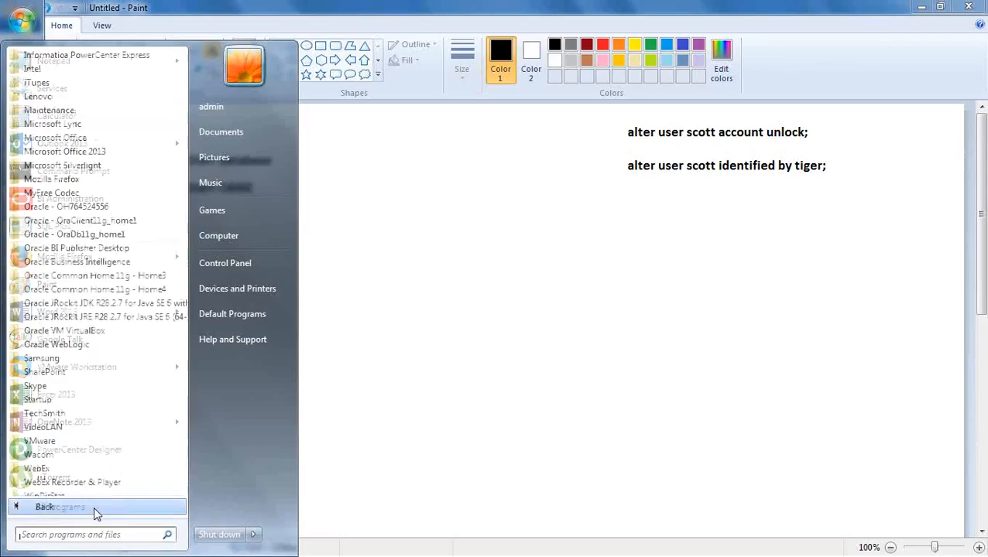
left_click(126, 264)
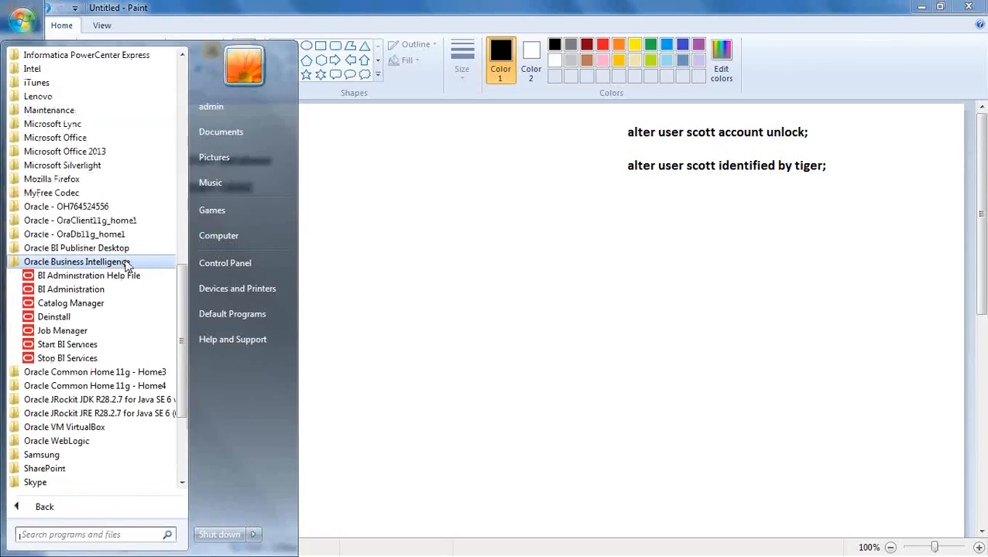
left_click(95, 348)
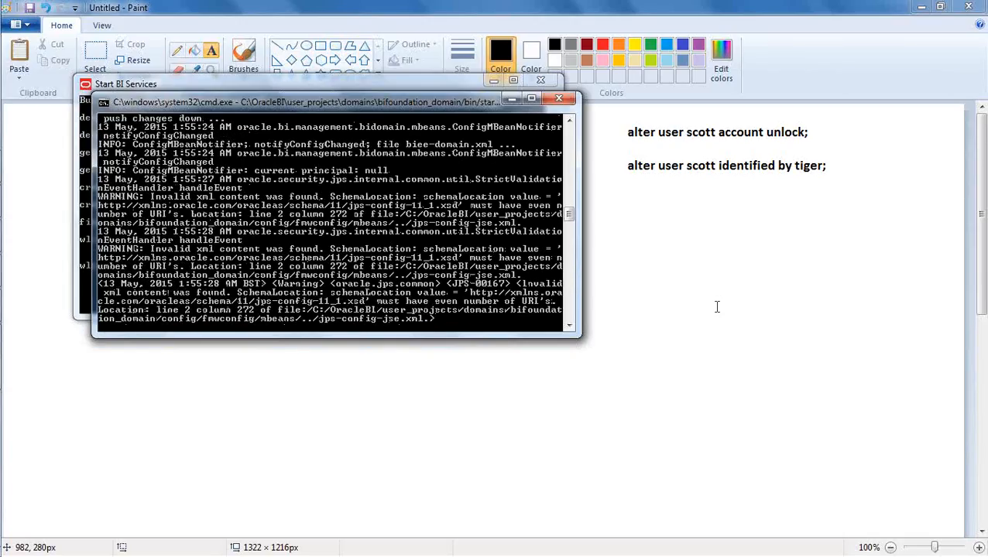
Shuffle the server log and Start BI Services consoles, then bring the Paint startup notes forward
left_click_drag(286, 102, 576, 158)
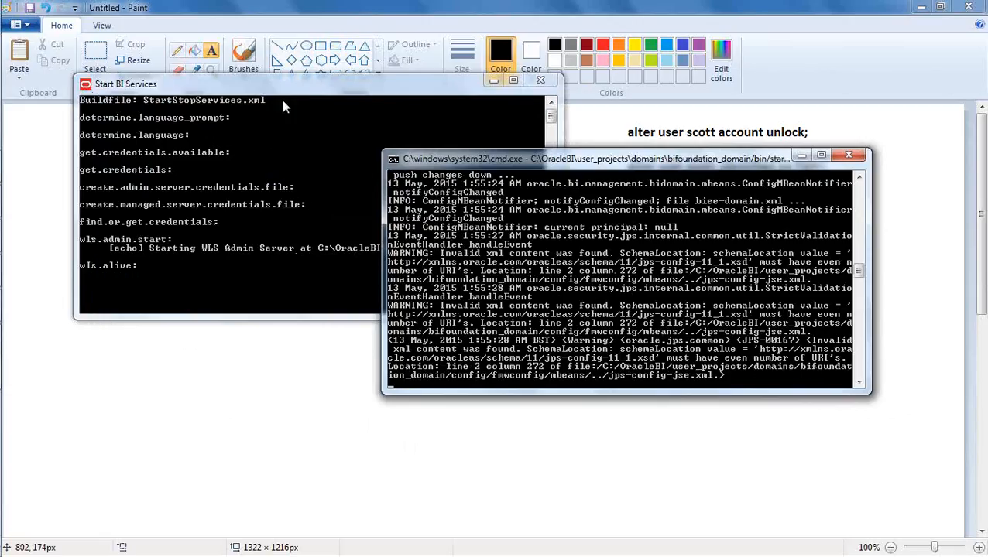
left_click_drag(315, 95, 282, 76)
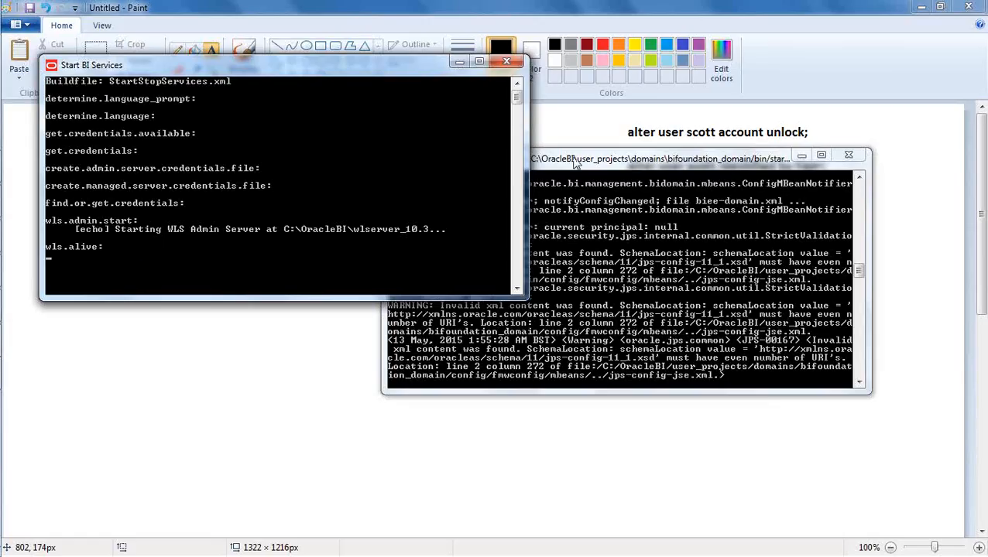
left_click(608, 163)
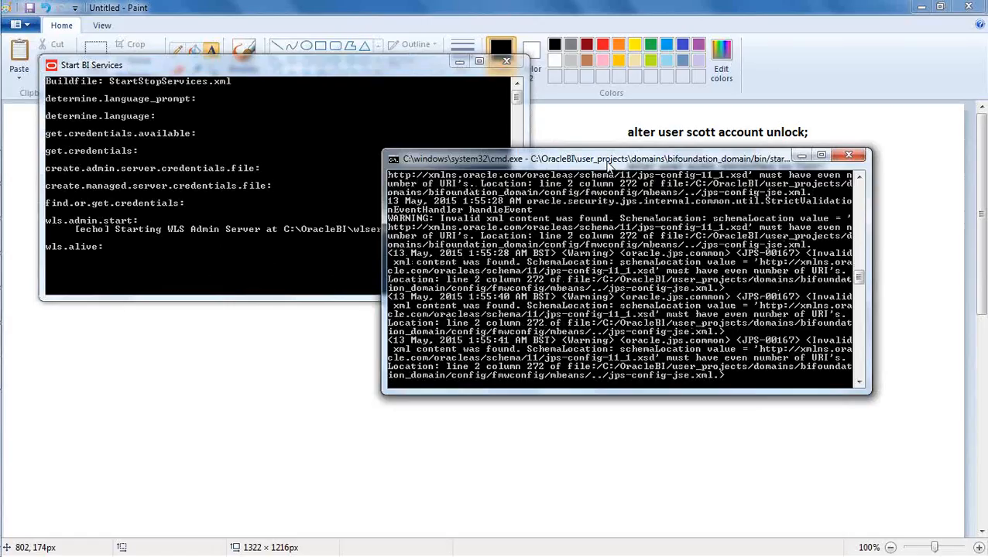
left_click(260, 333)
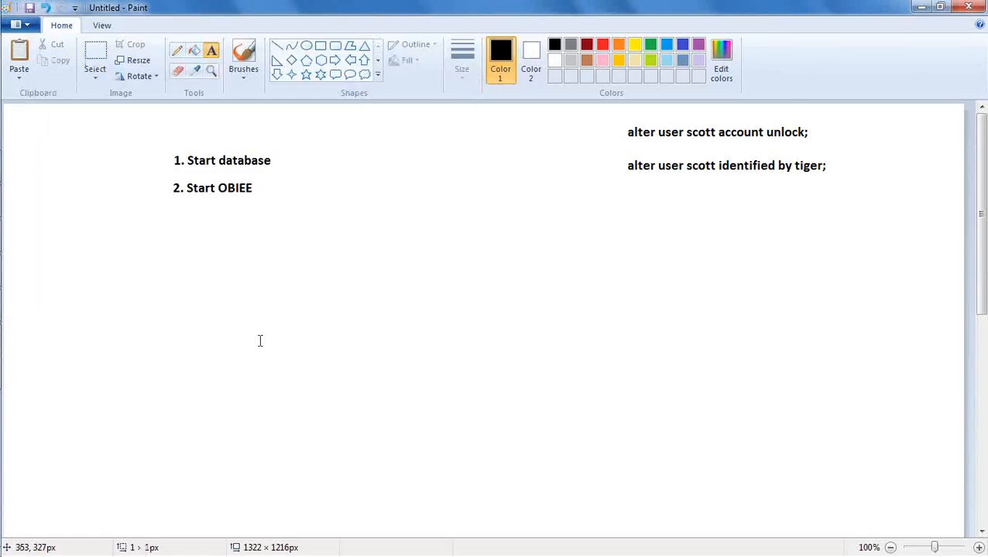
Add a text box under '2. Start OBIEE' reading '2.1 Start OBIEE Server'
left_click(249, 288)
left_click(215, 197)
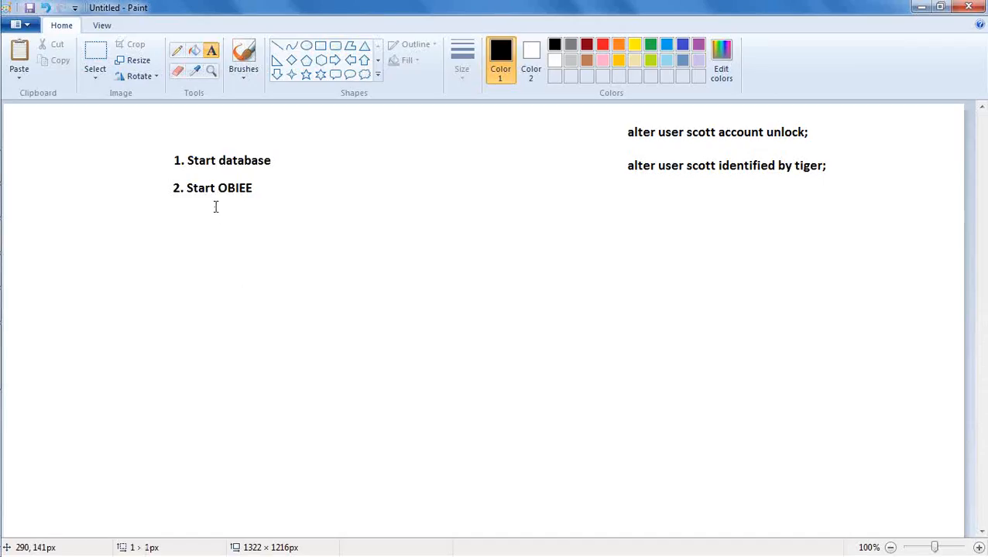
left_click(259, 252)
left_click_drag(215, 207, 325, 271)
type("1.")
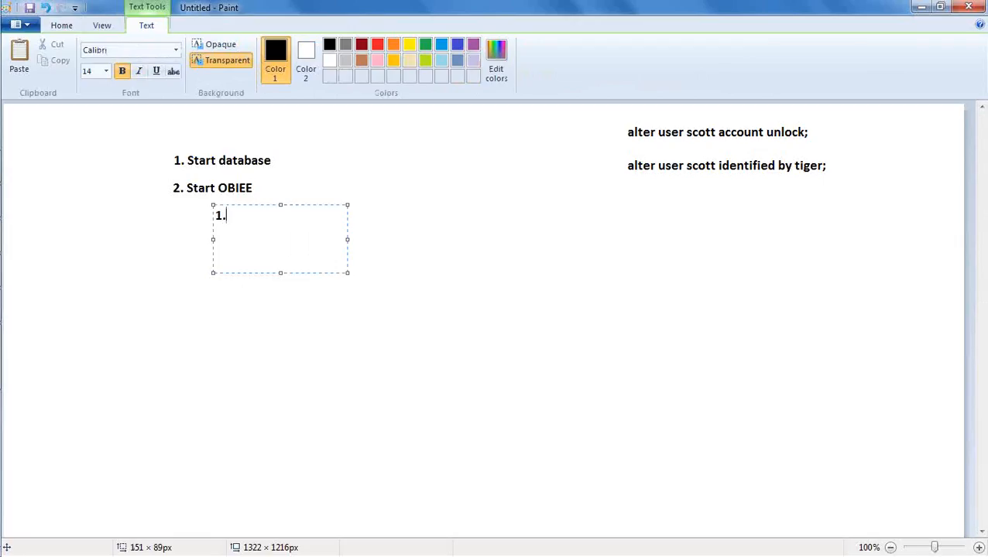
key("BackSpace")
key("BackSpace")
type("2.1 Start OBIEE ")
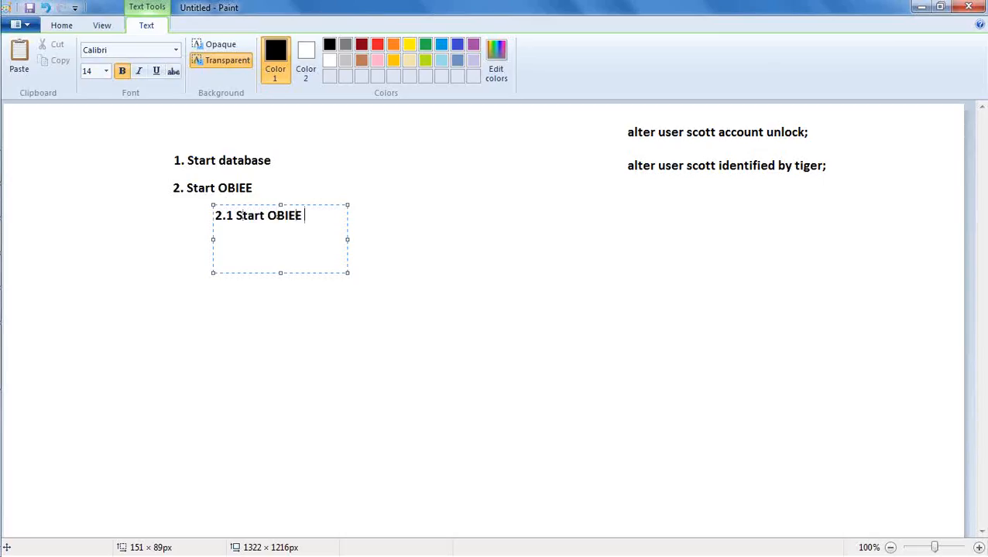
type("Admin")
key("BackSpace")
key("BackSpace")
key("BackSpace")
key("BackSpace")
key("BackSpace")
type("Server")
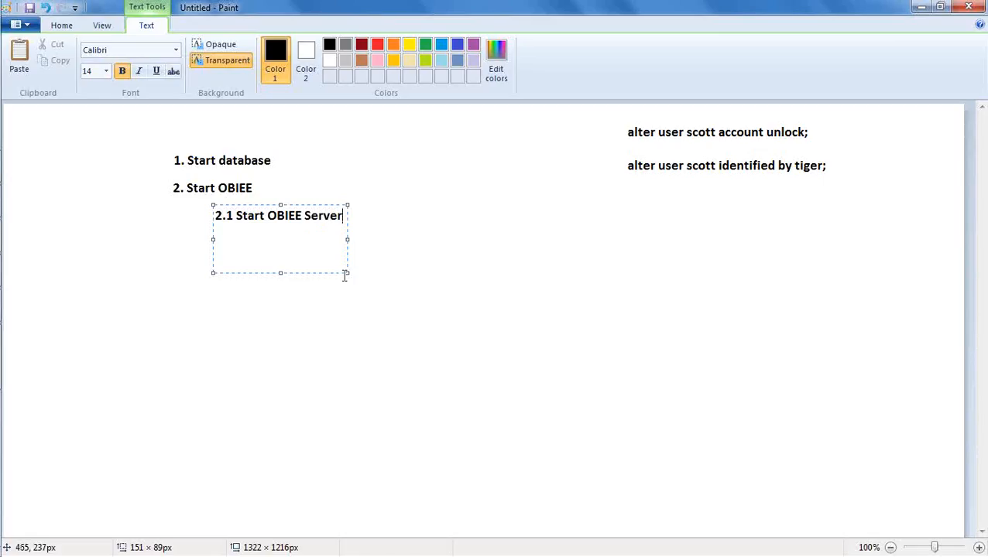
Enlarge the box and add line '2.2 Start OPMN ( oracle Process manager - Windows Service)'
left_click_drag(348, 271, 437, 287)
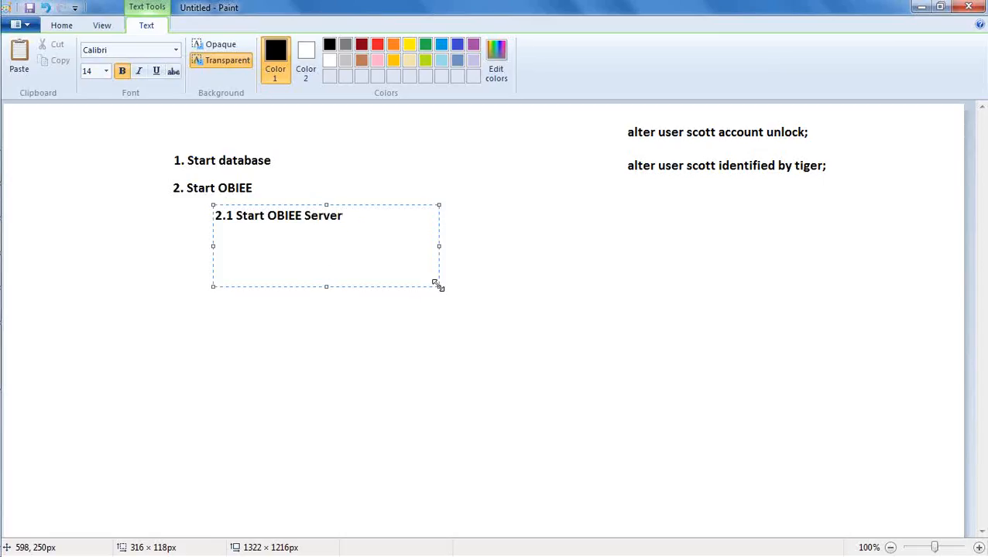
key("Return")
type("2.2 Start ")
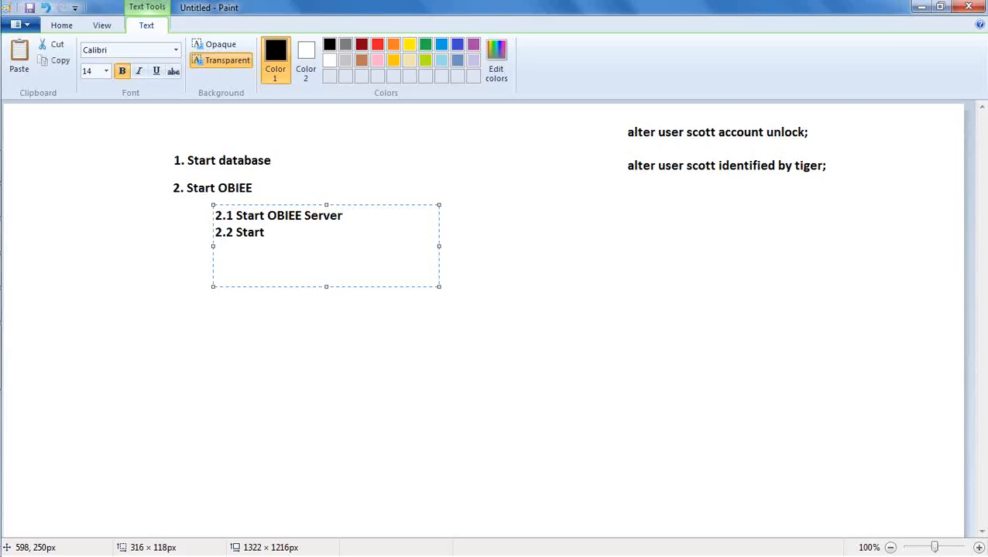
type("OPMN ( oracl")
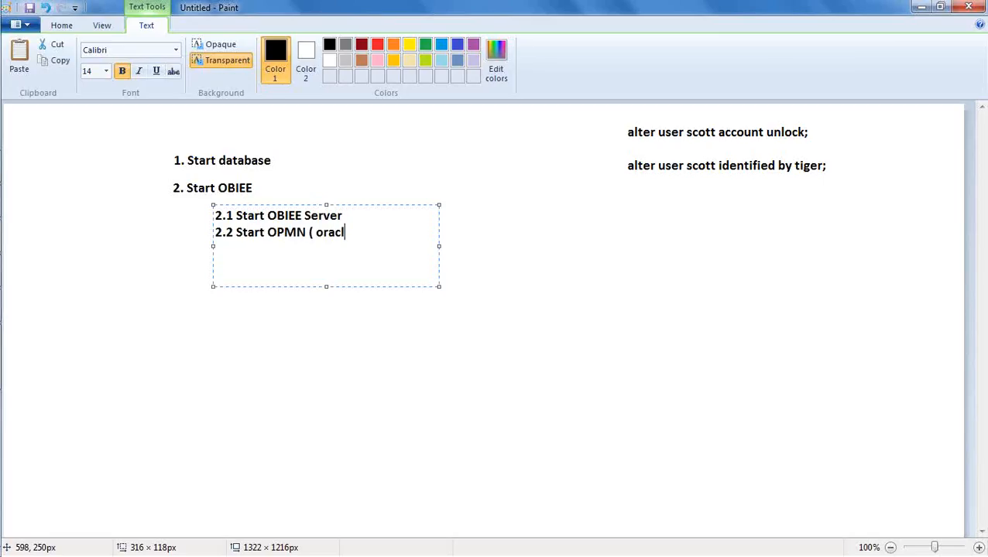
type("e Process manager")
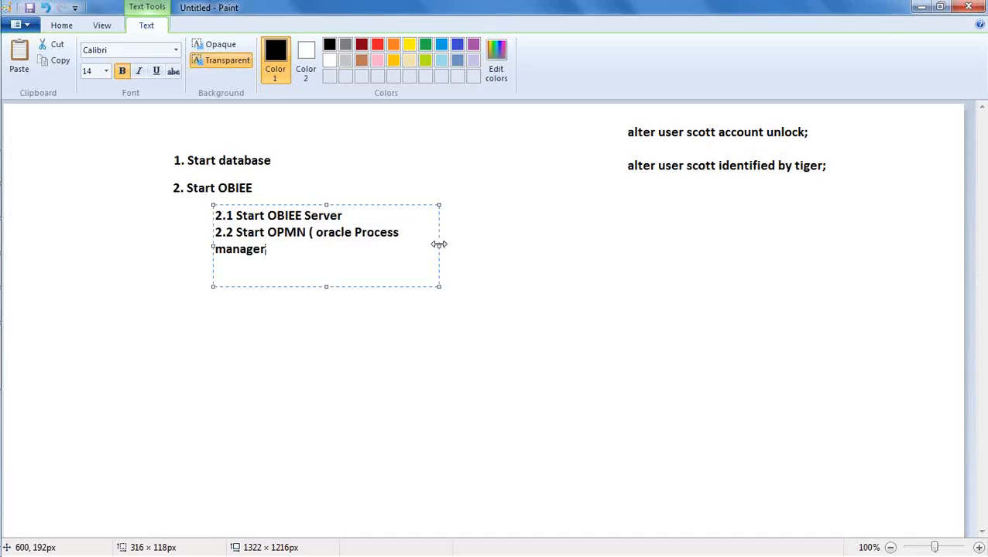
left_click_drag(437, 247, 628, 249)
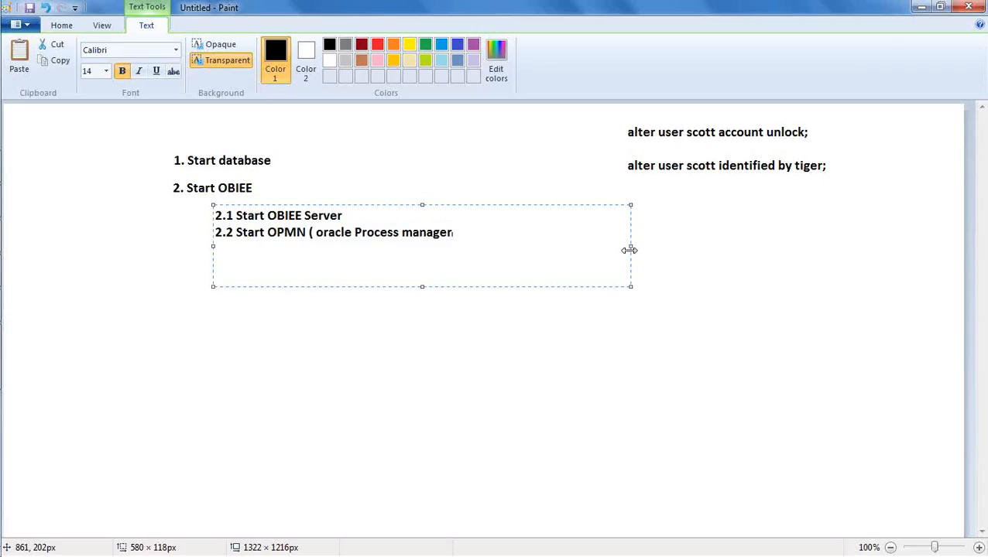
type("- Windows Service")
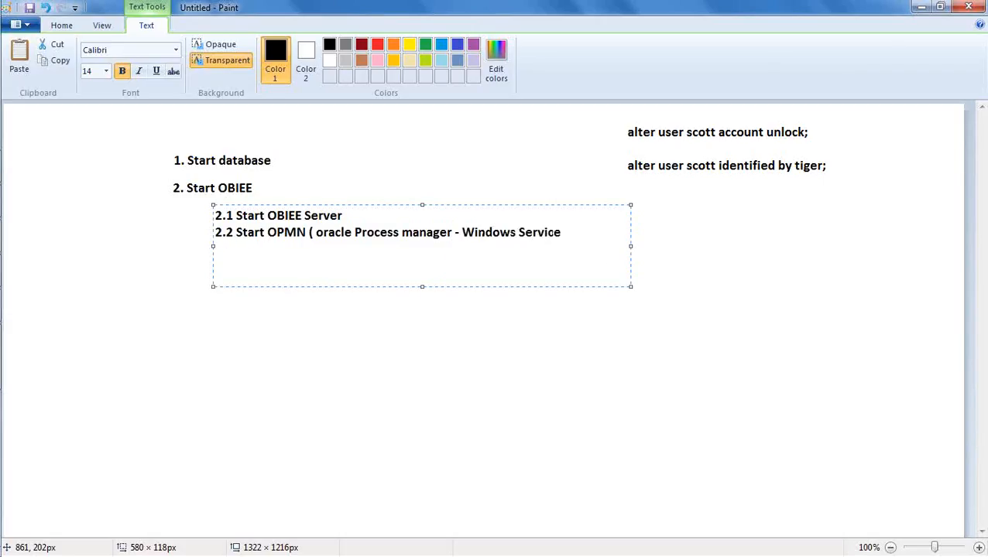
type(")")
Capitalise 'Oracle' and 'Manager' in line 2.2, then bring the server log console back
left_click(411, 233)
key("BackSpace")
type("M")
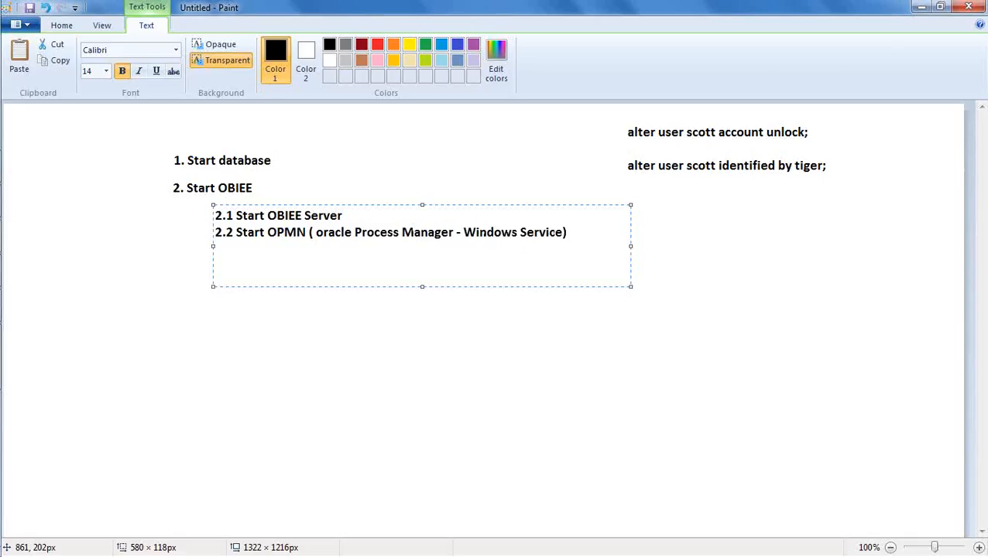
left_click(322, 239)
key("BackSpace")
type("O")
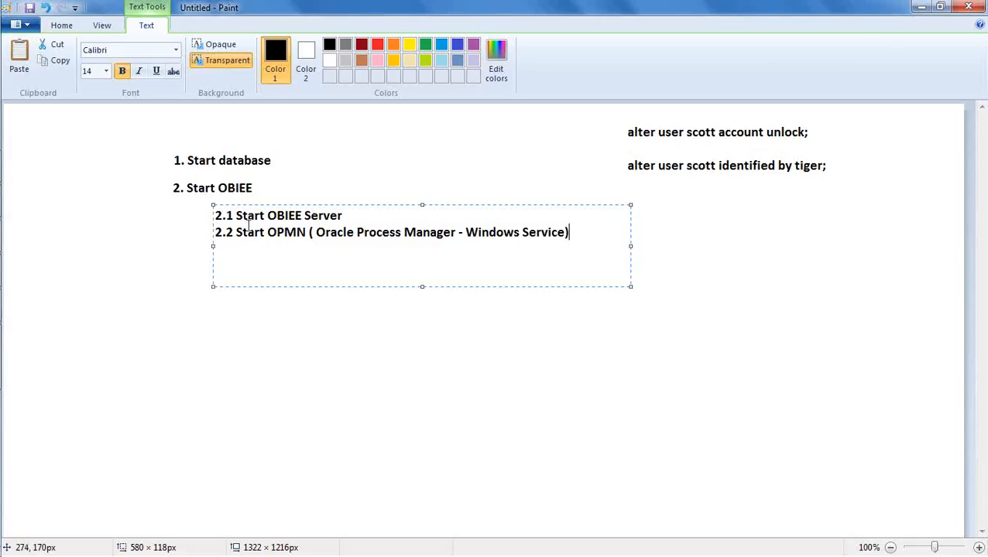
left_click(32, 381)
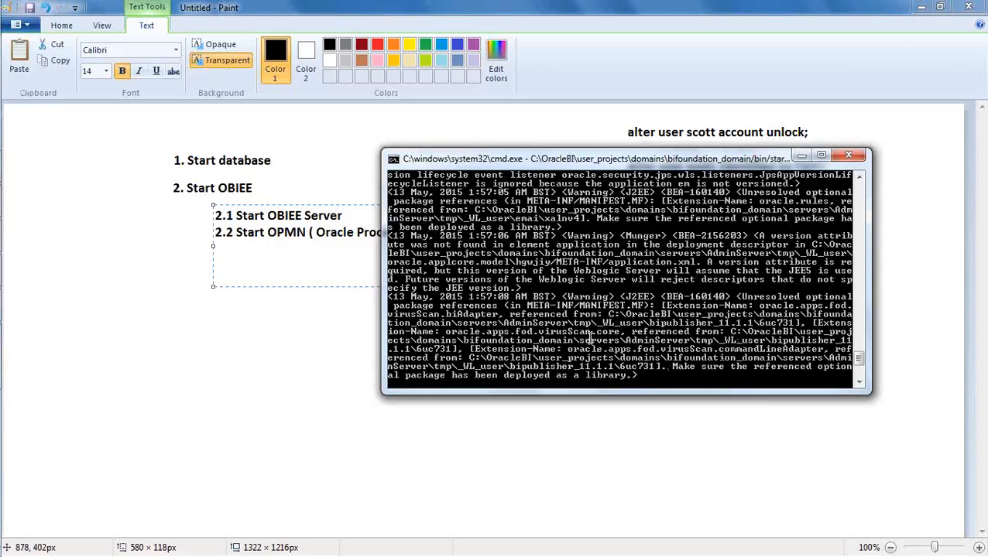
Bring up both consoles and move the server log window up and left over Paint
left_click(21, 341)
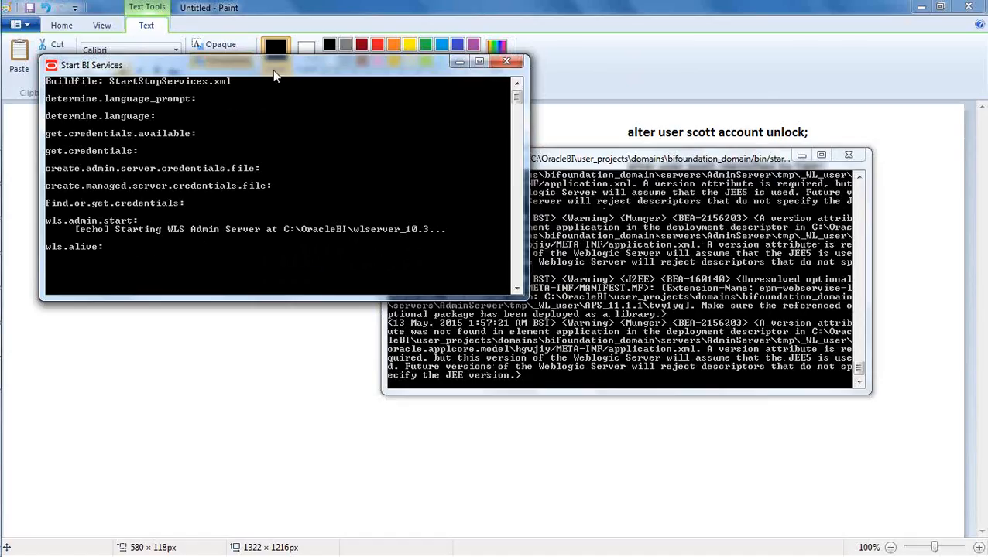
left_click(662, 161)
left_click_drag(601, 166, 557, 128)
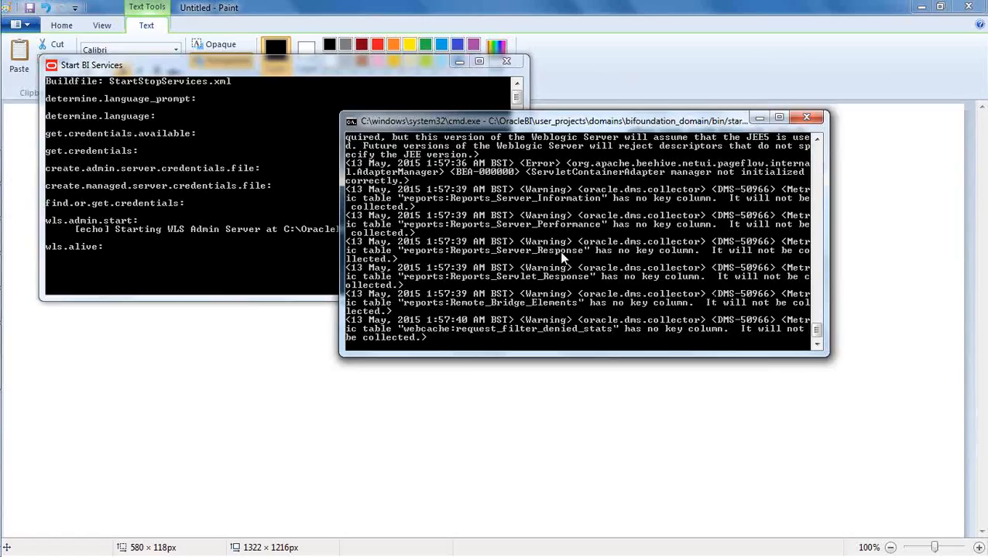
mouse_move(7, 232)
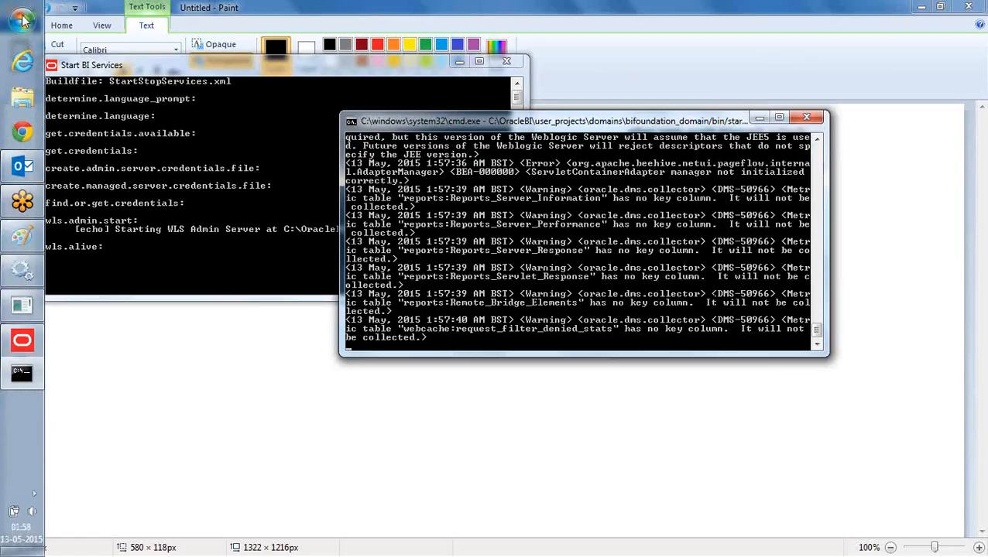
left_click(14, 21)
left_click(137, 504)
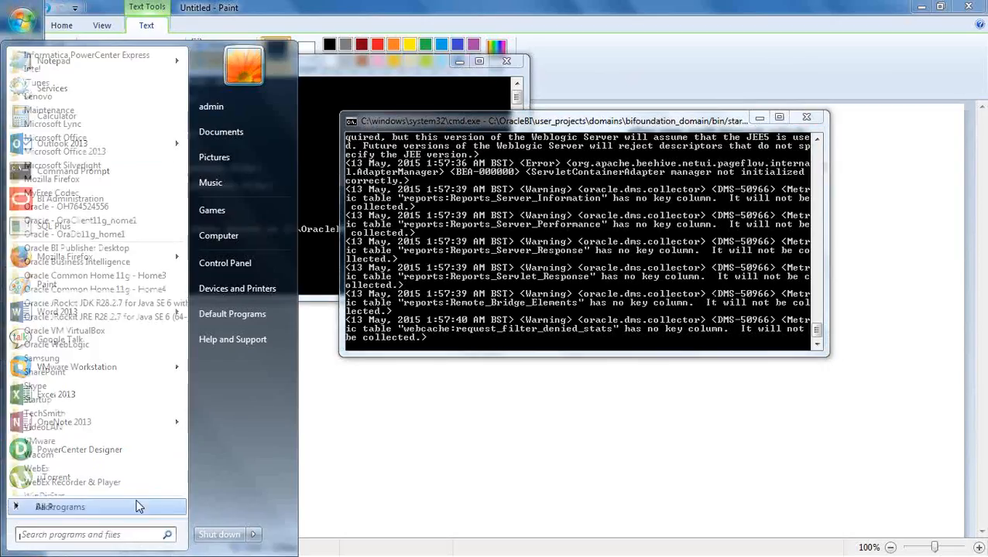
left_click(116, 263)
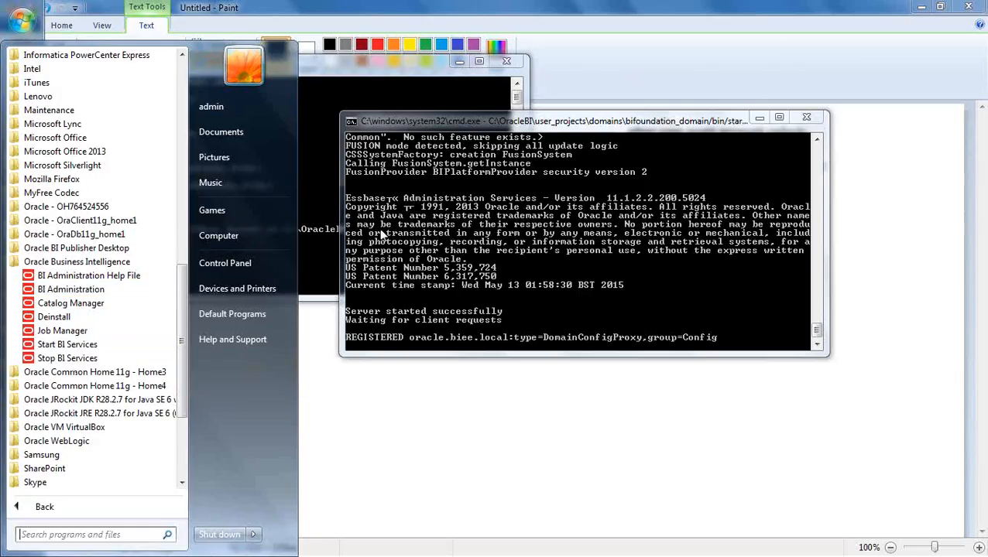
left_click(612, 124)
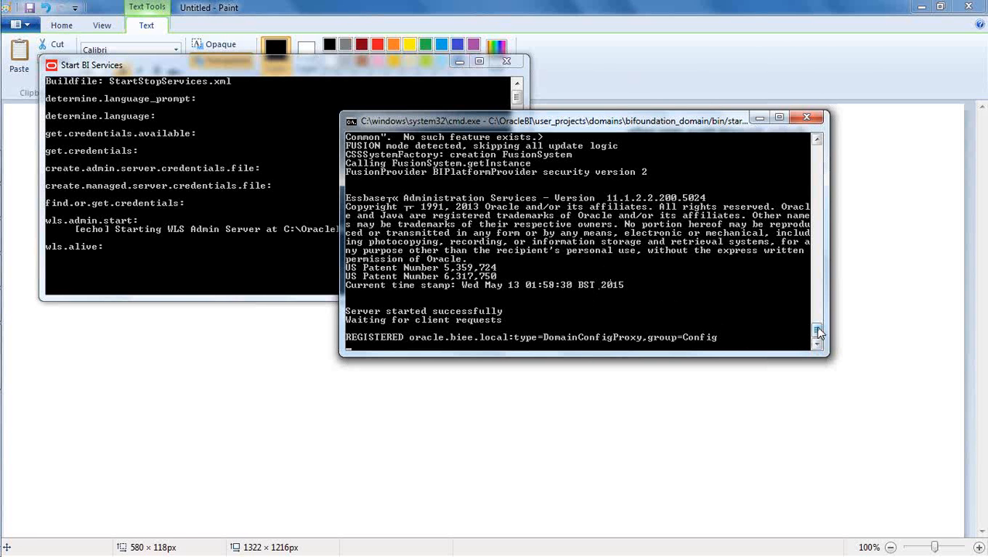
Scroll the server log to its latest lines to confirm the server started successfully
left_click_drag(816, 329, 817, 288)
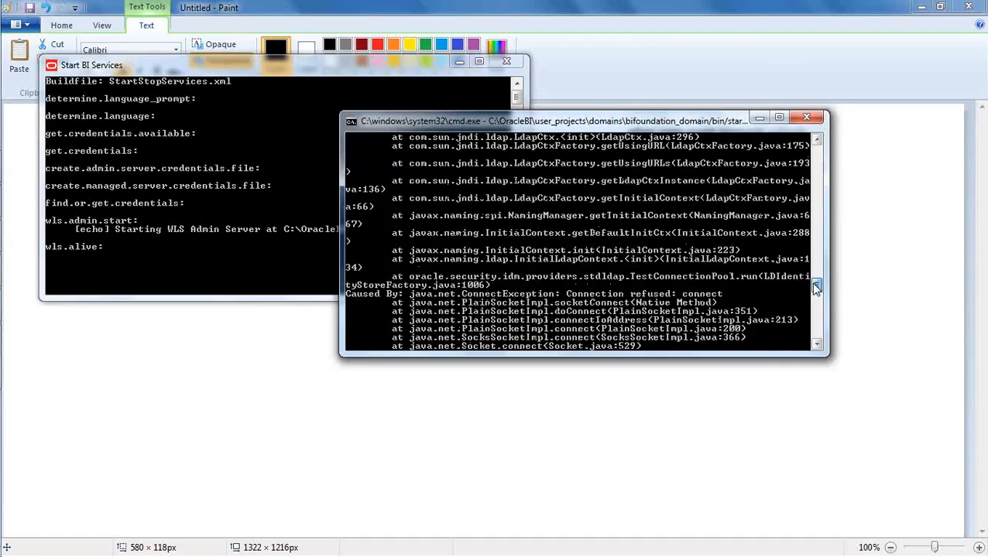
mouse_move(817, 288)
left_mouse_down()
mouse_move(818, 151)
mouse_move(817, 291)
left_mouse_up()
left_click(819, 339)
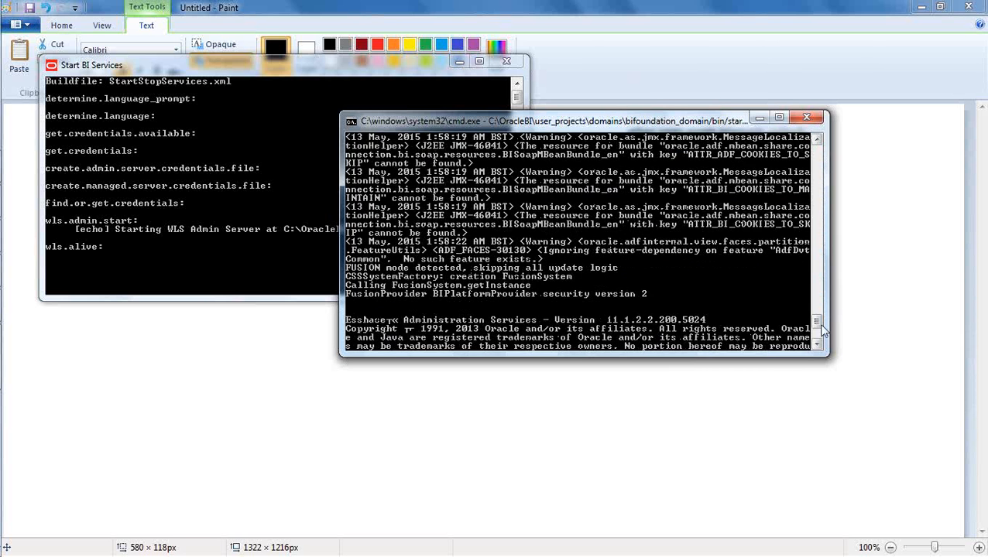
left_click(819, 340)
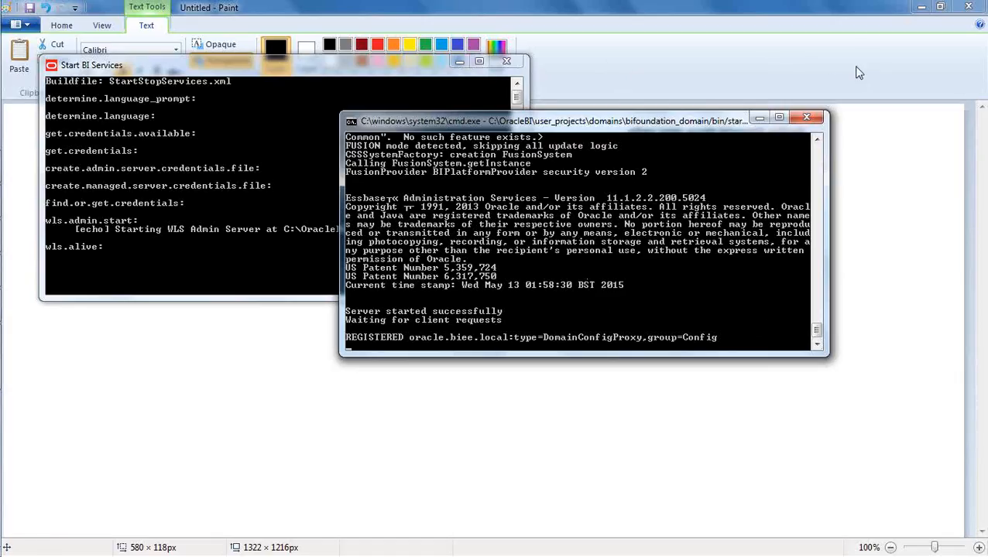
left_click(869, 18)
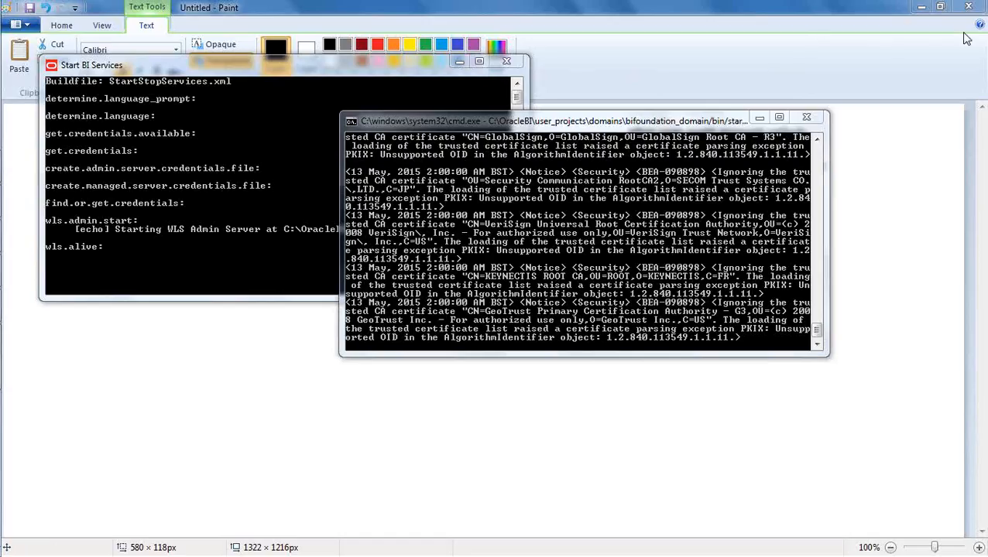
left_click(611, 306)
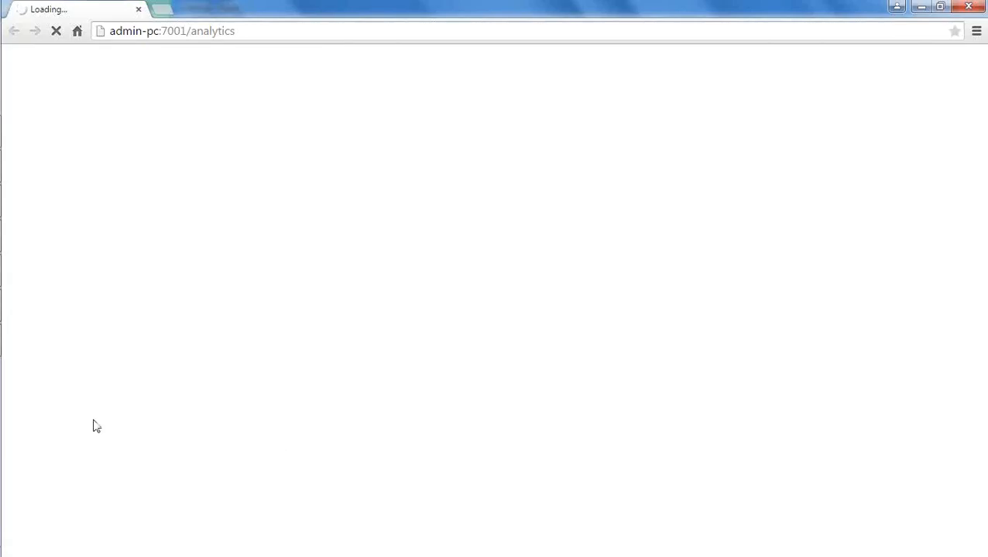
Restore the BI server console over the analytics page showing Error 500
mouse_move(2, 397)
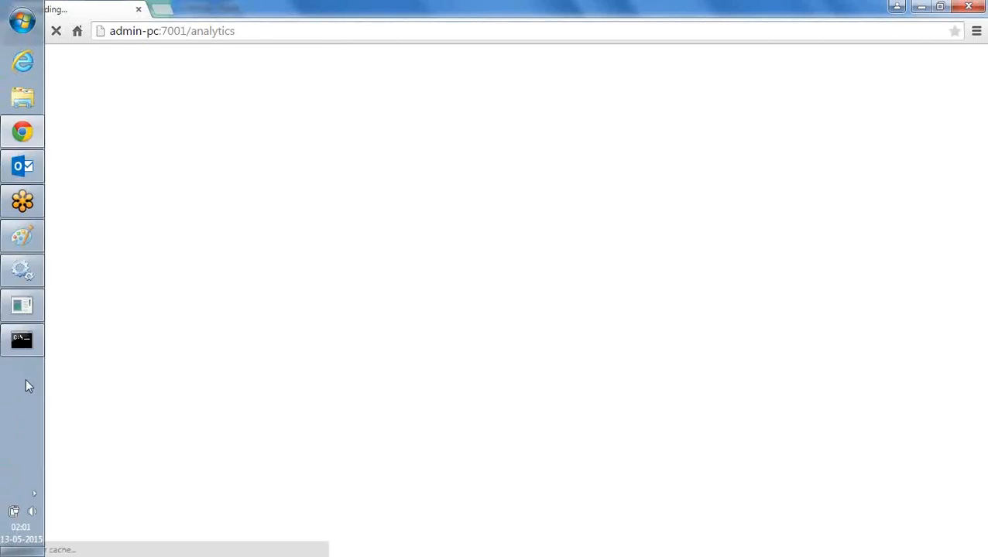
left_click(21, 341)
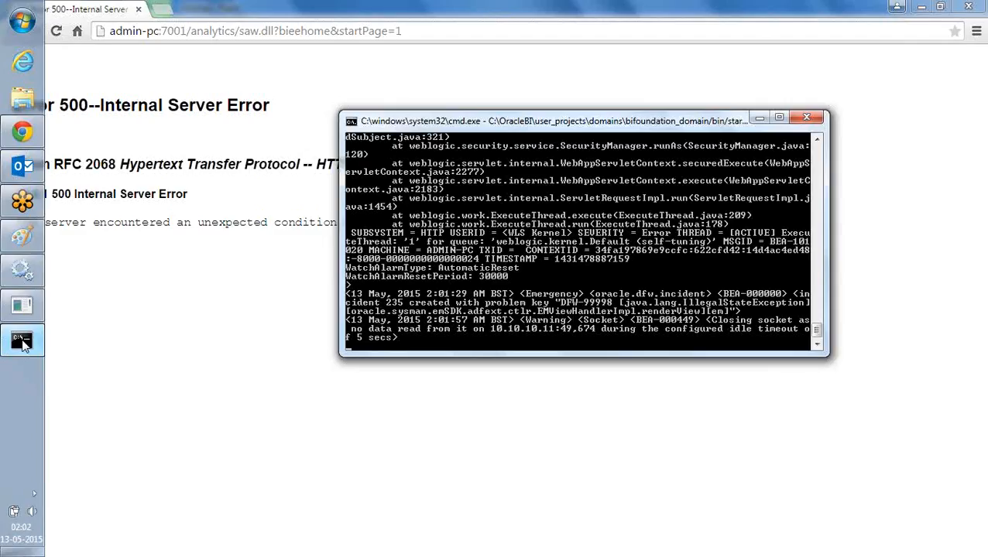
Look over the SQL Plus session, then switch back to the Paint startup notes
left_click(26, 310)
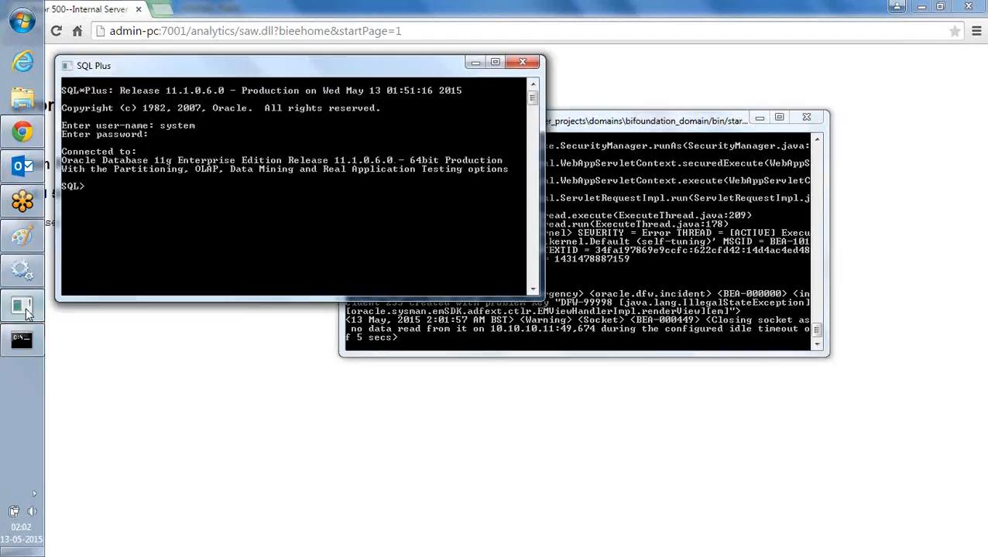
left_click(28, 314)
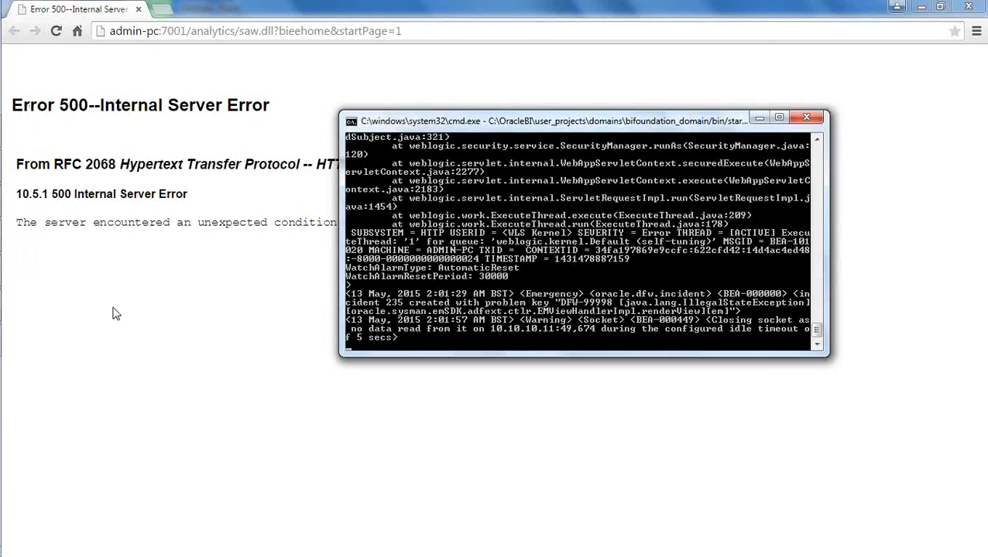
mouse_move(0, 301)
key("alt+Tab")
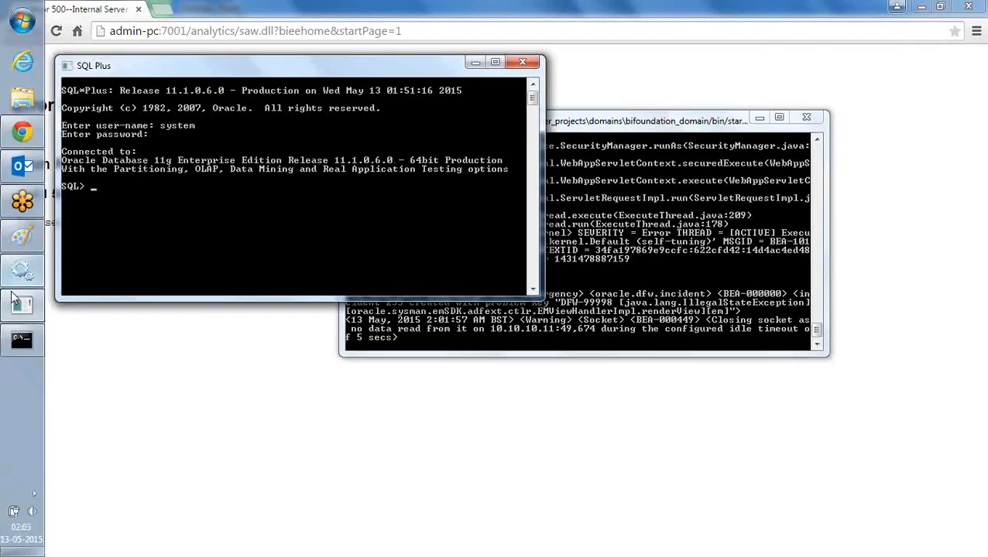
left_click(23, 239)
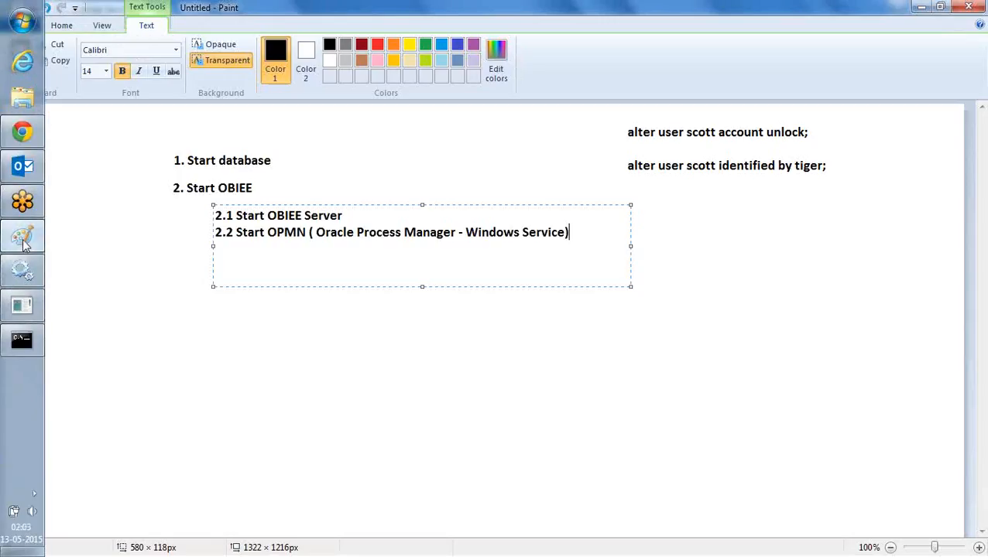
Draw pencil checkmarks after sub-steps 2.1 and 2.2, then return to the browser
left_click(344, 215)
left_click(348, 340)
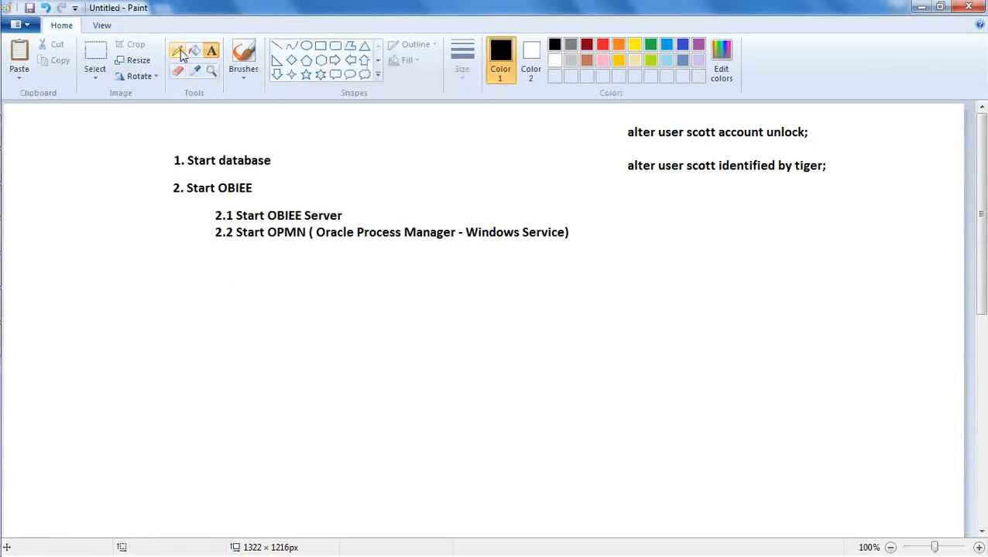
left_click(179, 52)
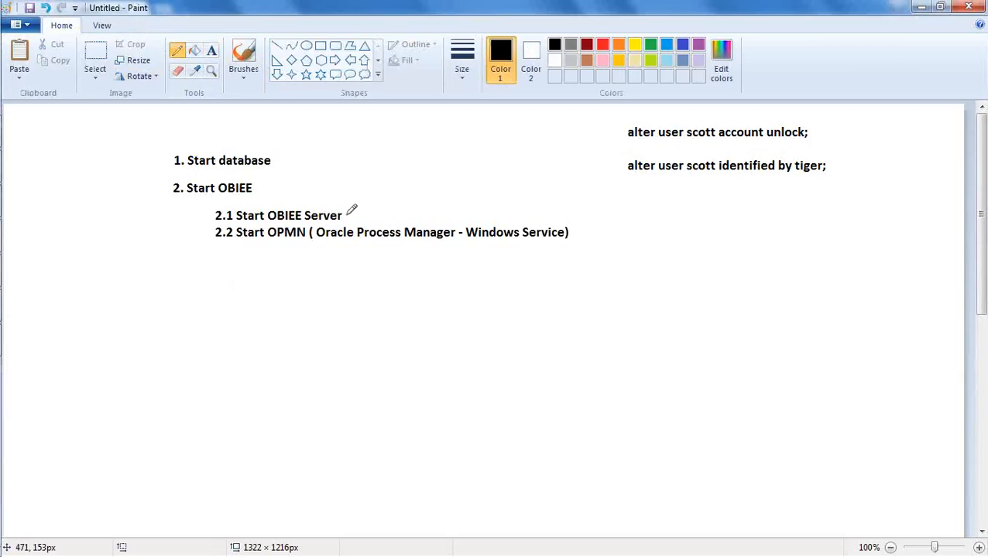
left_click_drag(347, 214, 369, 205)
left_click_drag(569, 232, 587, 224)
key("alt+Tab")
key("alt+Tab")
key("alt+Tab")
key("alt+Tab")
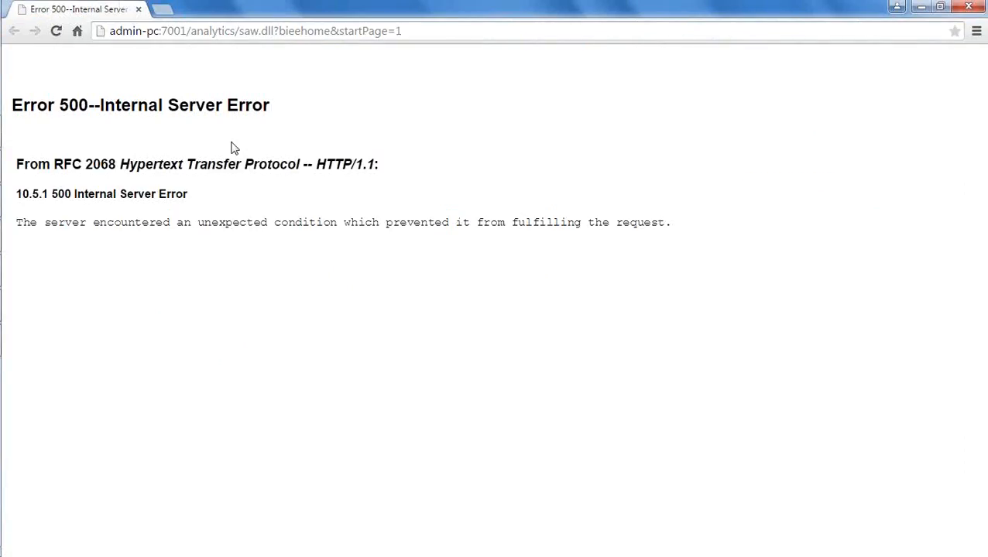
Reload admin-pc:7001/analytics until the Sign In page appears instead of Error 500
left_click(56, 32)
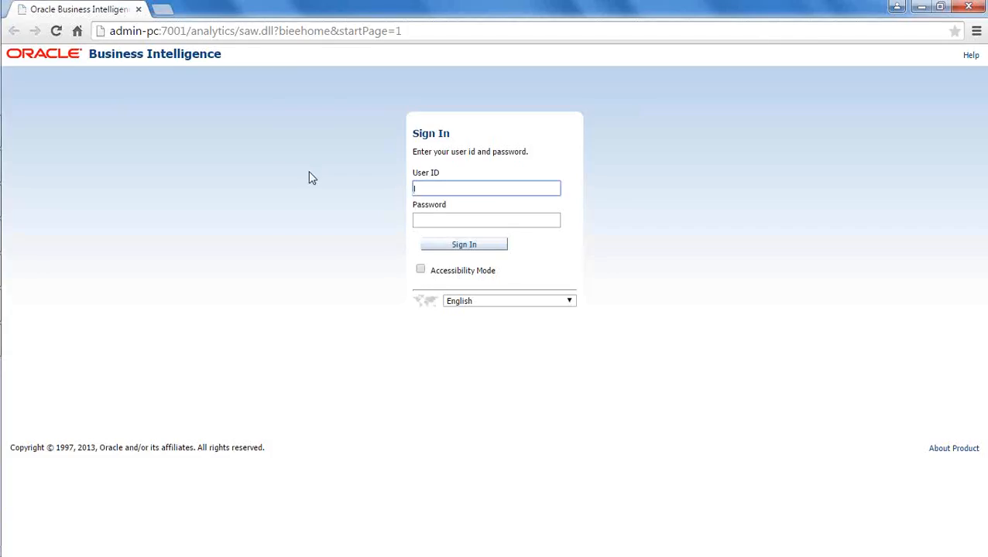
key("alt+Tab")
key("alt+Tab")
key("alt+Tab")
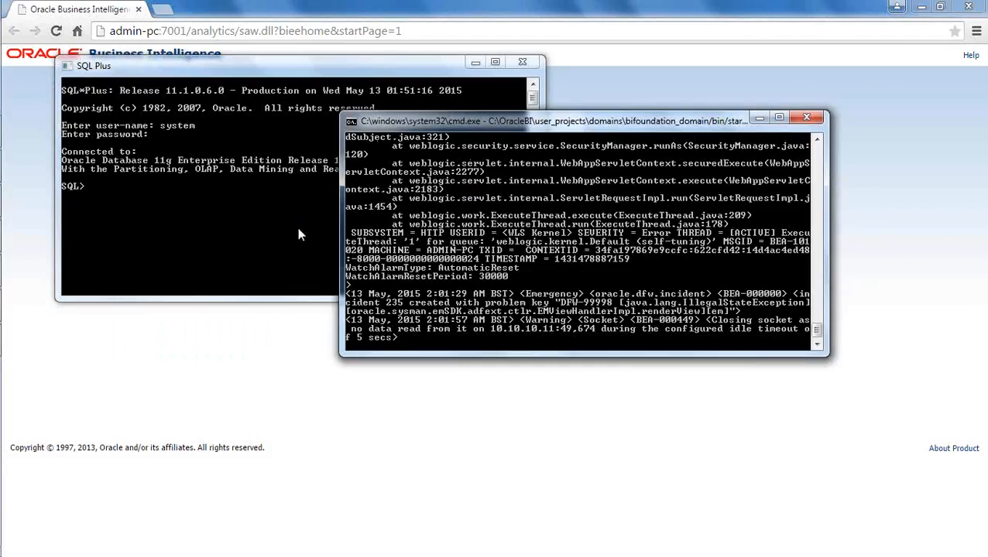
left_click(357, 419)
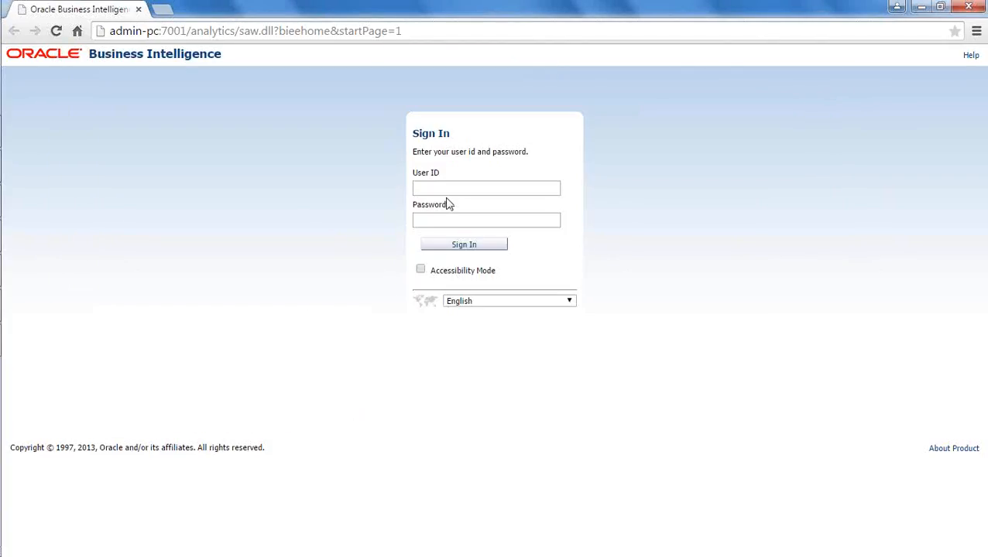
mouse_move(2, 35)
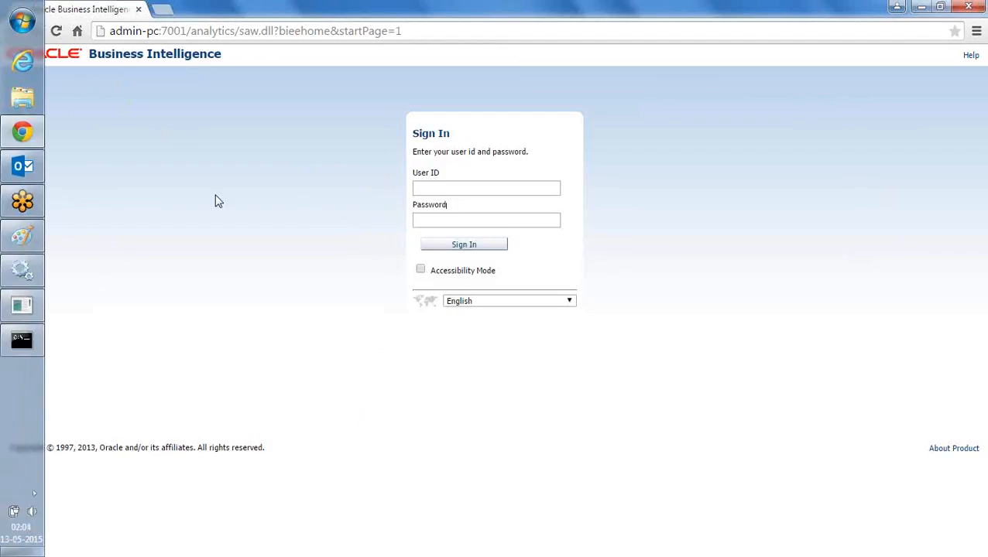
Close Chrome and launch Mozilla Firefox from the Start menu
left_click(967, 7)
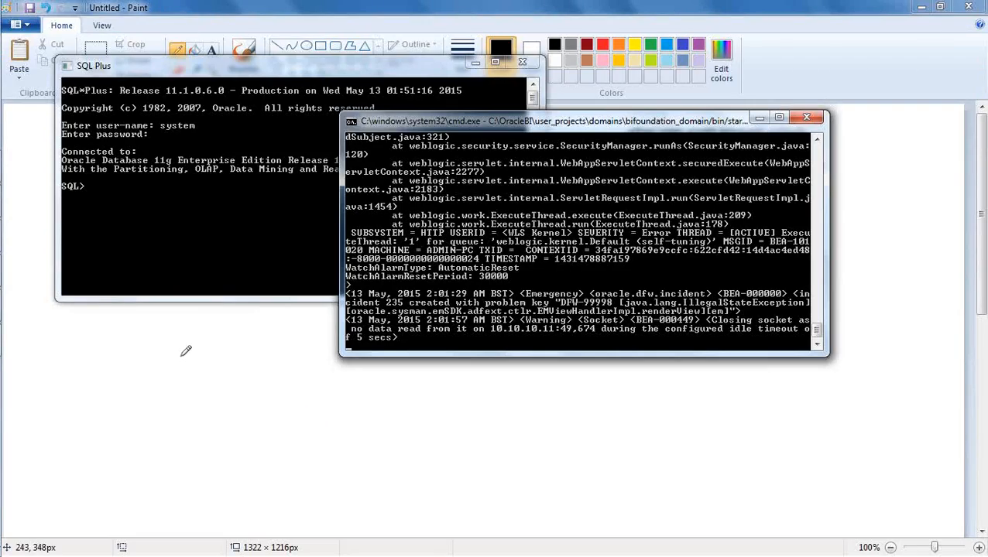
mouse_move(3, 165)
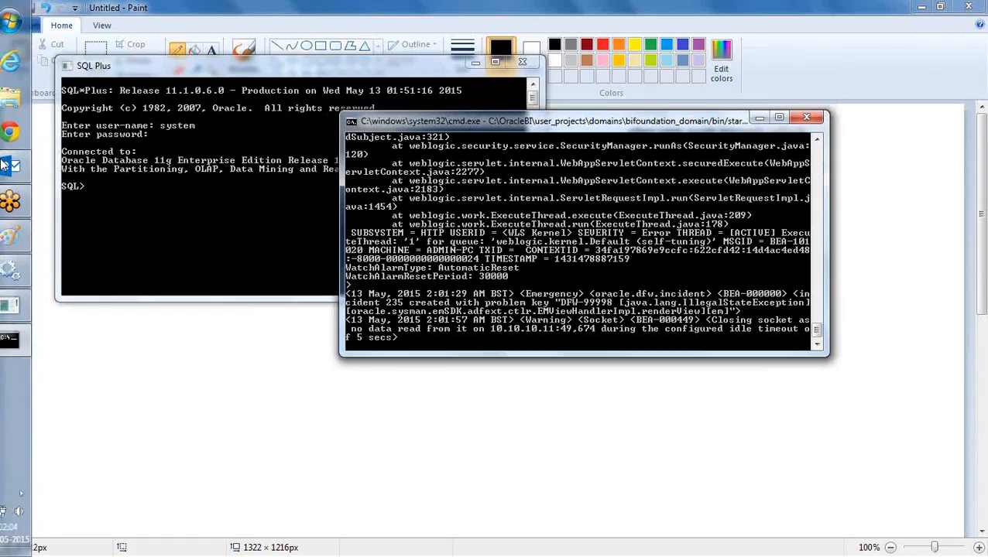
left_click(21, 21)
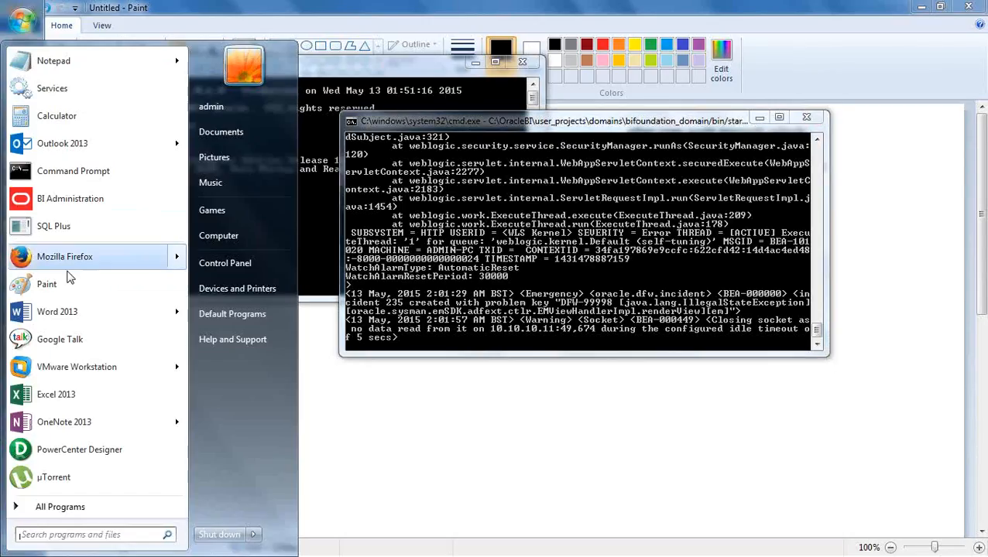
left_click(85, 256)
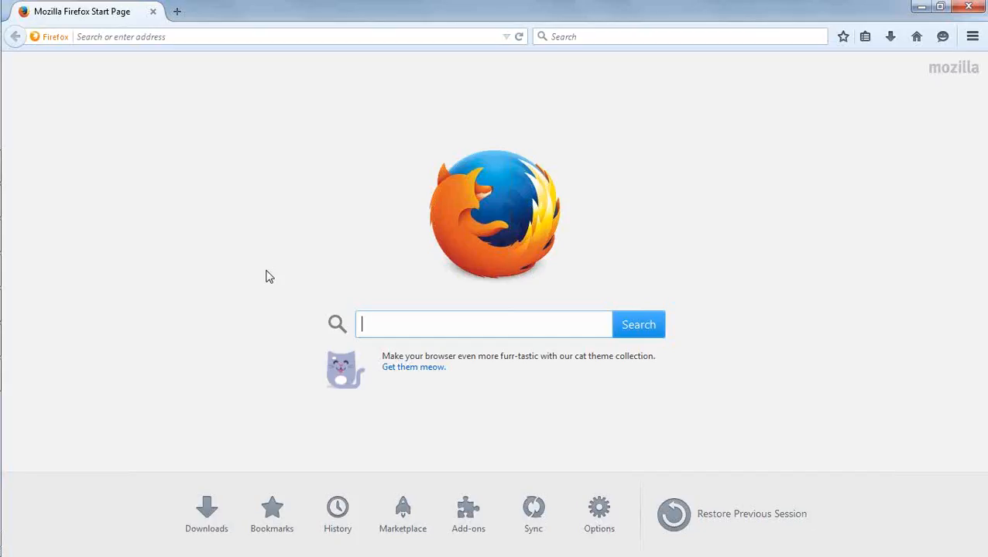
left_click(240, 44)
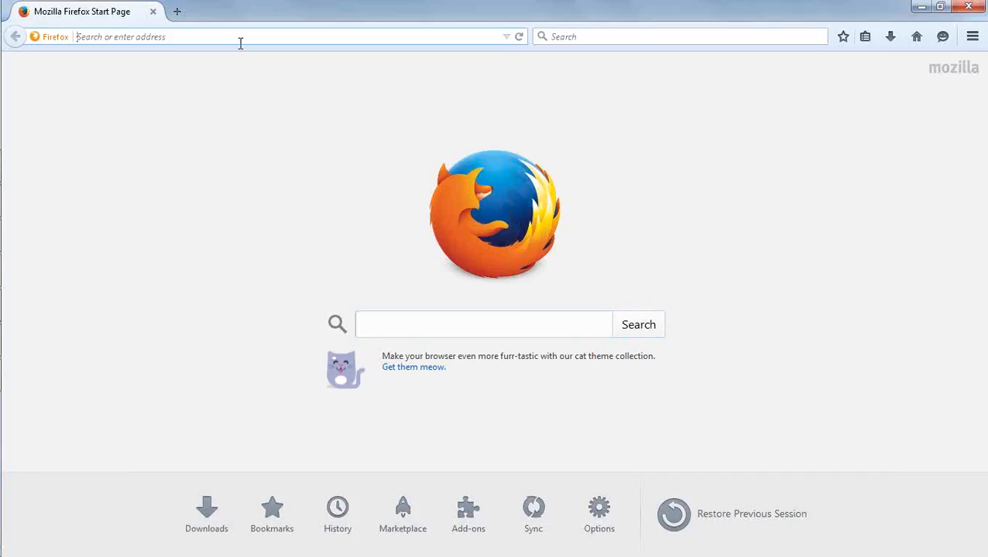
type("http")
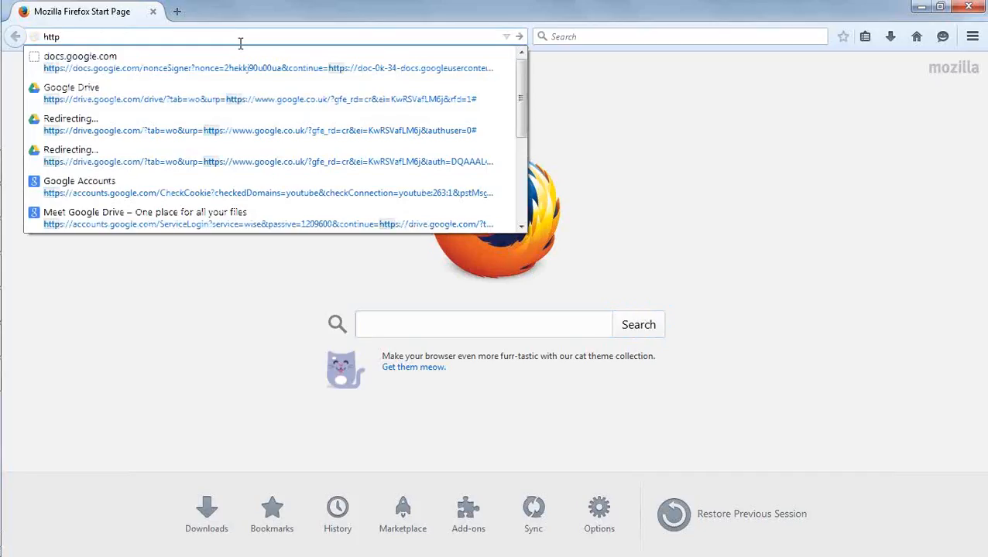
type(":")
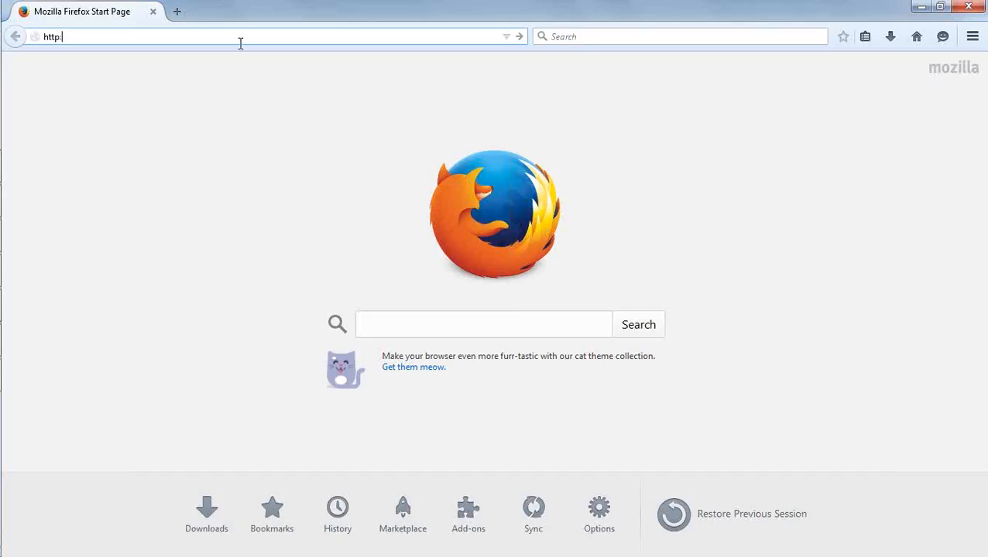
type("//l")
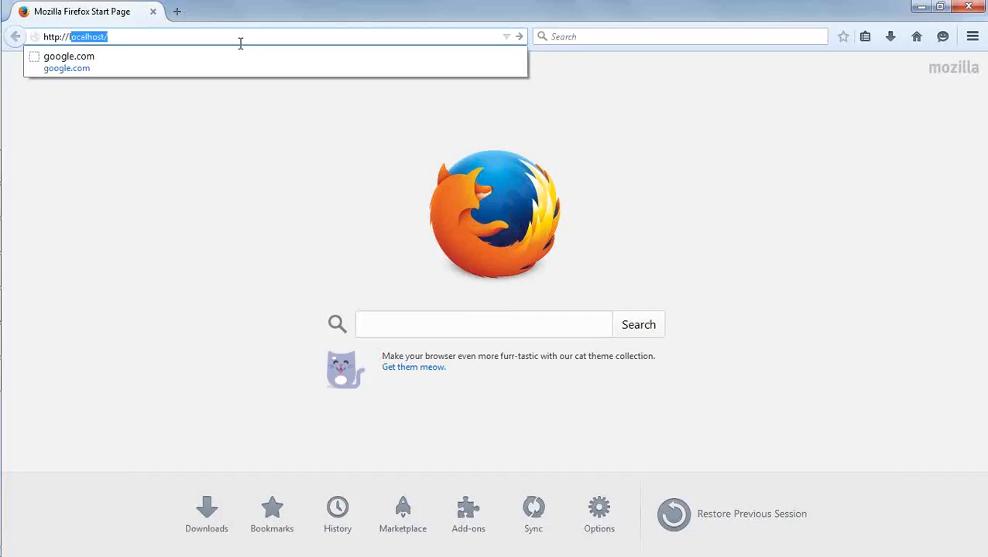
type("ocalhost")
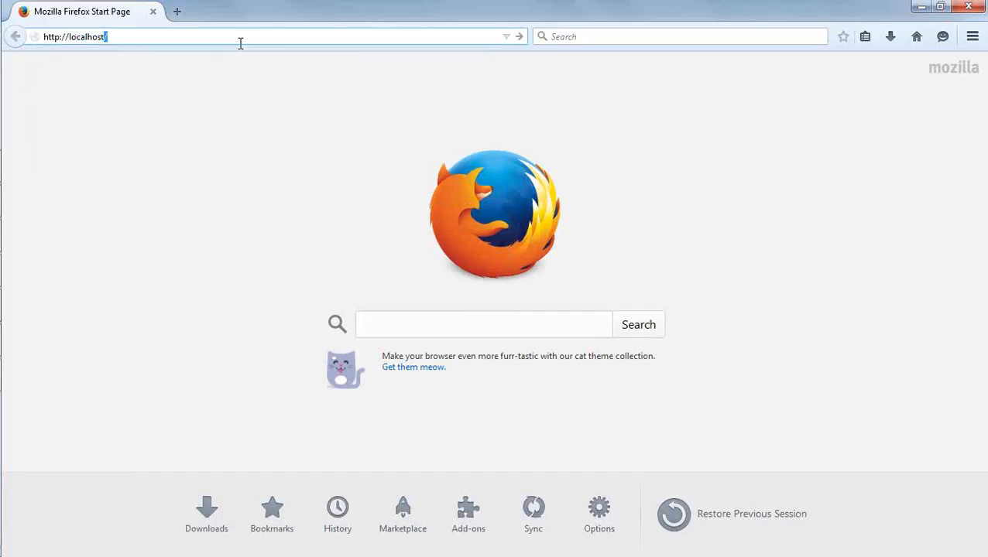
type(":")
key("BackSpace")
type(":")
type("7001/")
type("analytics")
key("Return")
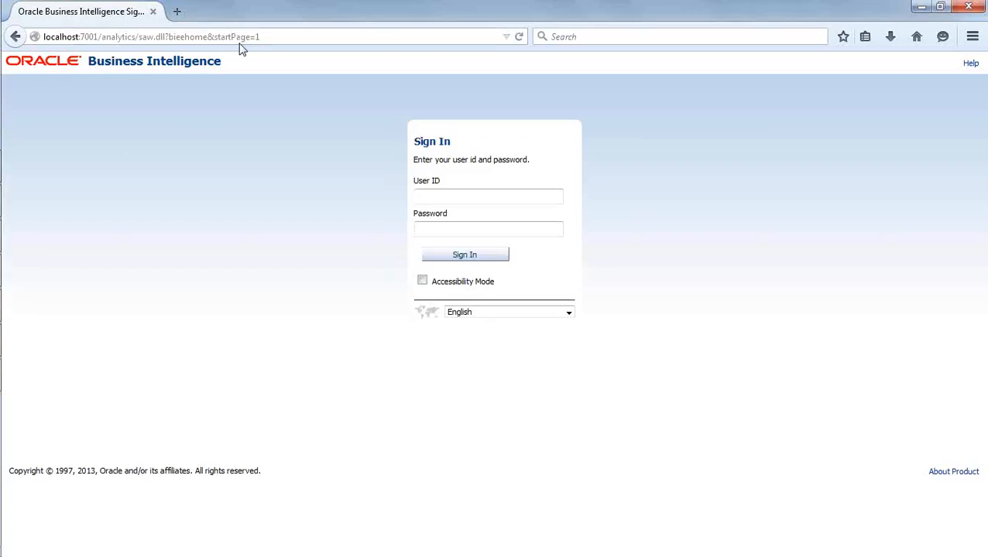
Enter 'weblogic' as the User ID and type the administrator password
type("weblogic")
key("Tab")
type("welcome1")
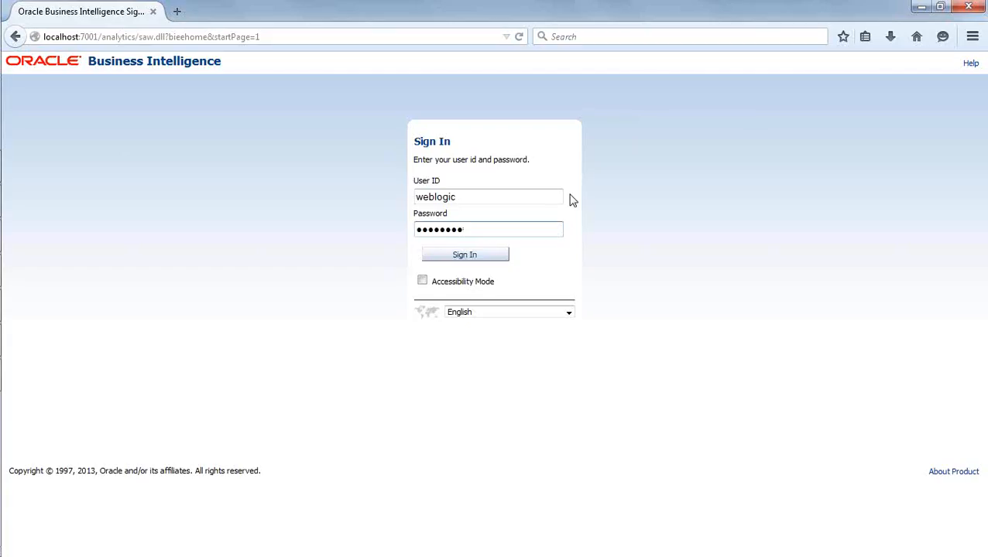
Submit the weblogic credentials to sign in to Oracle BI EE and reach the empty My Dashboard
left_click(600, 266)
left_click(469, 257)
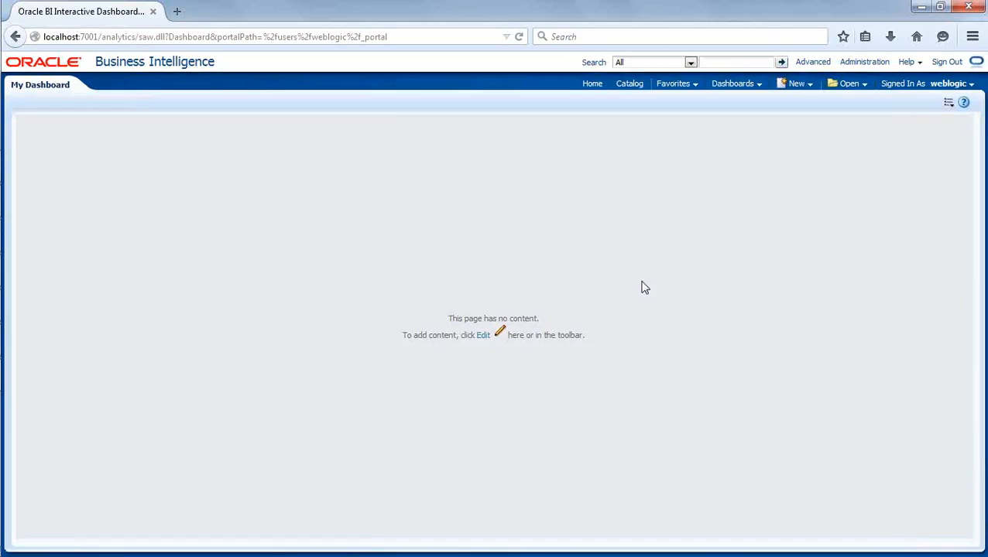
Visit the BI home page, review the New item list, then open the Catalog's My Folders
left_click(592, 85)
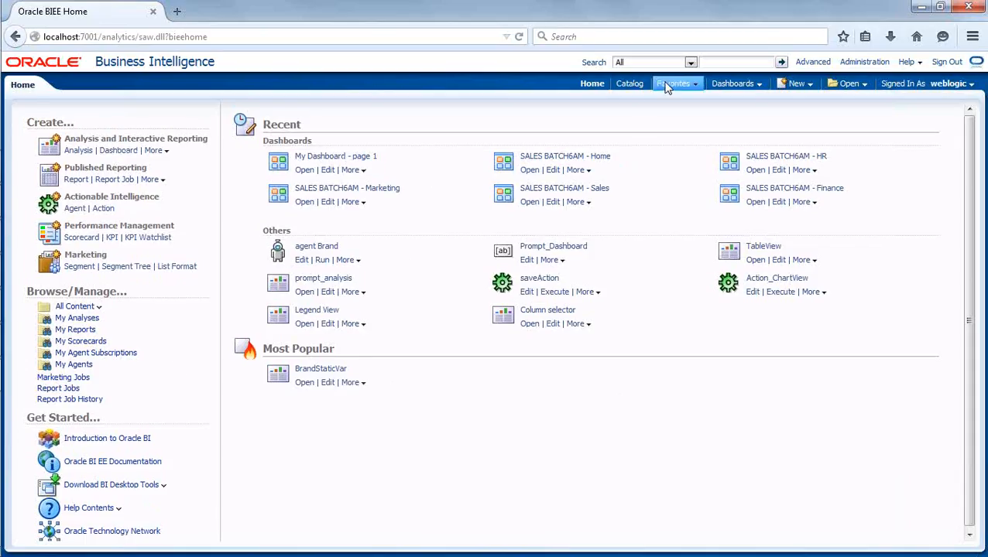
left_click(798, 84)
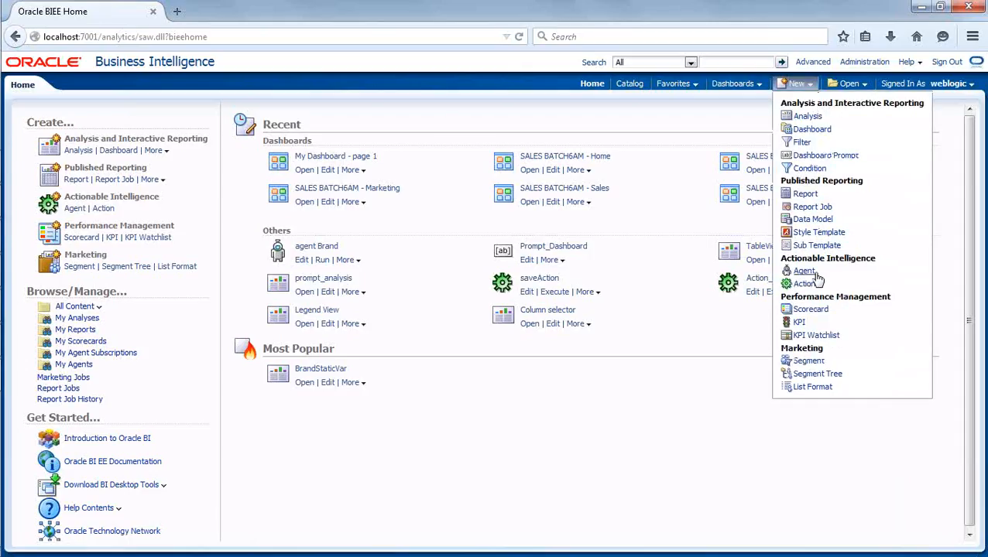
left_click(754, 335)
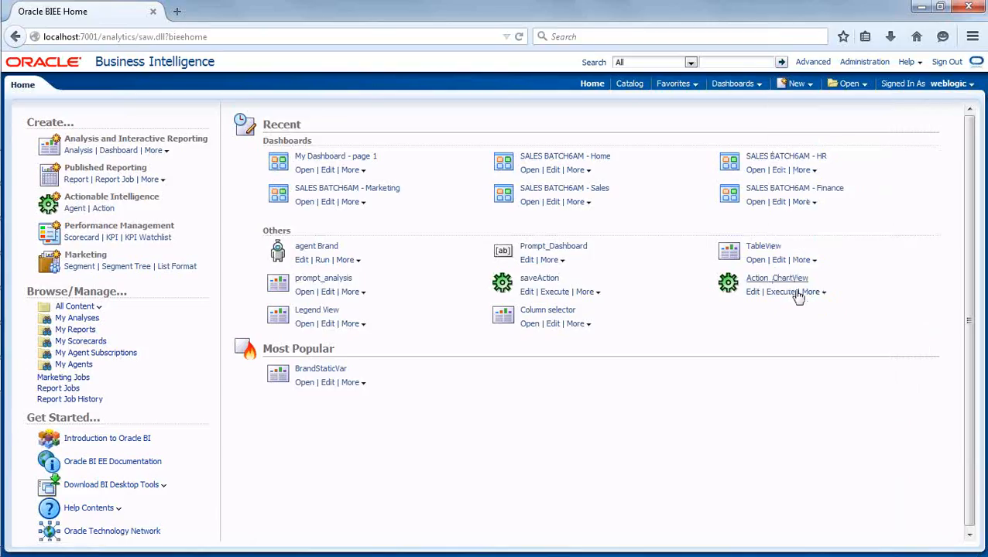
left_click(796, 85)
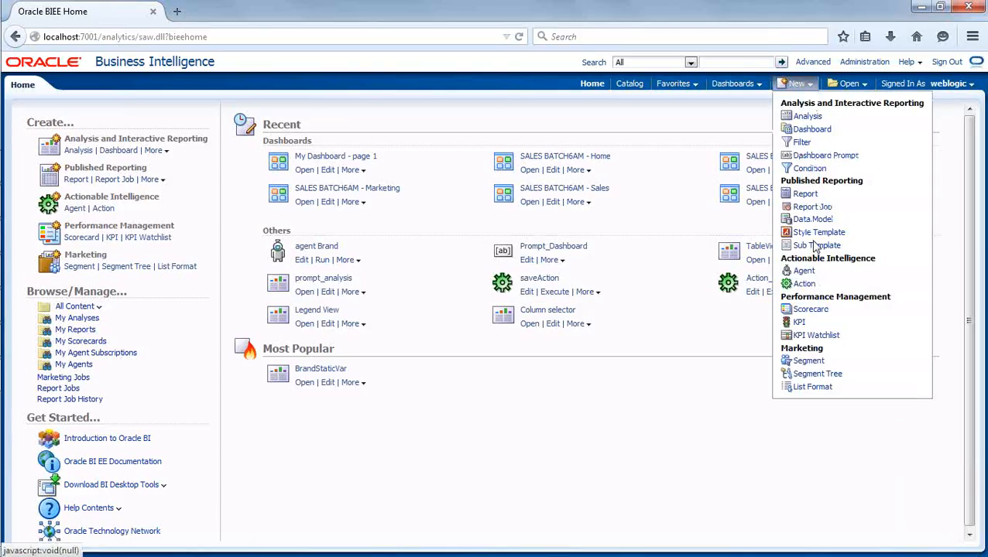
left_click(629, 85)
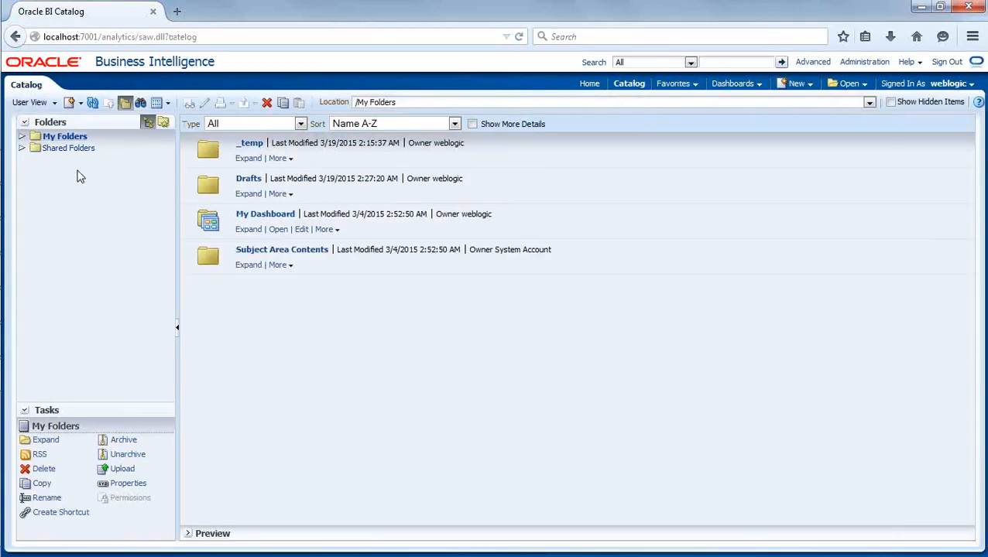
Browse the 7AM folder under Shared Folders in the catalog, then return Home
left_click(64, 149)
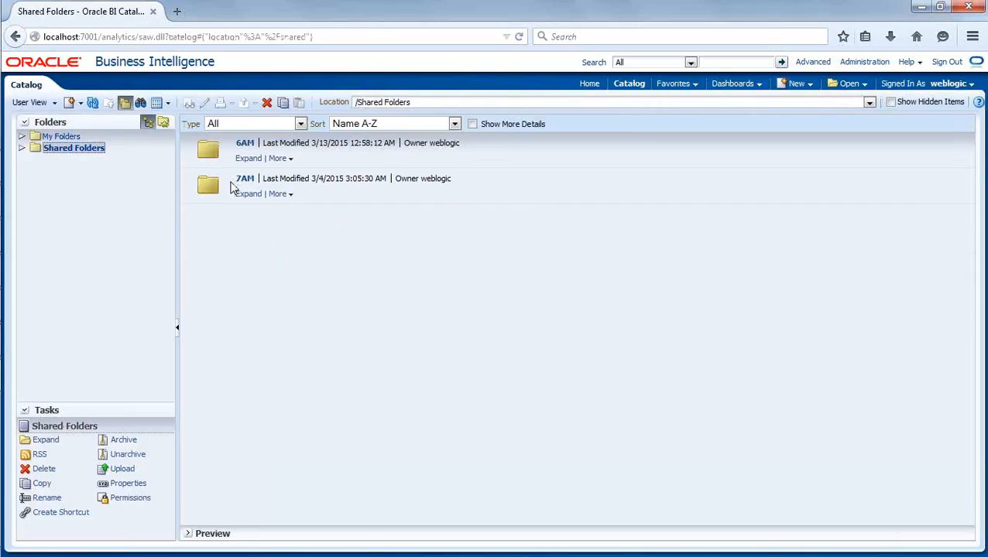
left_click(231, 186)
scroll(530, 237, "down", 3)
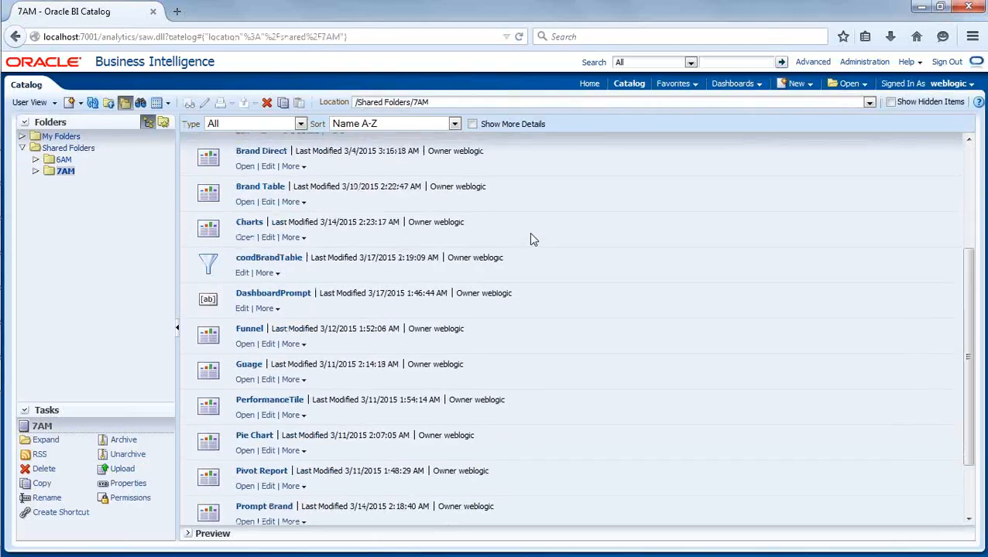
scroll(531, 240, "up", 3)
left_click(590, 85)
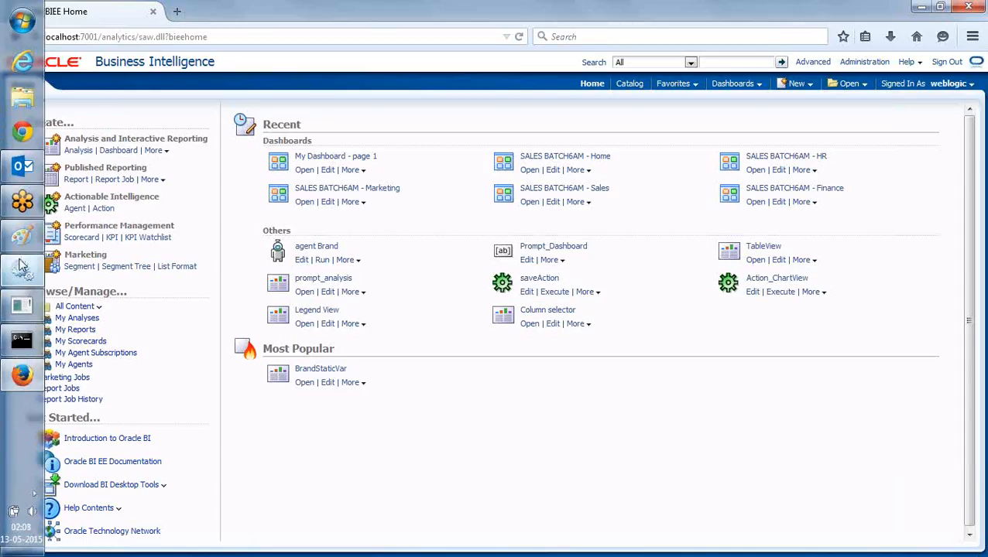
left_click(23, 237)
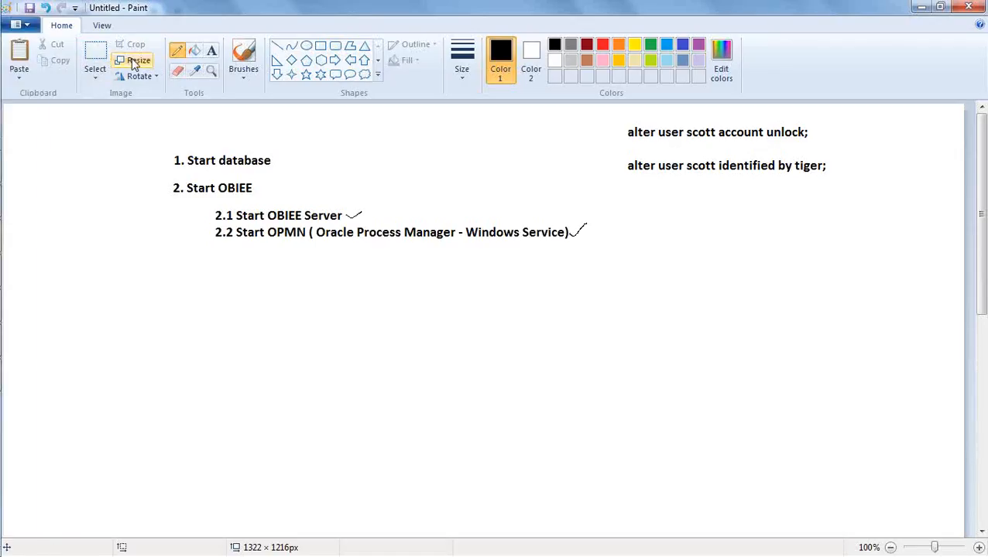
left_click(211, 51)
mouse_move(177, 278)
left_mouse_down()
mouse_move(450, 373)
mouse_move(617, 380)
left_mouse_up()
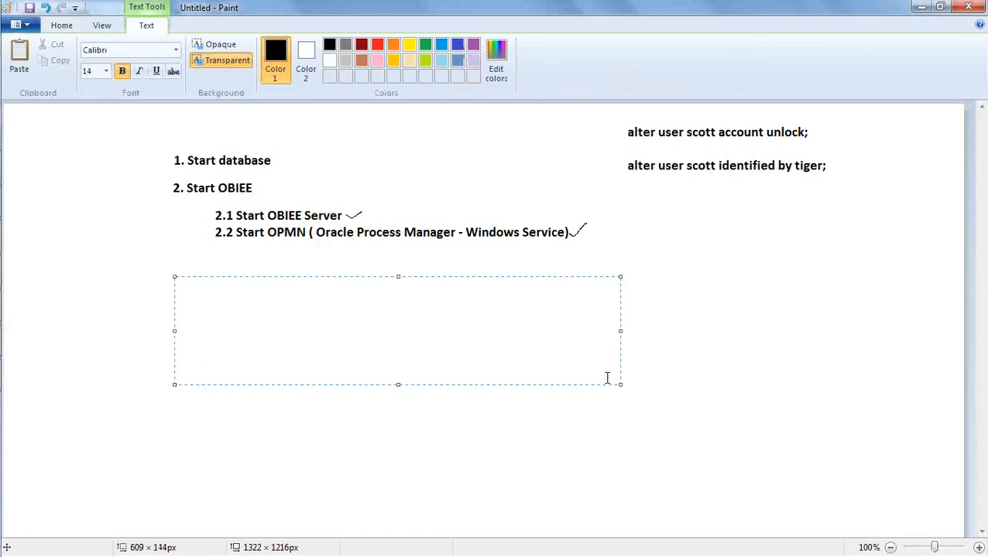
type("3. OBIEE anal")
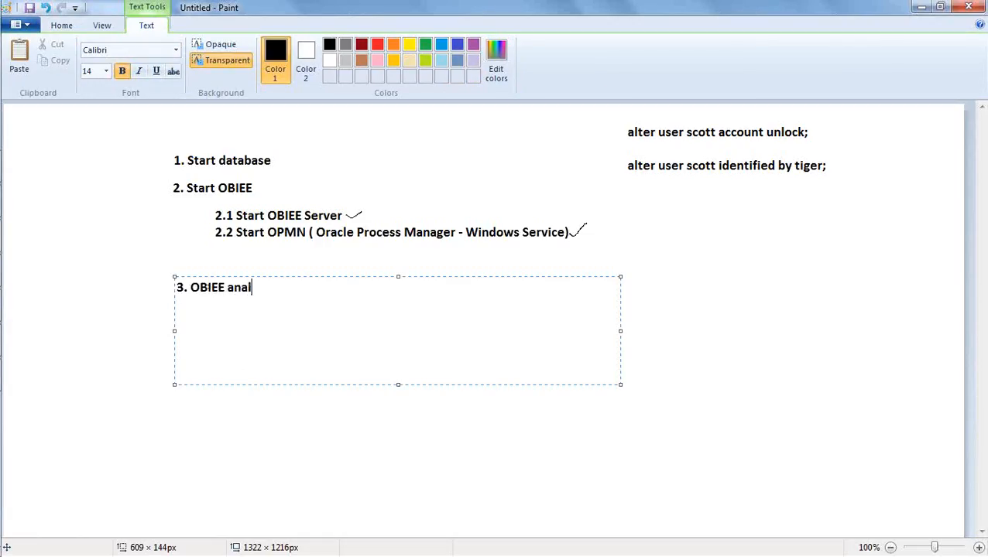
type("ytics login")
key("Return")
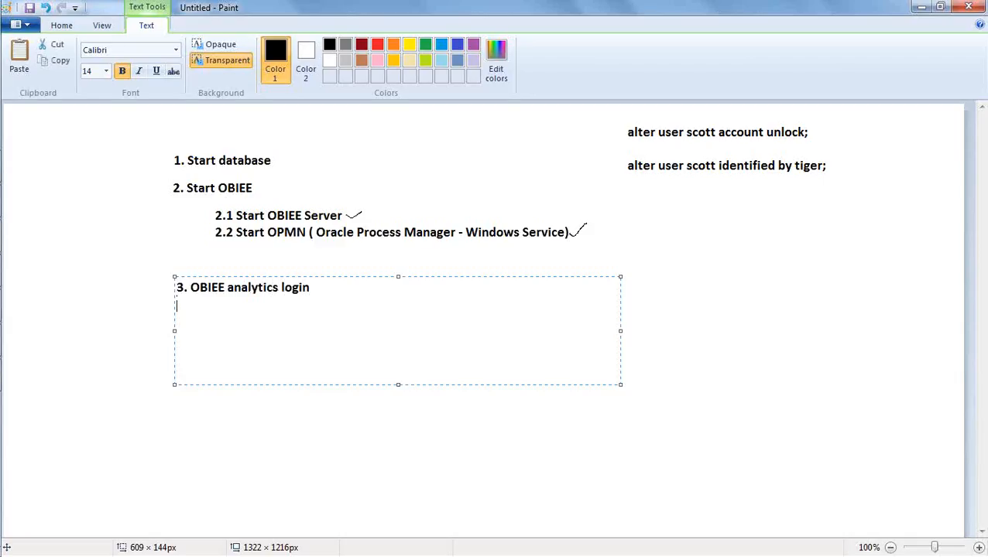
type("http://localhost")
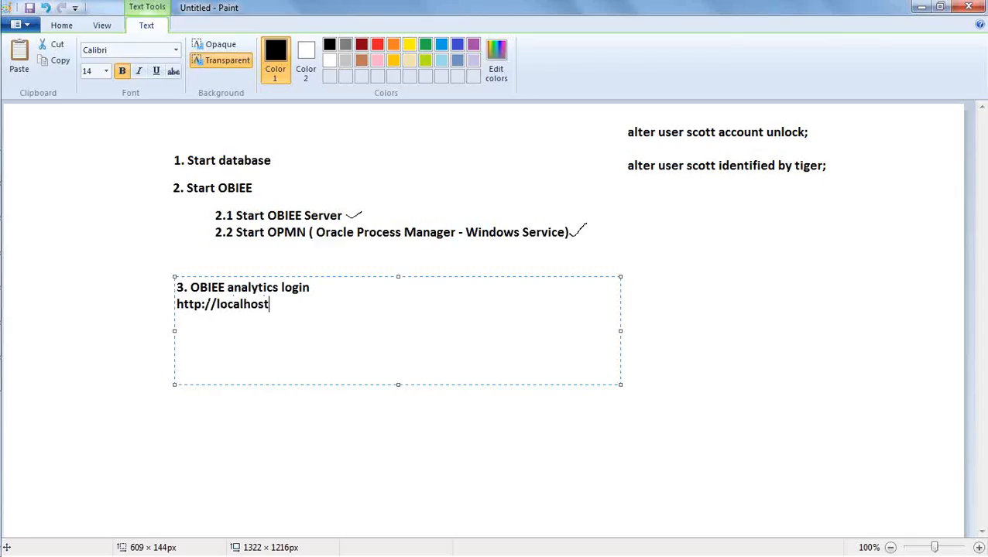
type(":7001/analytics")
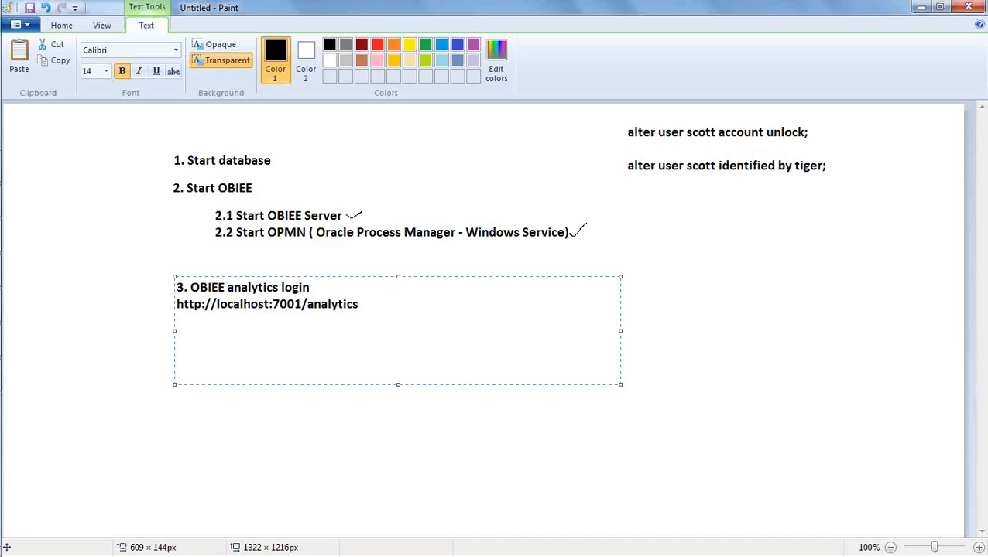
type("user- weblogic")
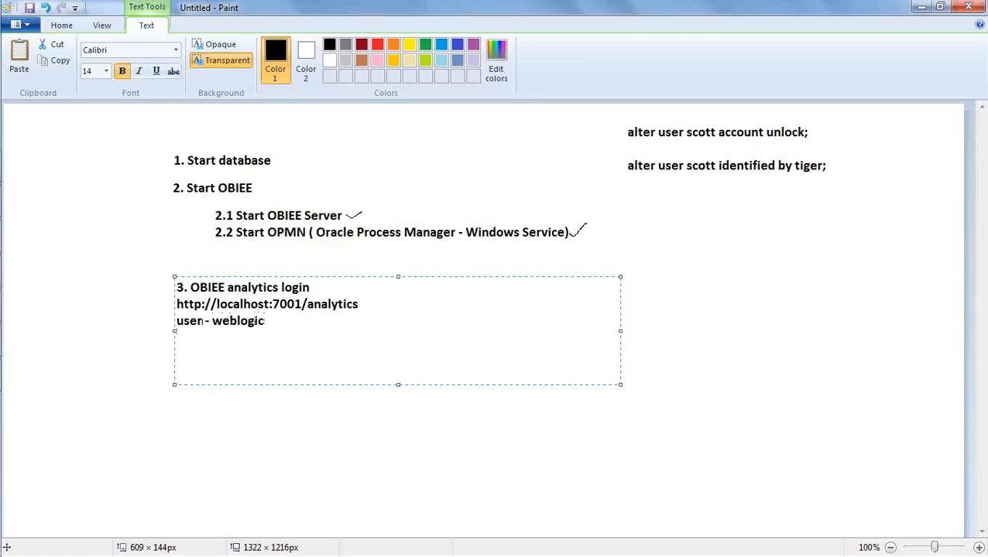
key("Return")
type("pwd - welcome1")
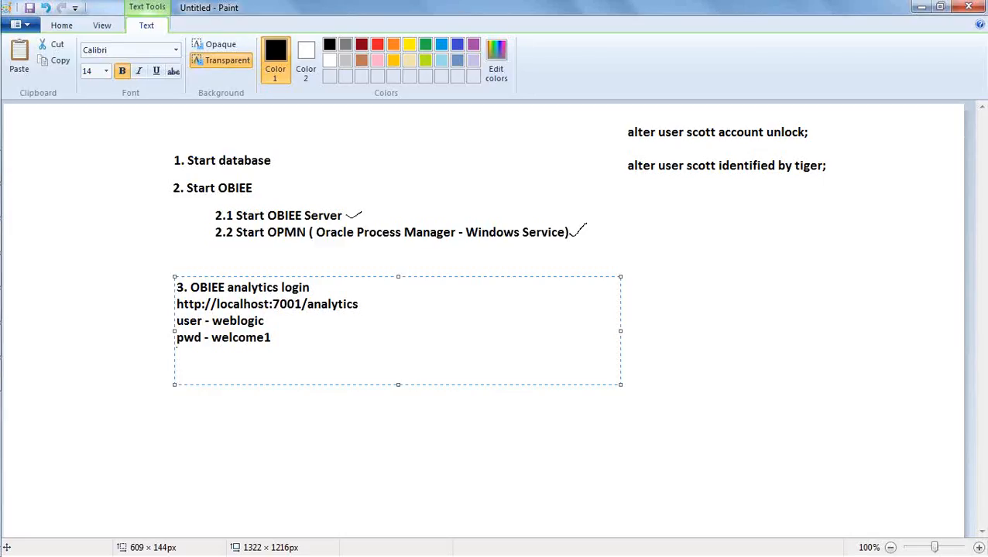
key("Return")
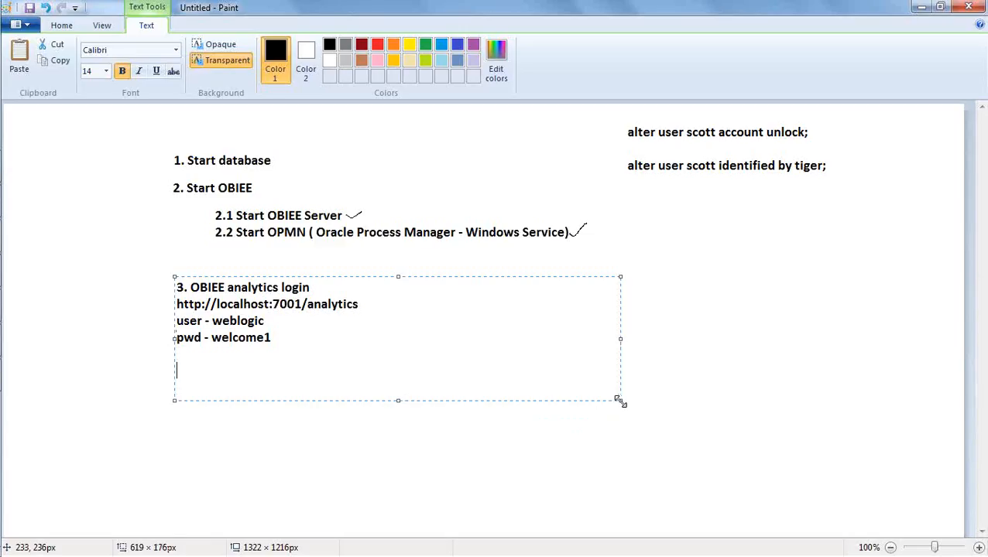
left_click_drag(617, 400, 647, 432)
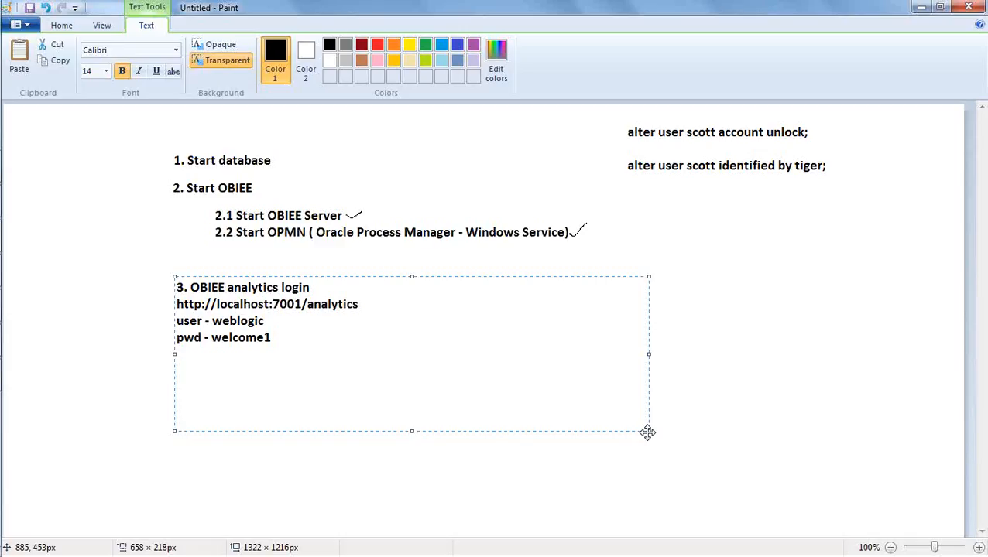
type("4. Oracle Enterp")
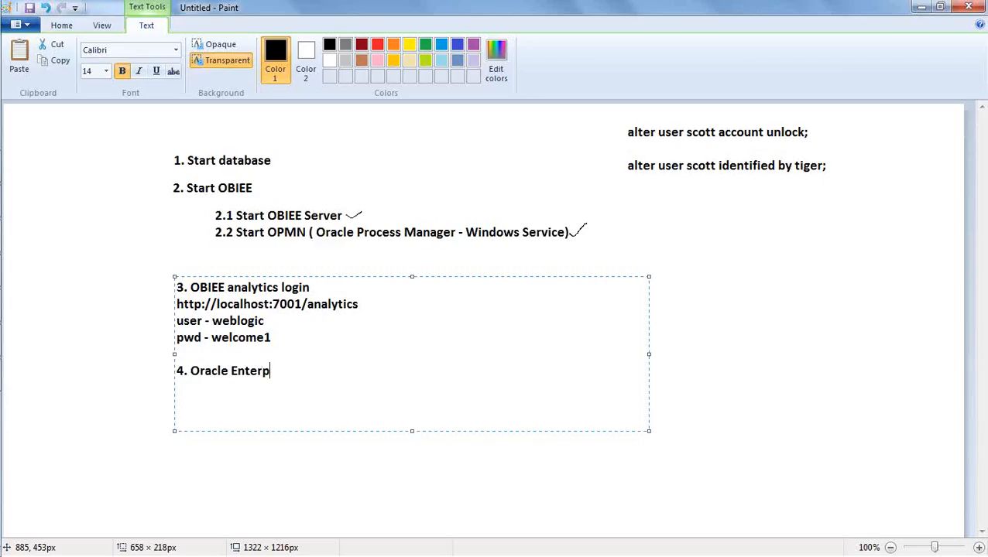
type("rise Manage")
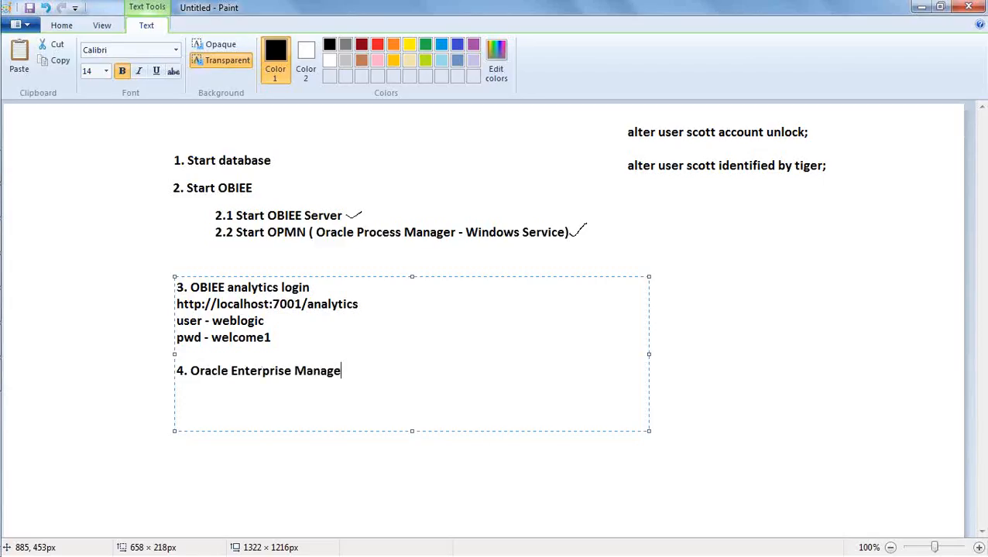
type("r ( Manage ")
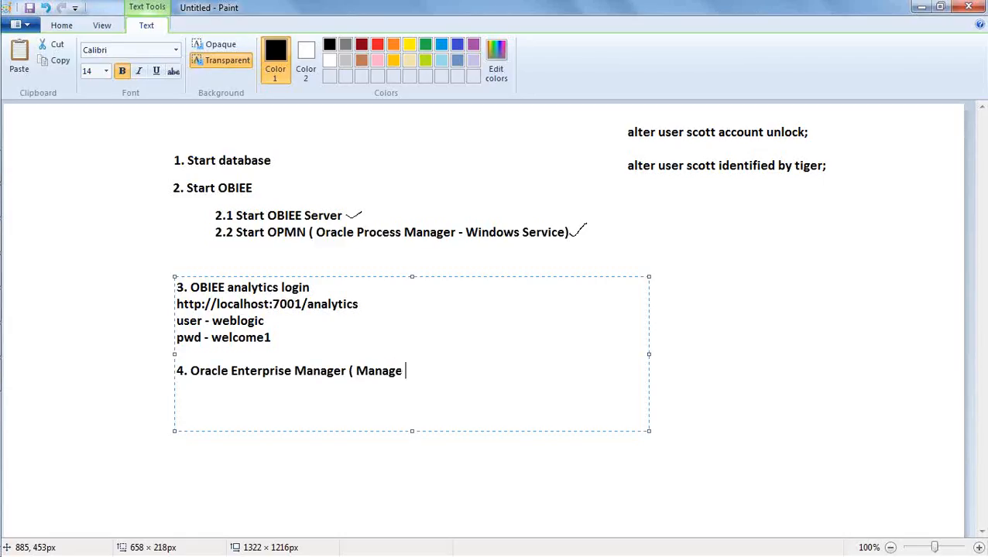
type("OBIEE,, Deplo")
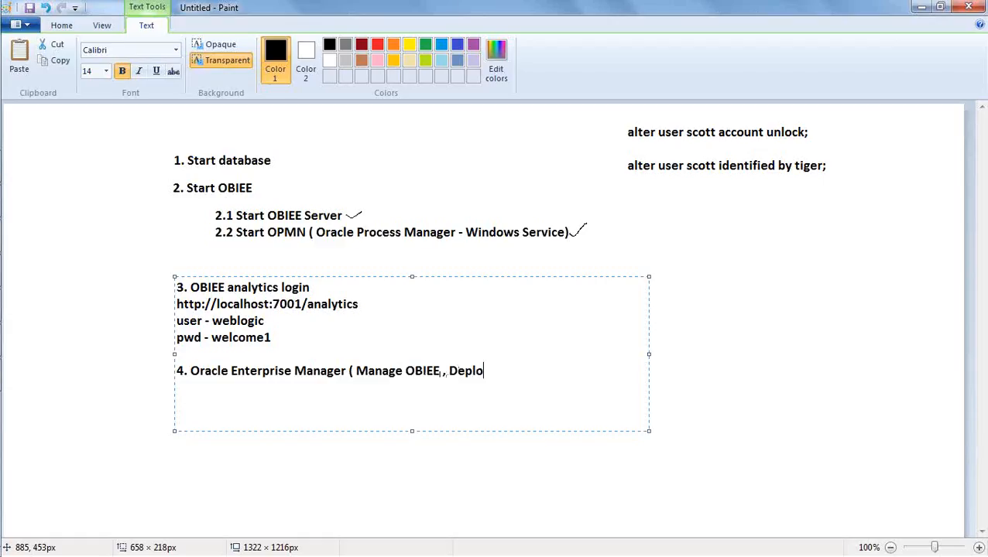
type("y repository")
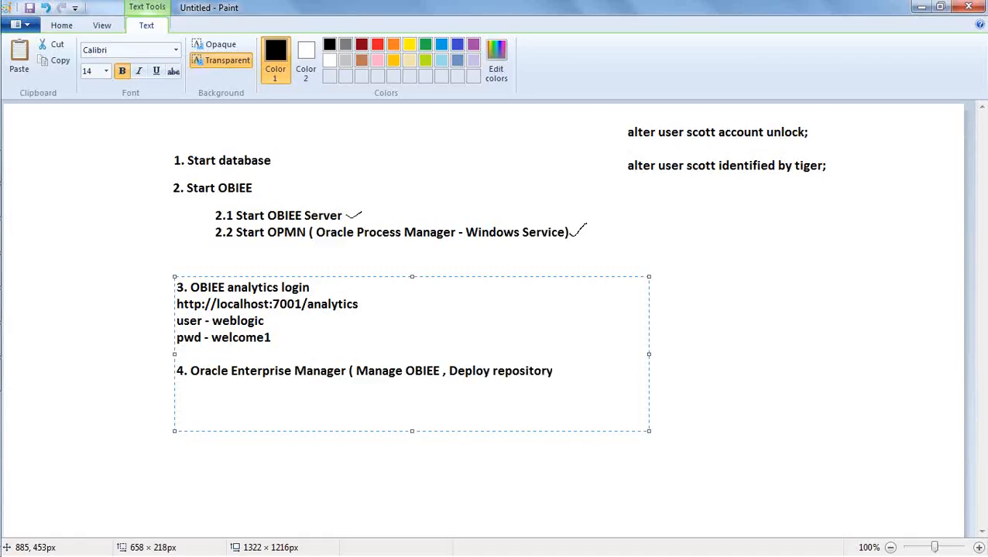
type(", confifurat")
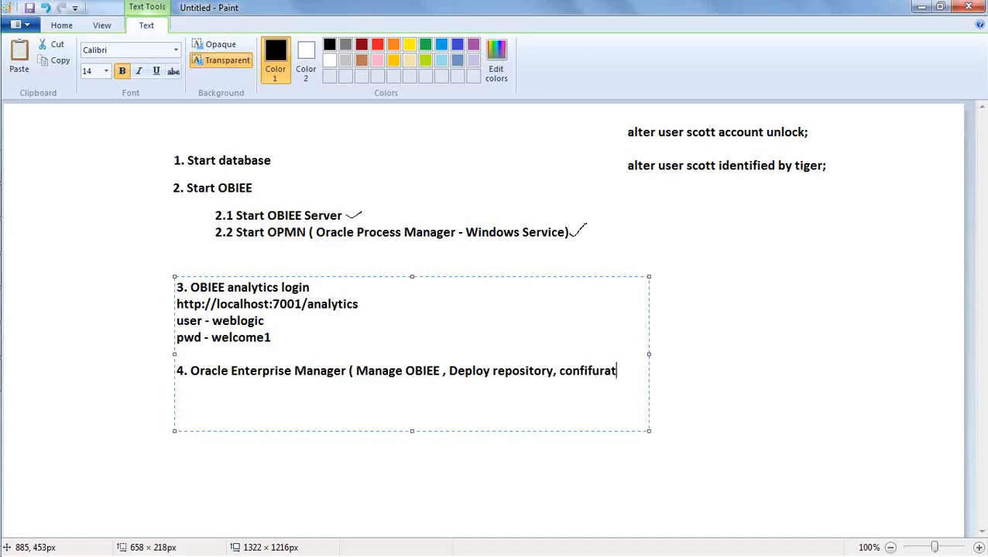
type("ions)")
key("Return")
type("http")
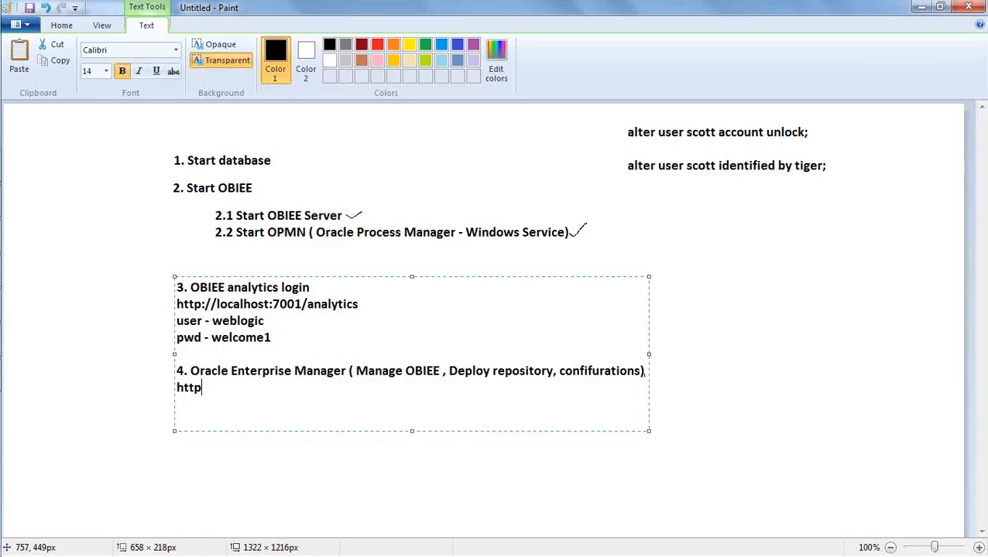
type("://localhost:7001/")
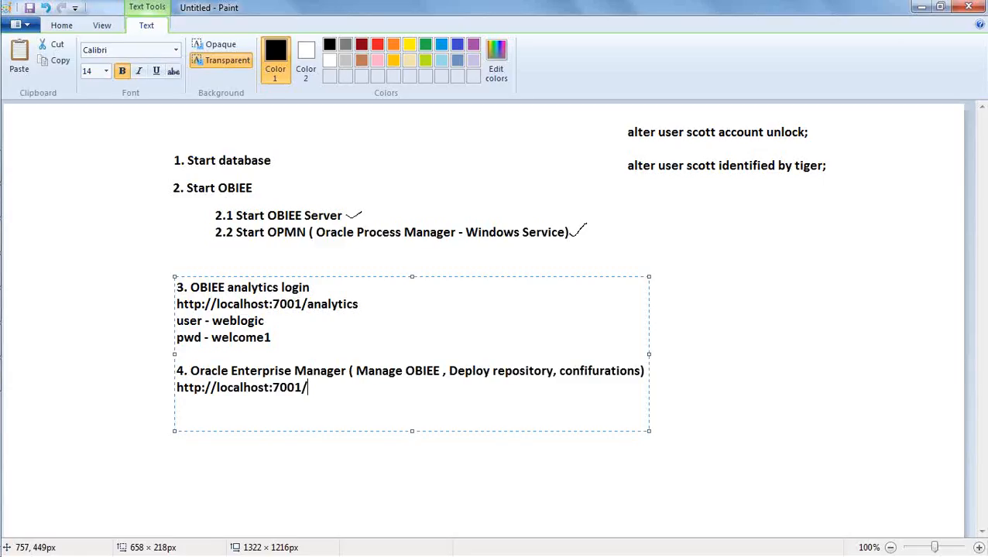
type("em")
key("Return")
Copy item 3's user and password lines under the em address and apply the text
left_click_drag(275, 338, 174, 323)
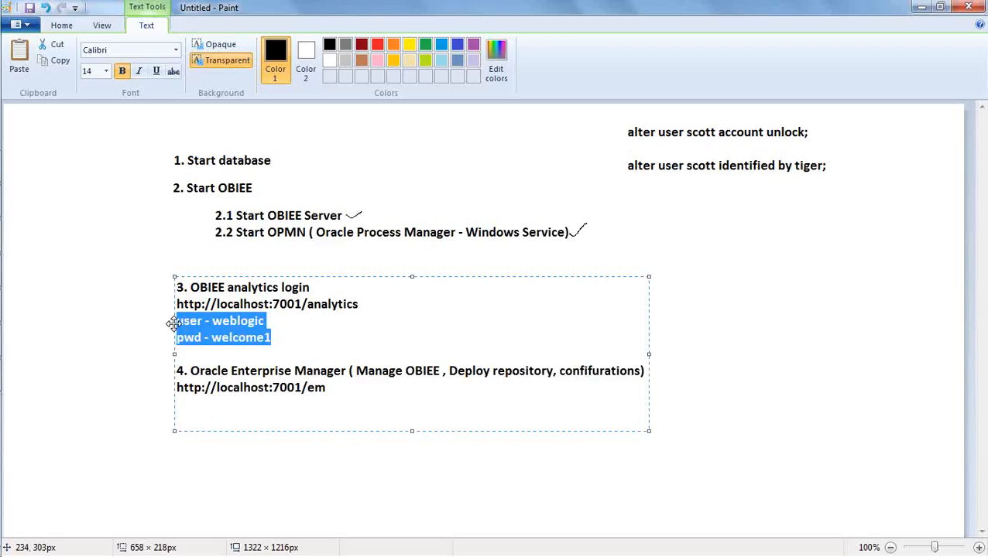
key("ctrl+c")
left_click(216, 405)
key("ctrl+v")
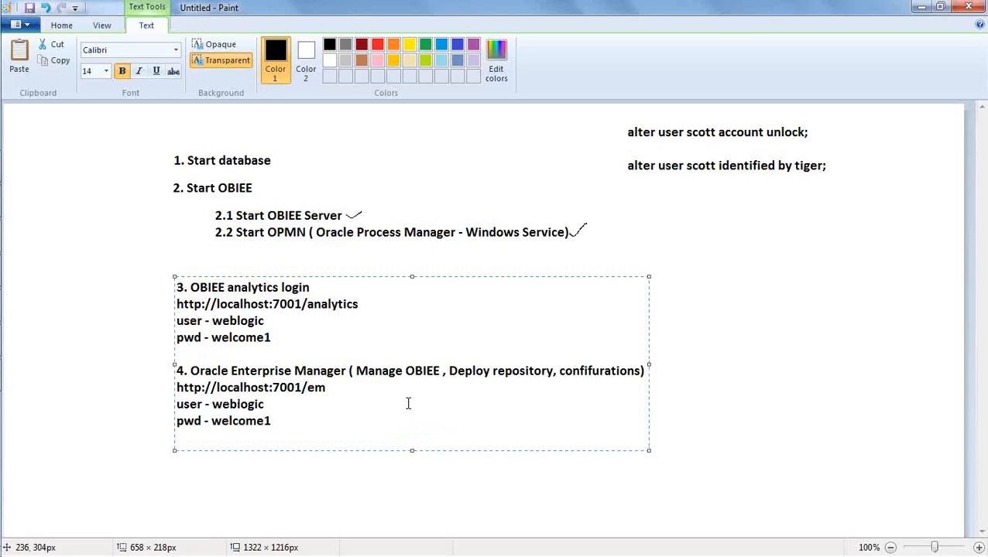
left_click(730, 357)
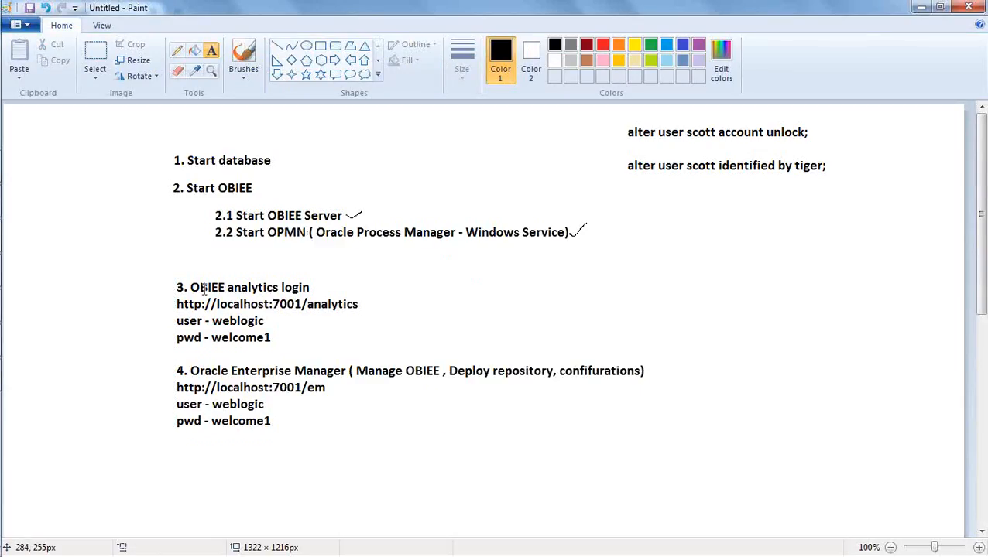
Pencil-underline http:, localhost and :7001 in the analytics address
left_click(177, 51)
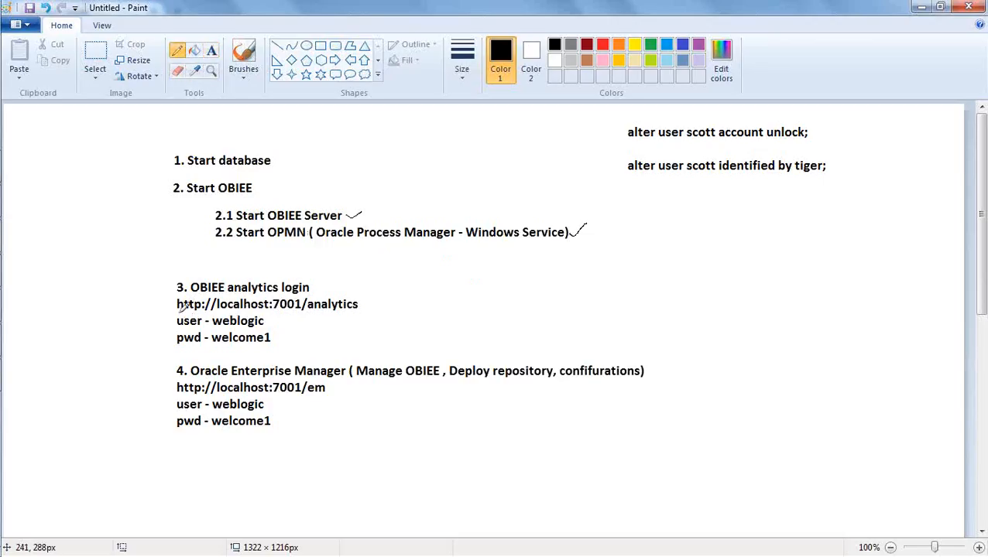
left_click_drag(178, 310, 209, 308)
left_click_drag(223, 311, 260, 313)
left_click_drag(225, 310, 252, 310)
left_click_drag(277, 310, 294, 315)
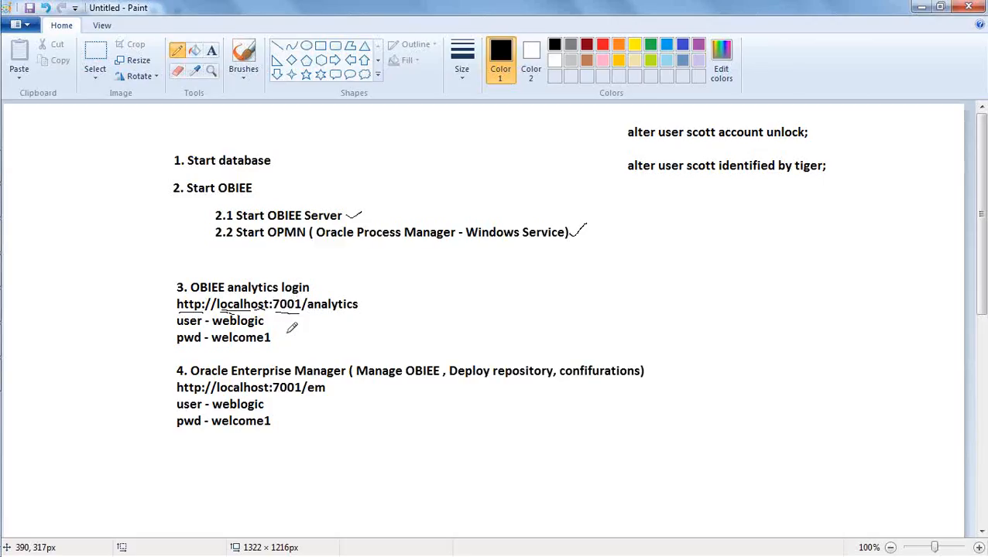
Underline the slash and 'analytics', redoing the uneven stroke, then localhost in the em address
left_click_drag(299, 313, 307, 303)
left_click_drag(314, 310, 366, 314)
key("ctrl+z")
left_click_drag(311, 311, 358, 312)
left_click_drag(221, 393, 325, 395)
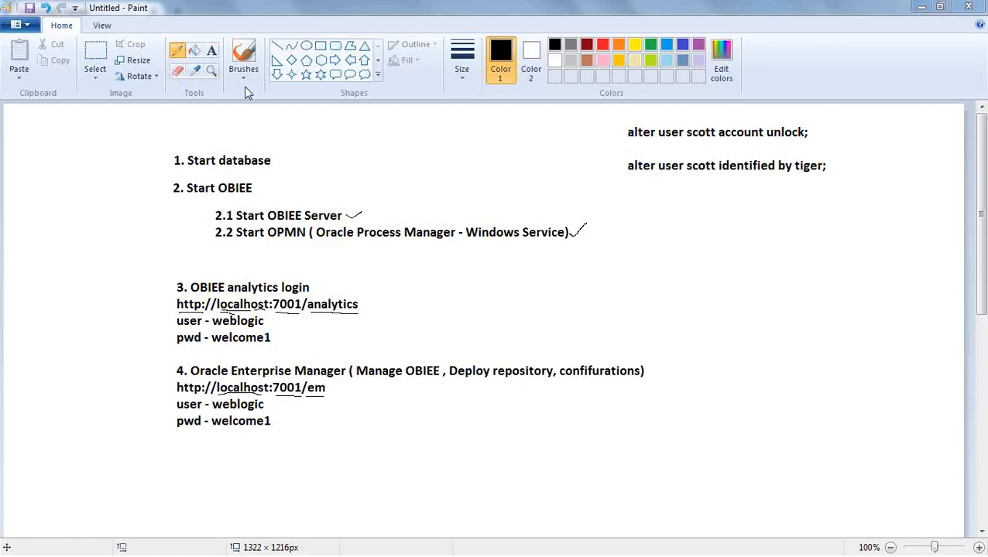
left_click(210, 52)
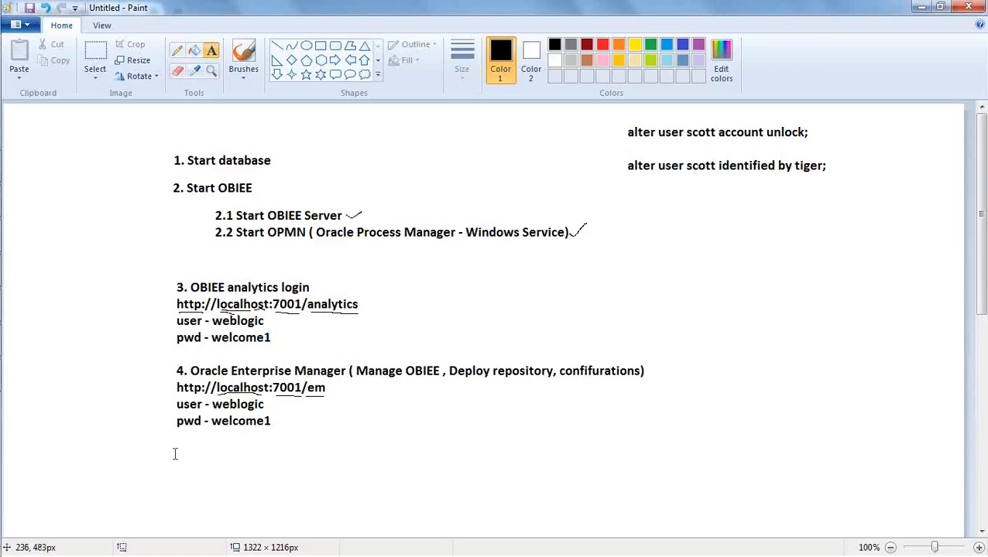
left_click_drag(176, 451, 475, 524)
type("htt")
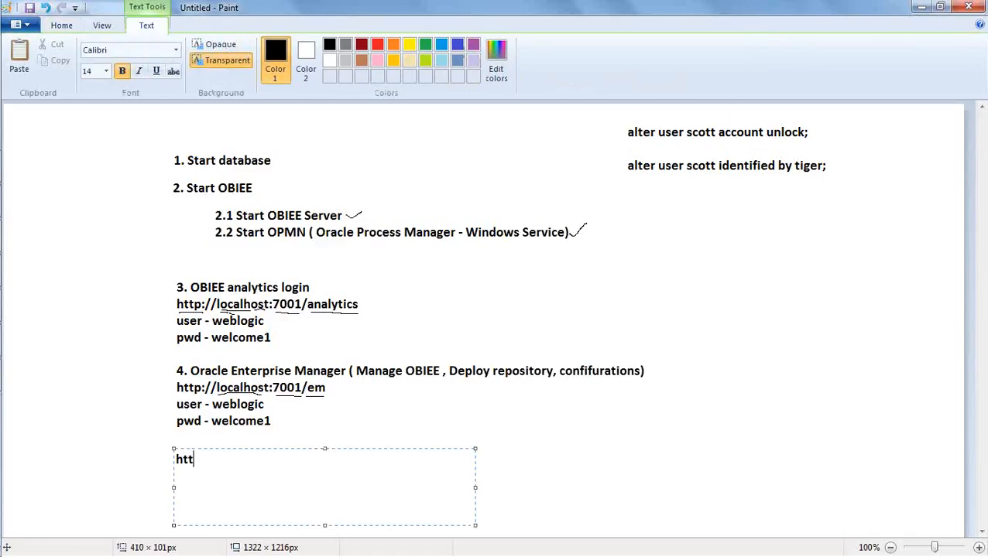
type("p://localhost:")
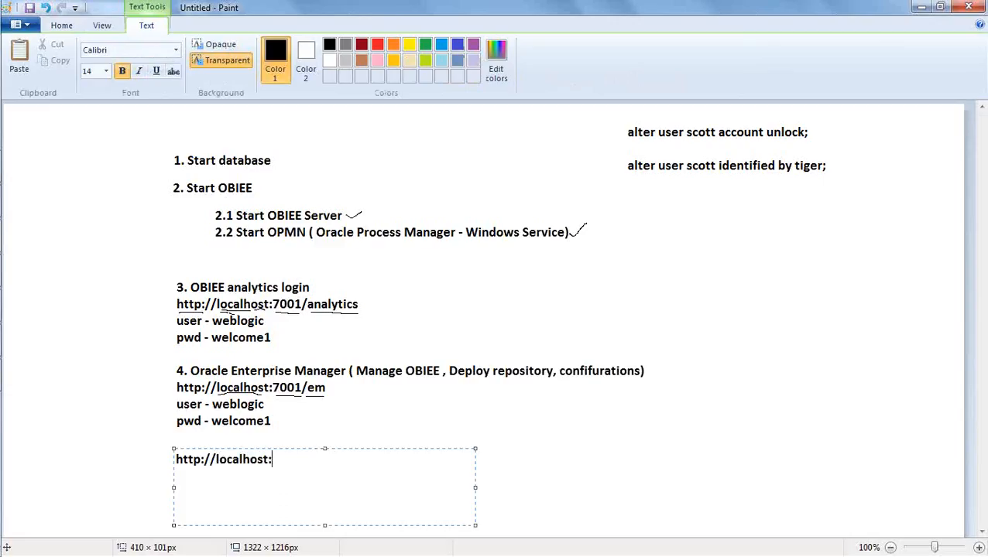
type("7001/console")
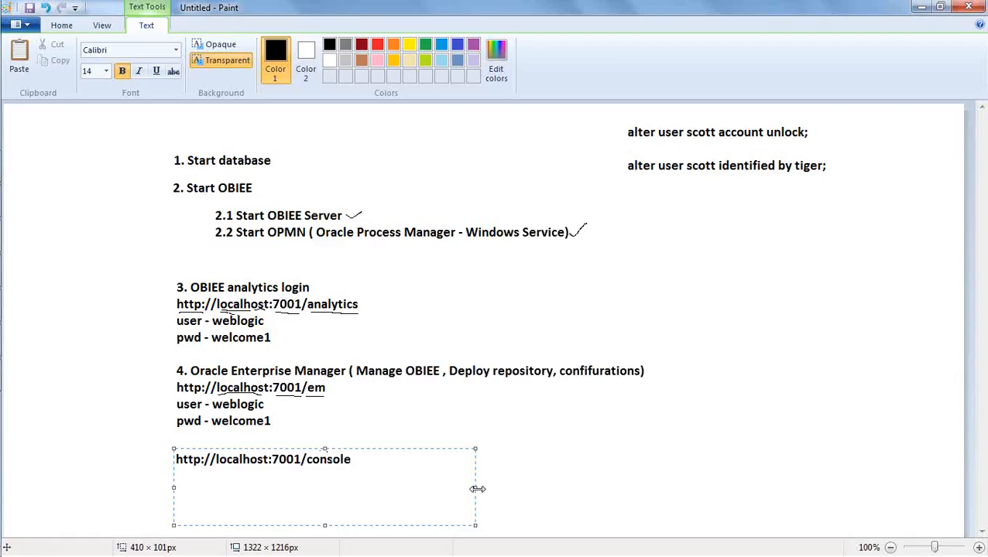
left_click_drag(476, 485, 577, 472)
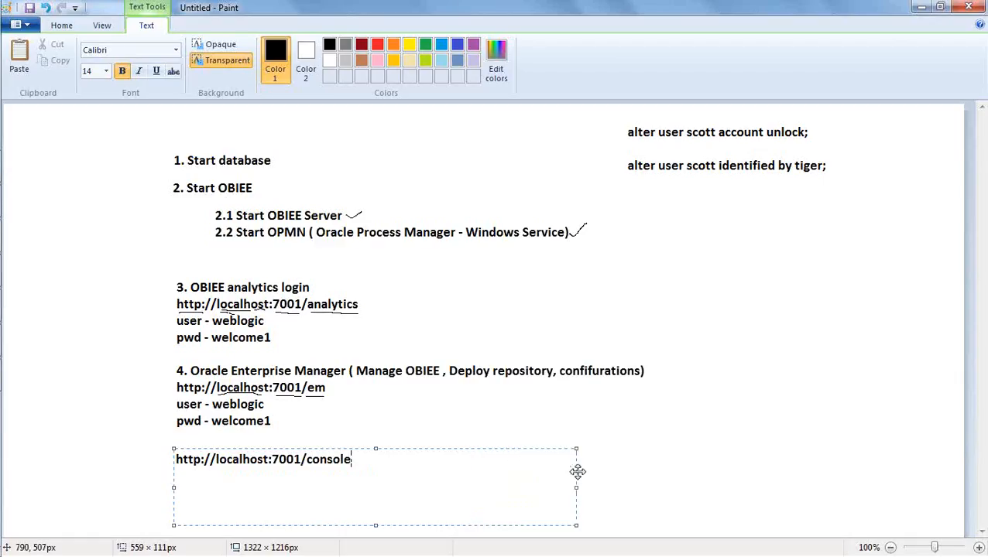
left_click(641, 487)
Type the label '(Weblogic Administration Console)' beside it and size its box to one line
left_click(361, 451)
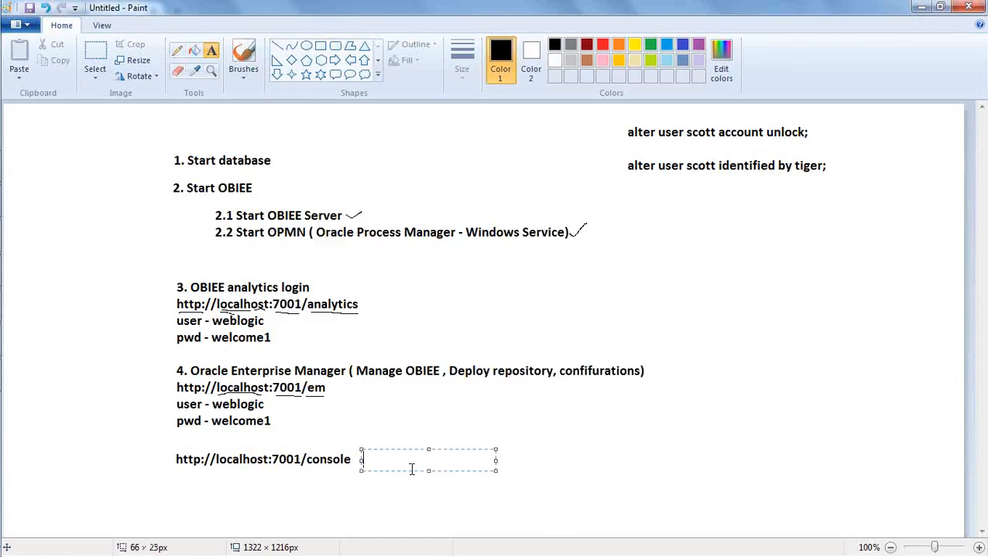
type("(Web")
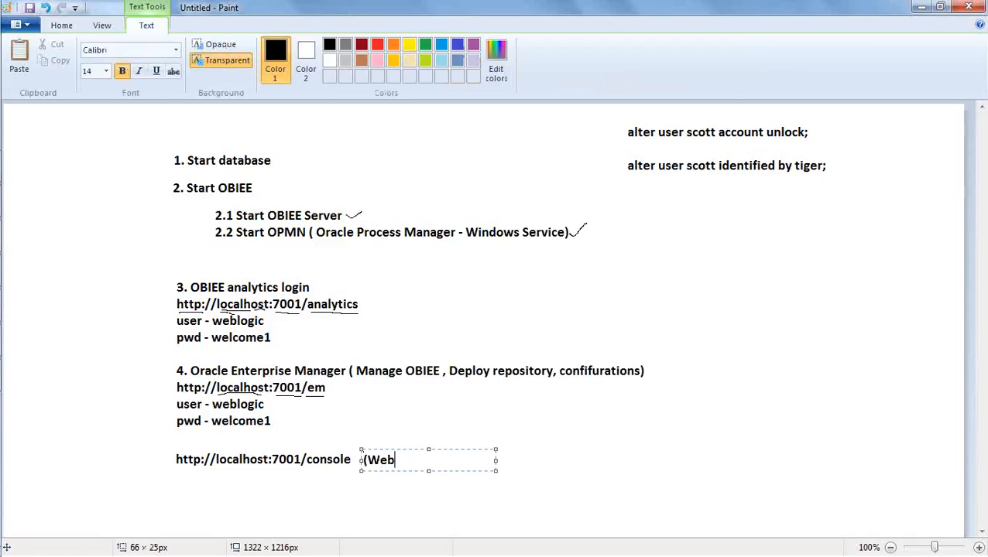
type("logic Admi")
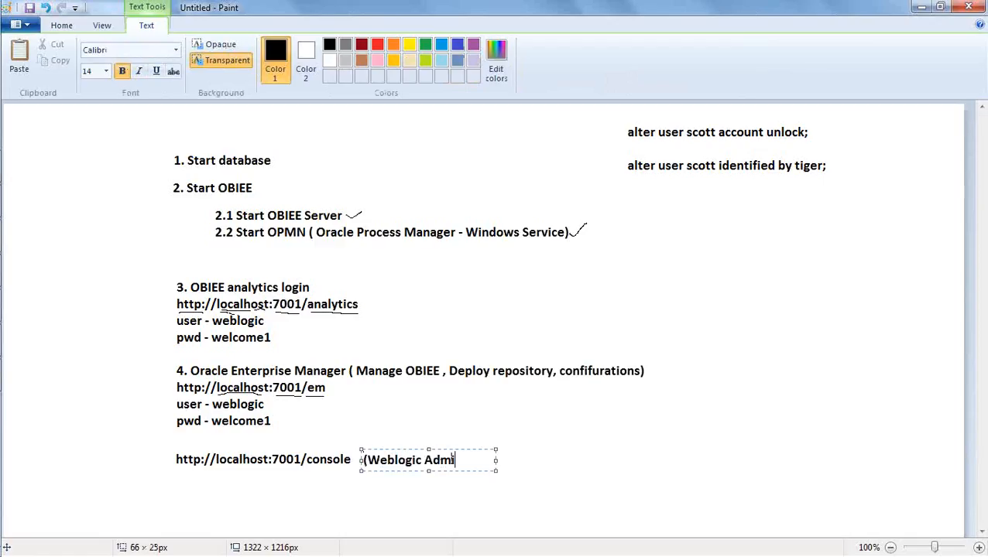
type("nistration")
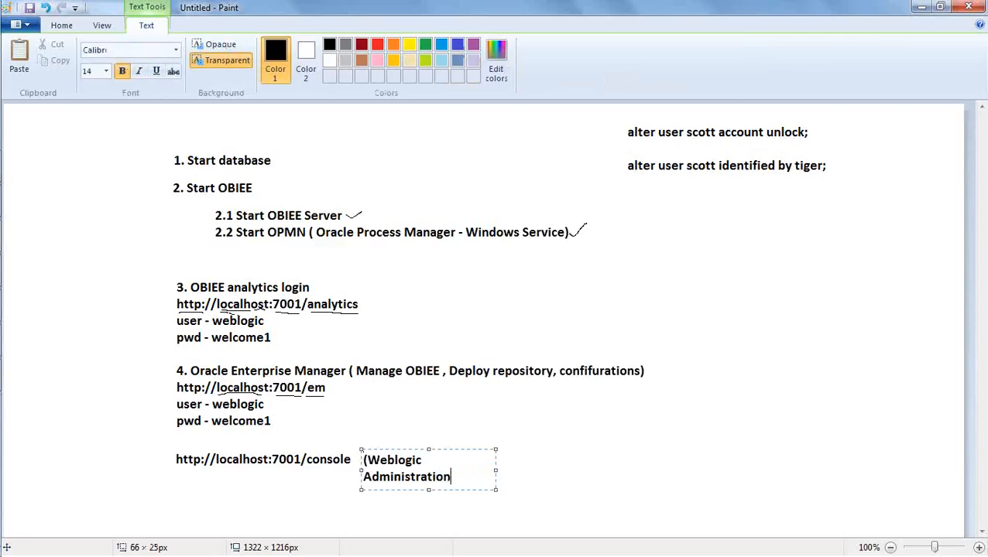
type(" Console")
type(")")
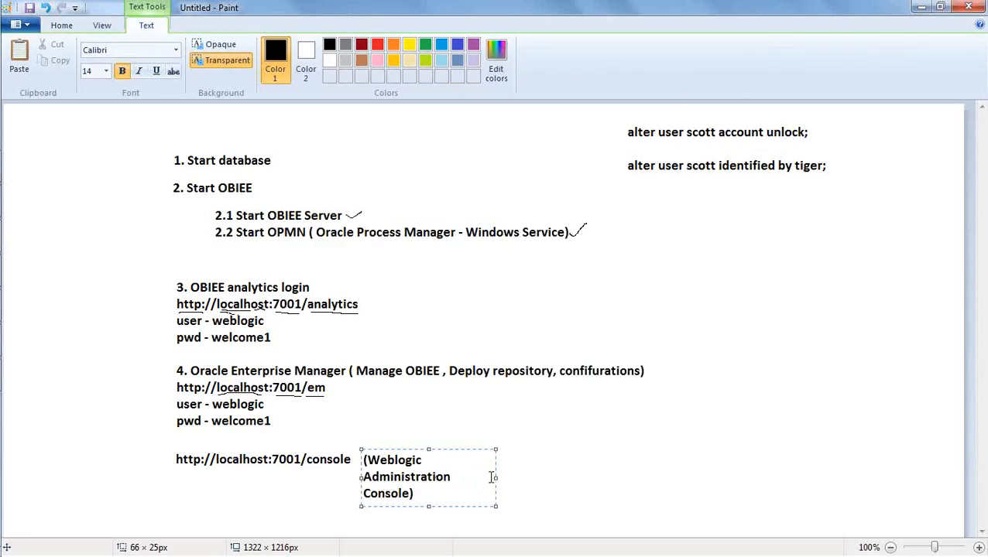
left_click_drag(496, 476, 681, 468)
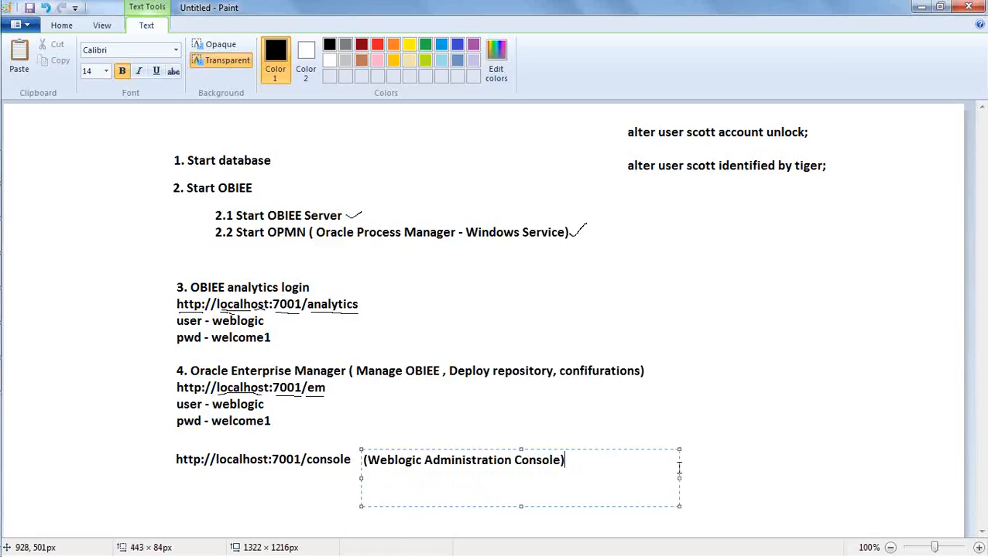
left_click_drag(521, 506, 518, 471)
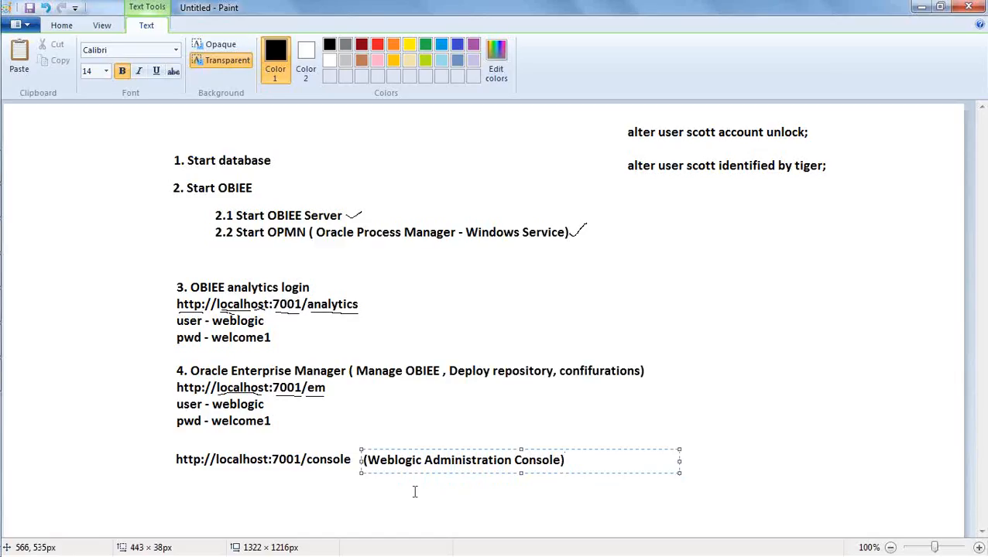
Commit the (Weblogic Administration Console) label onto the canvas
left_click(273, 473)
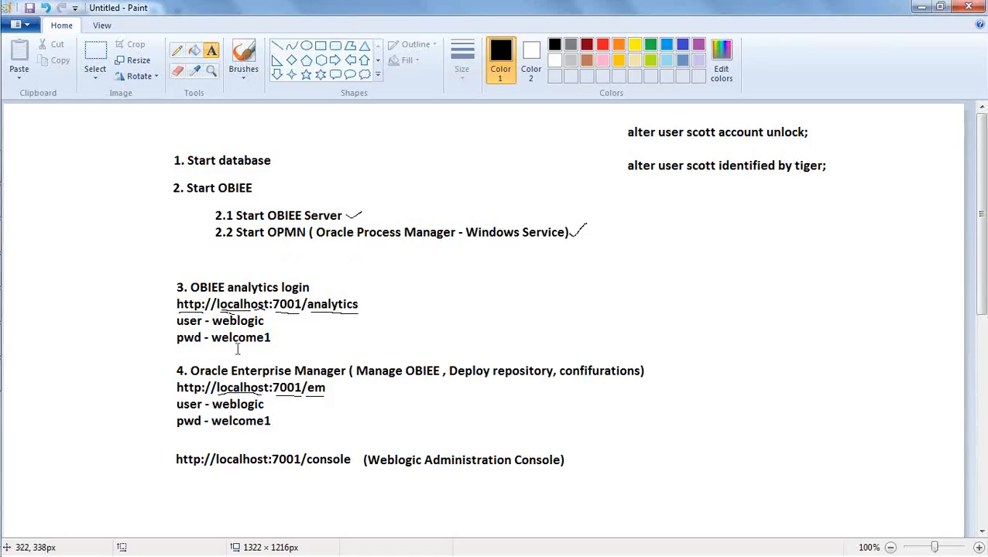
left_click(22, 376)
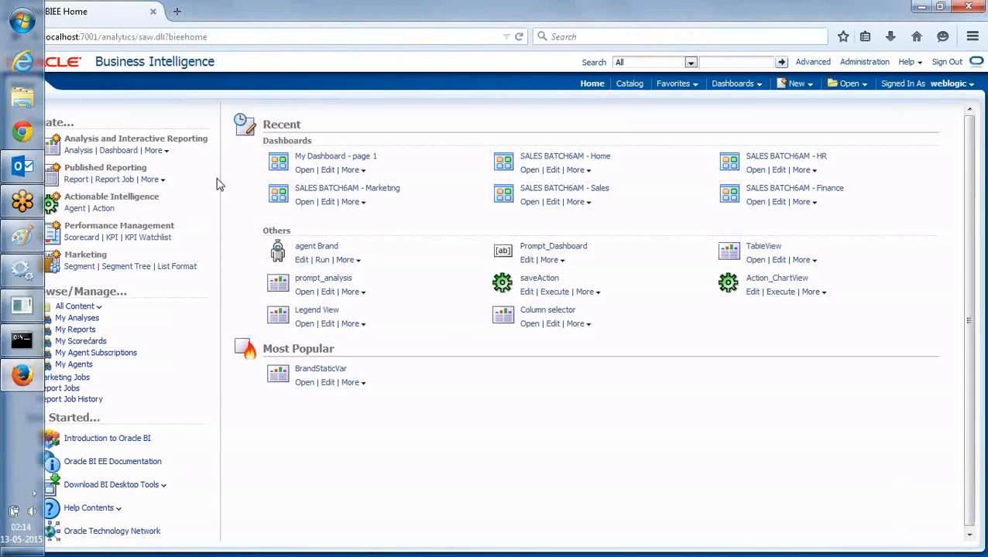
left_click(177, 11)
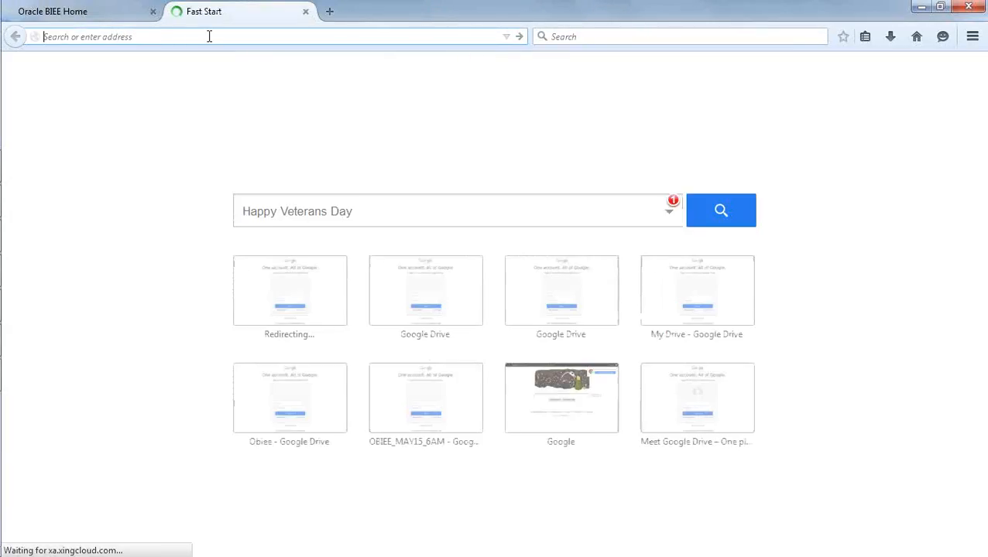
type("http")
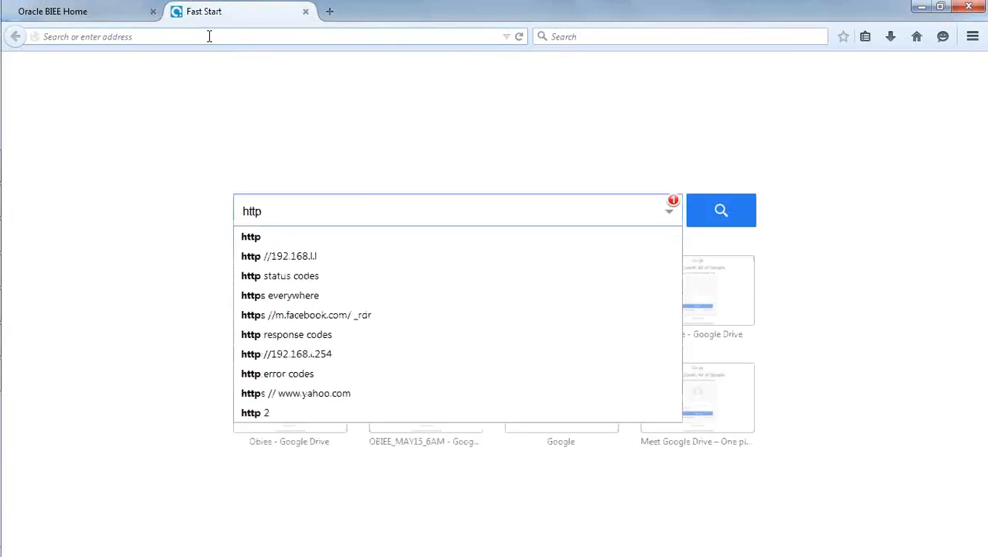
type("://")
left_click(206, 36)
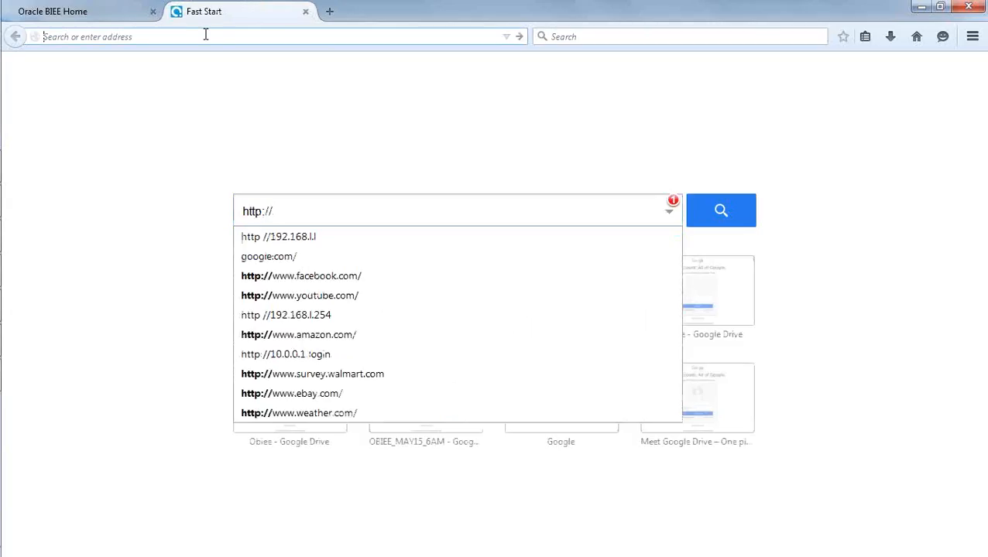
type("ht")
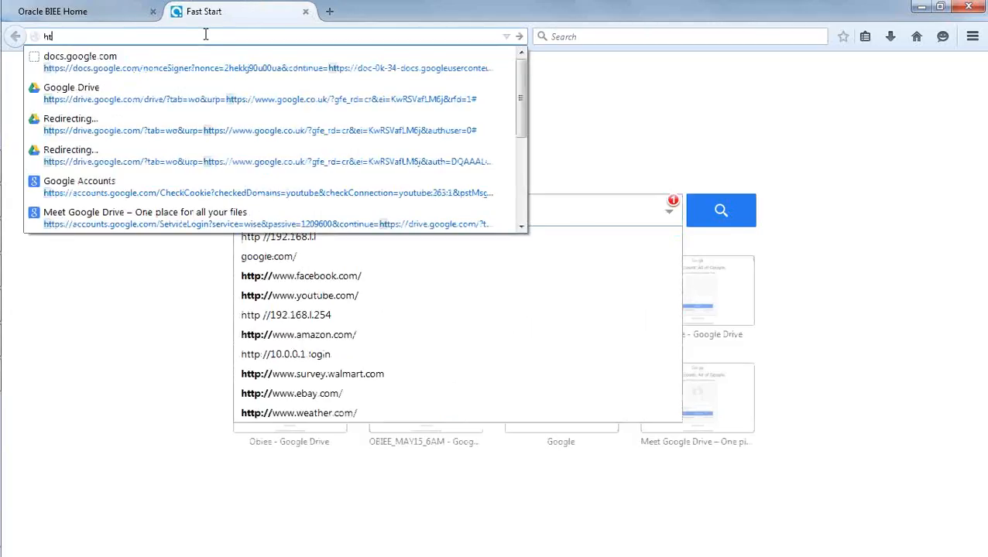
type("tp://")
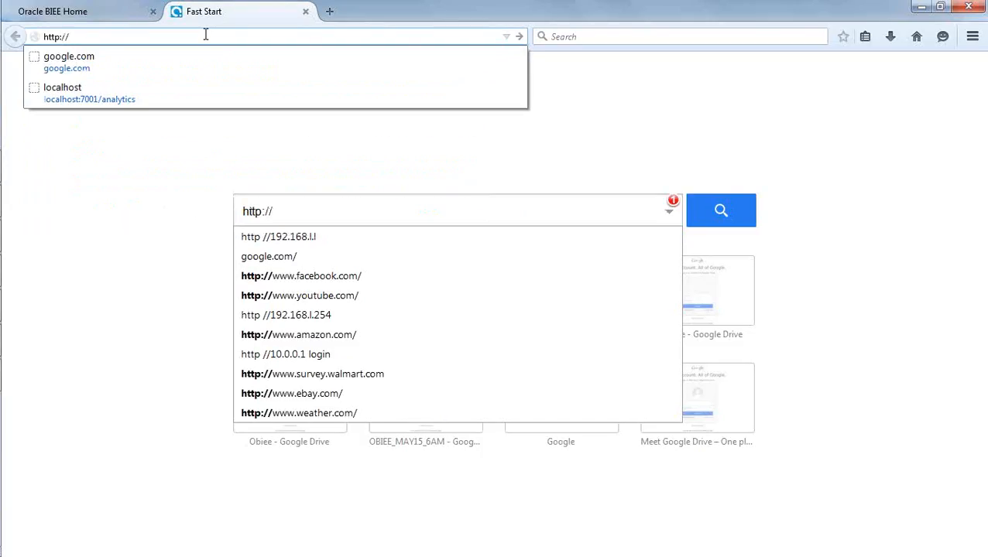
type("localhost")
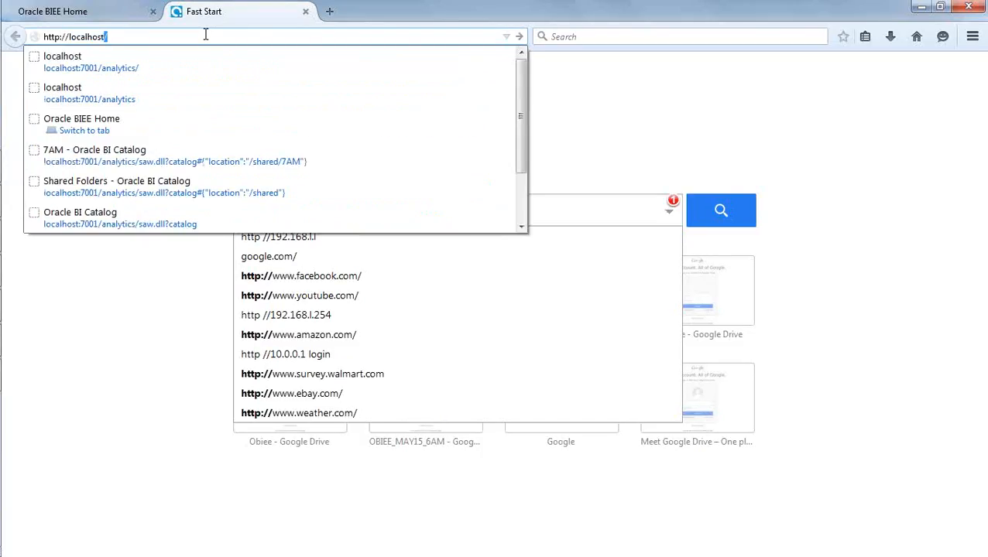
type(":7001/em")
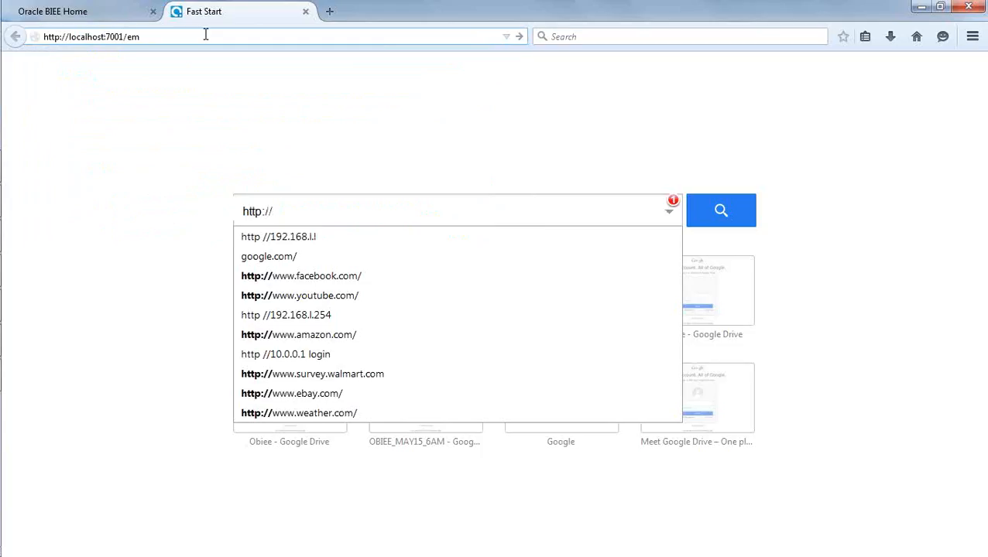
key("Return")
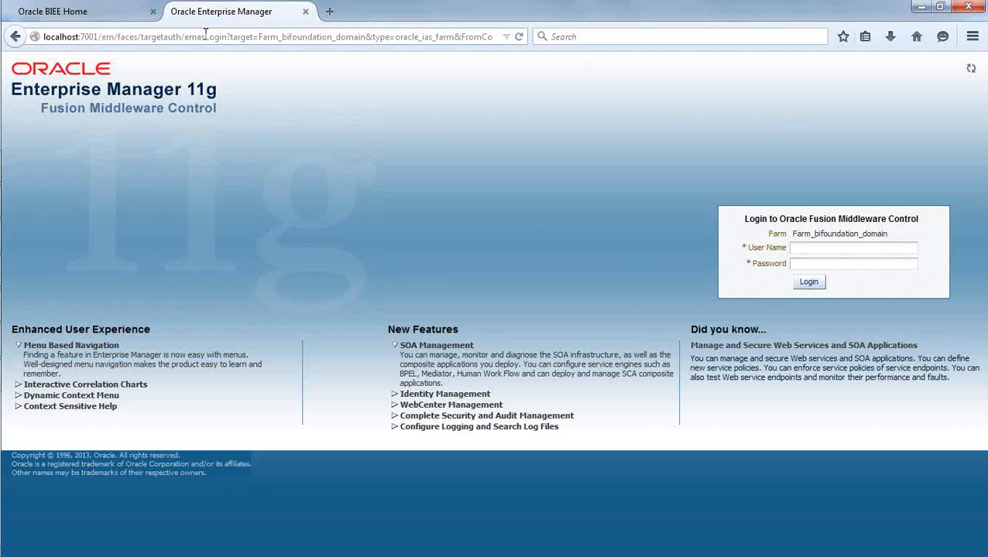
Log in to Fusion Middleware Control using the saved administrator user name and password
left_click(826, 248)
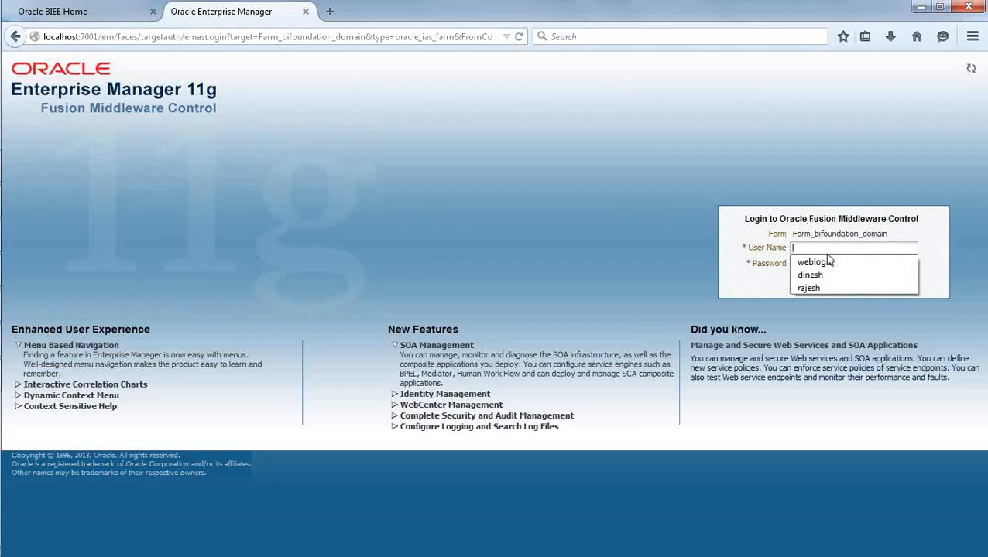
key("Down")
key("Return")
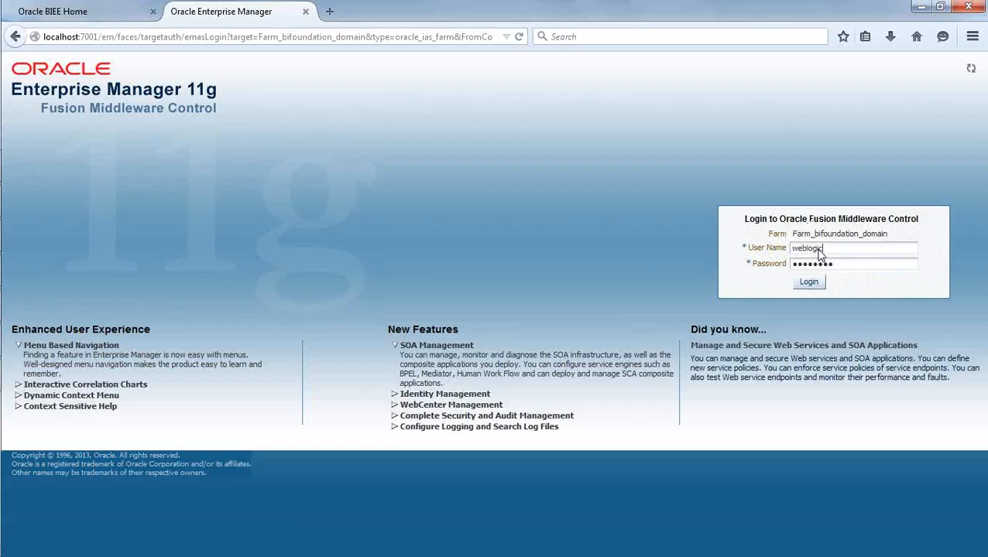
left_click(809, 283)
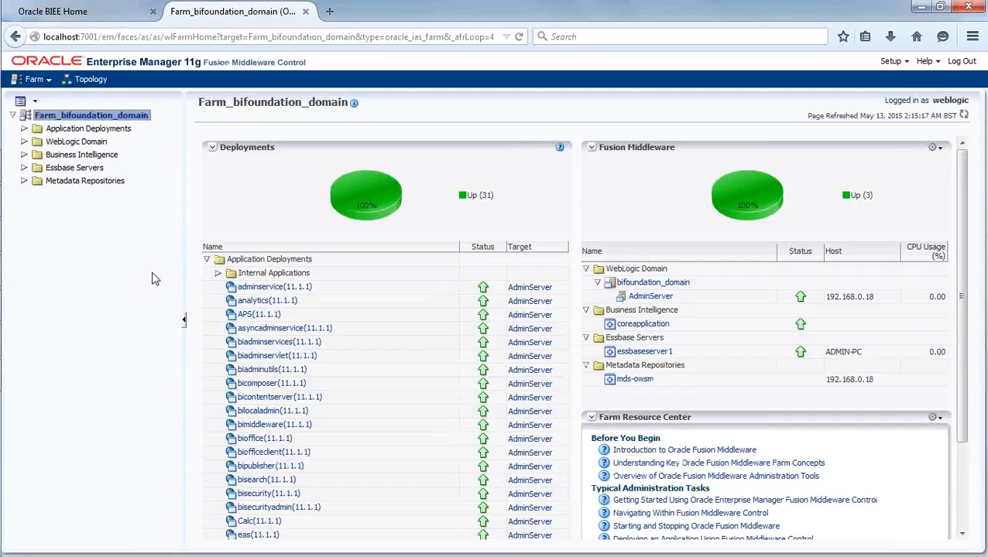
Open the coreapplication BI instance overview with all 6 components up, then switch to Windows Services
left_click(24, 154)
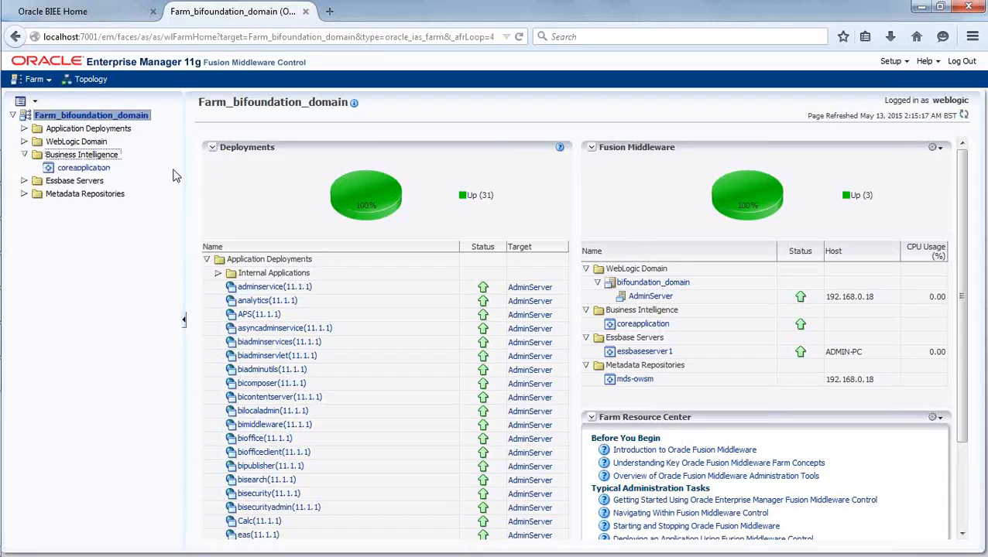
left_click(91, 168)
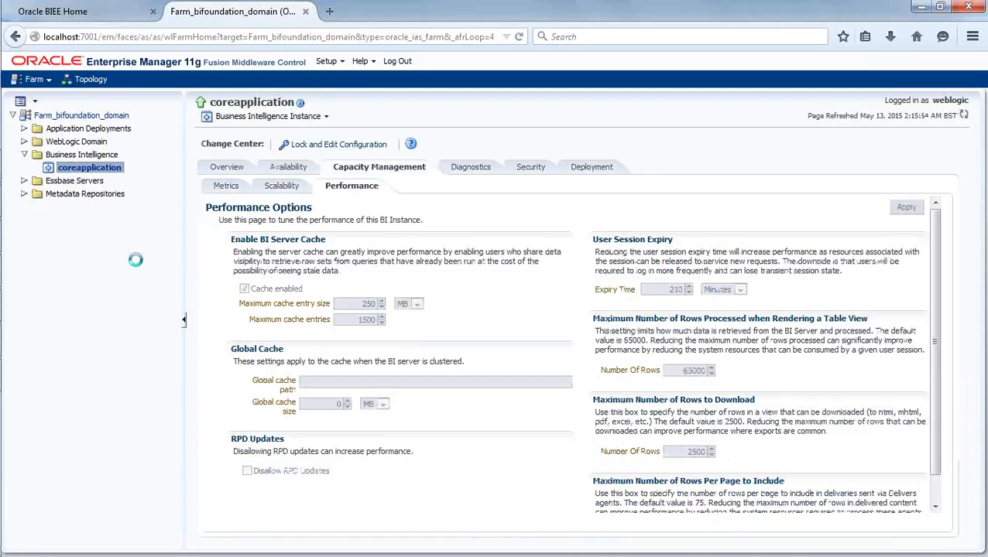
left_click(224, 167)
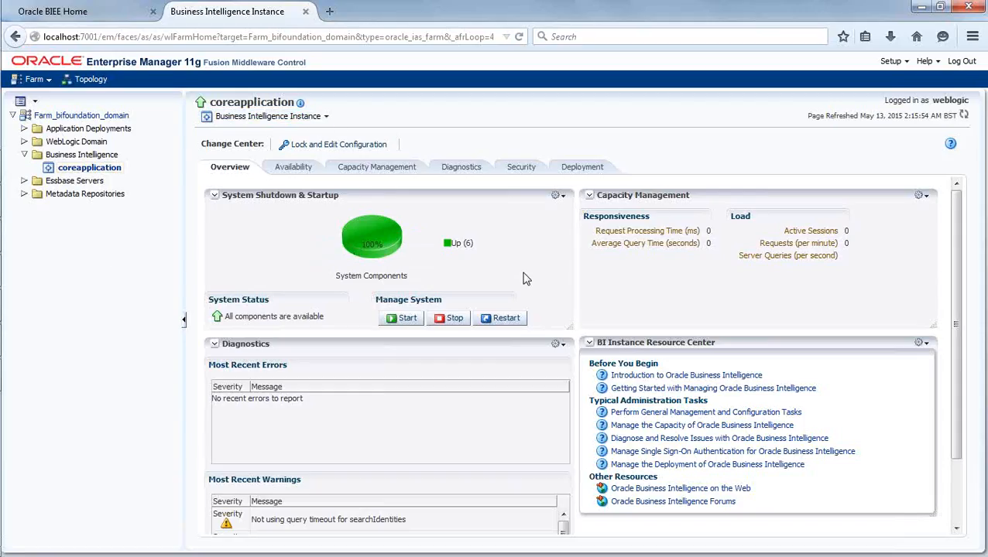
mouse_move(3, 246)
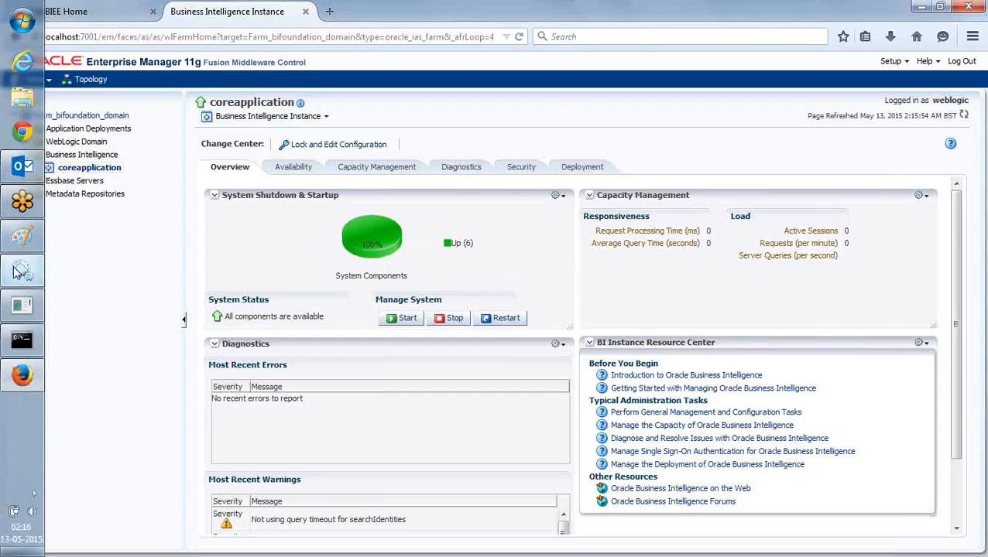
left_click(18, 269)
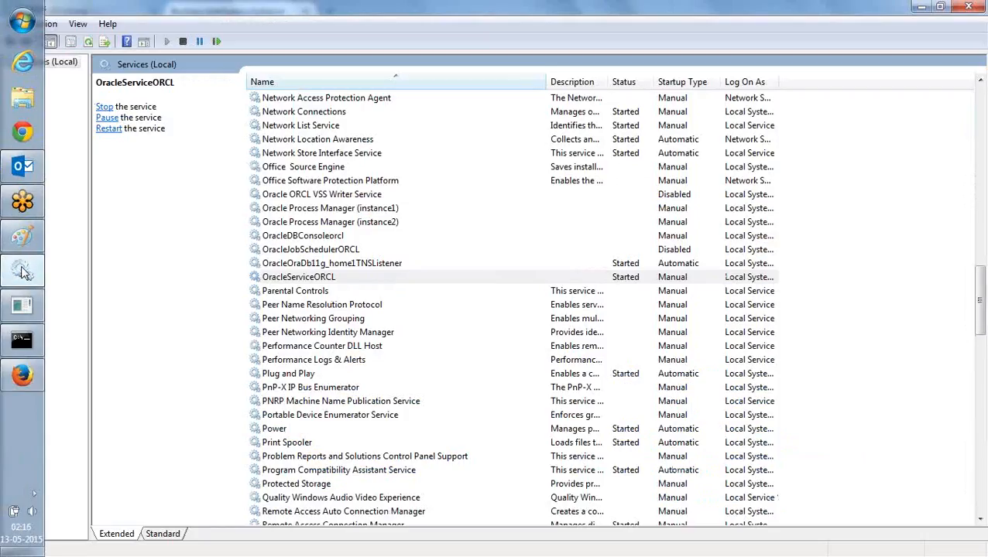
Refresh the services list and confirm Oracle Process Manager (instance2) is Started, then return to Firefox
left_click(87, 41)
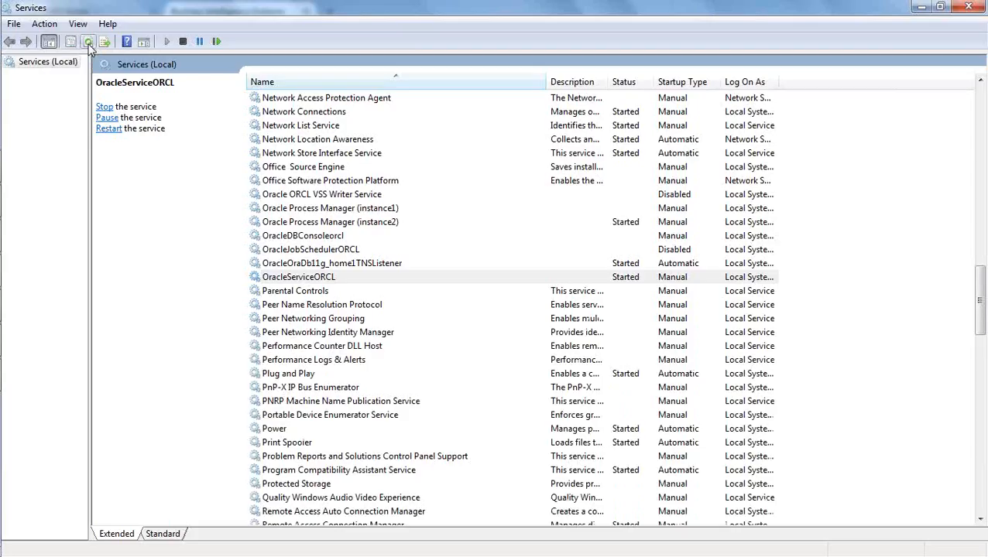
left_click(394, 223)
left_click(392, 224)
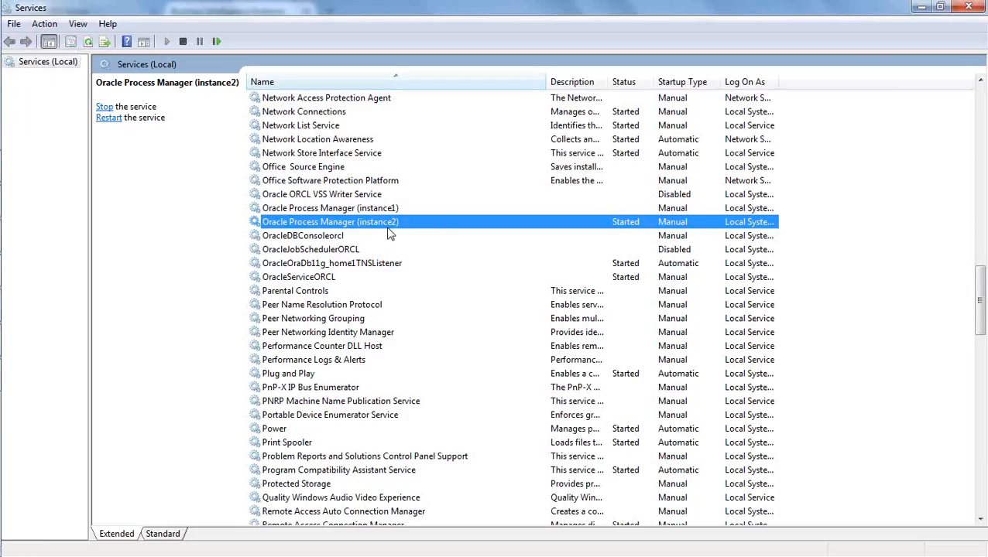
mouse_move(1, 203)
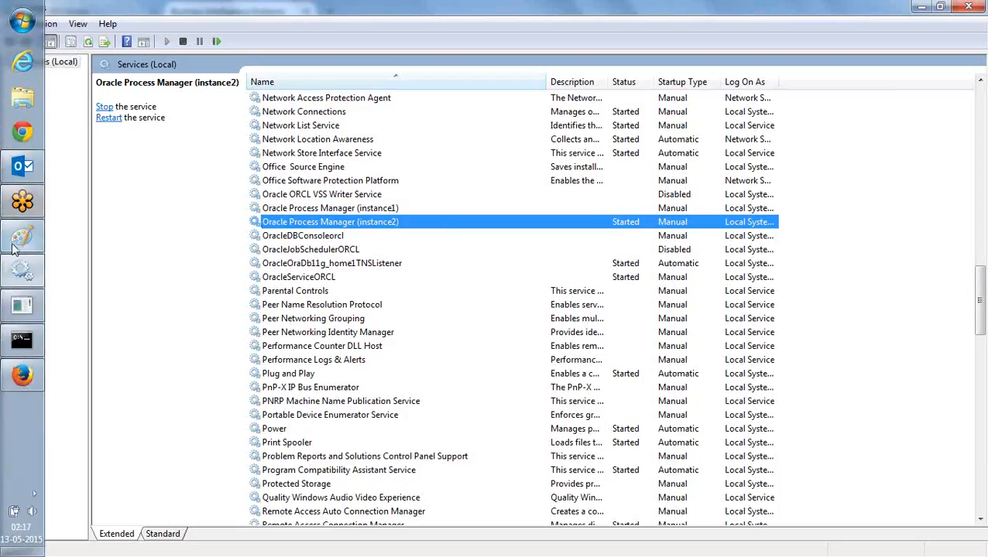
left_click(22, 375)
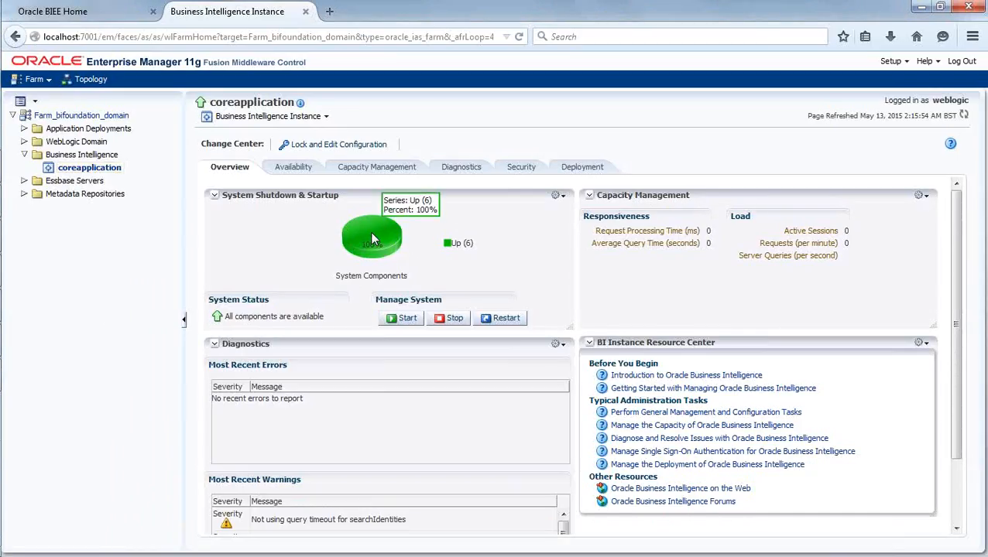
Review coreapplication process availability for BI Servers, Cluster Controllers, JavaHosts and Presentation Services, then return to overview
left_click(292, 169)
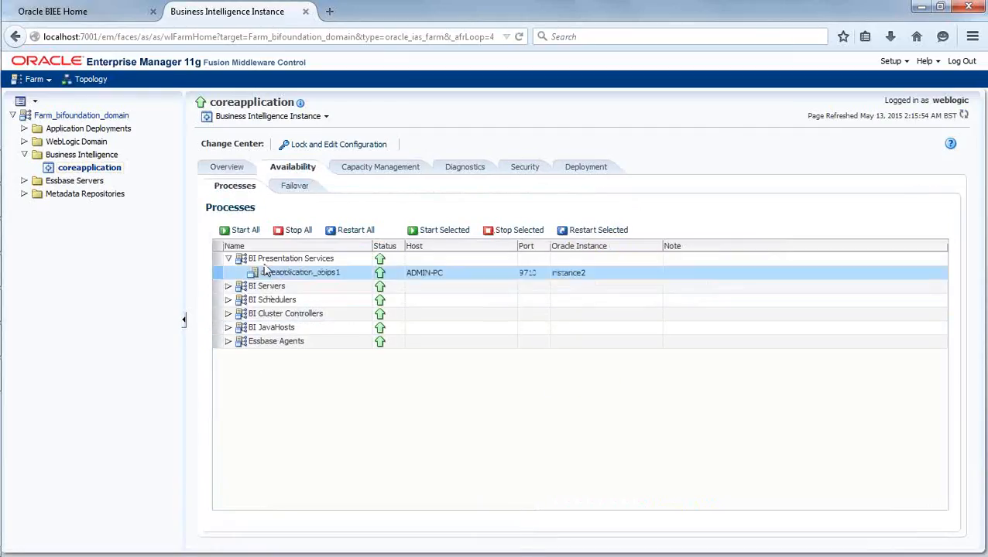
left_click(230, 260)
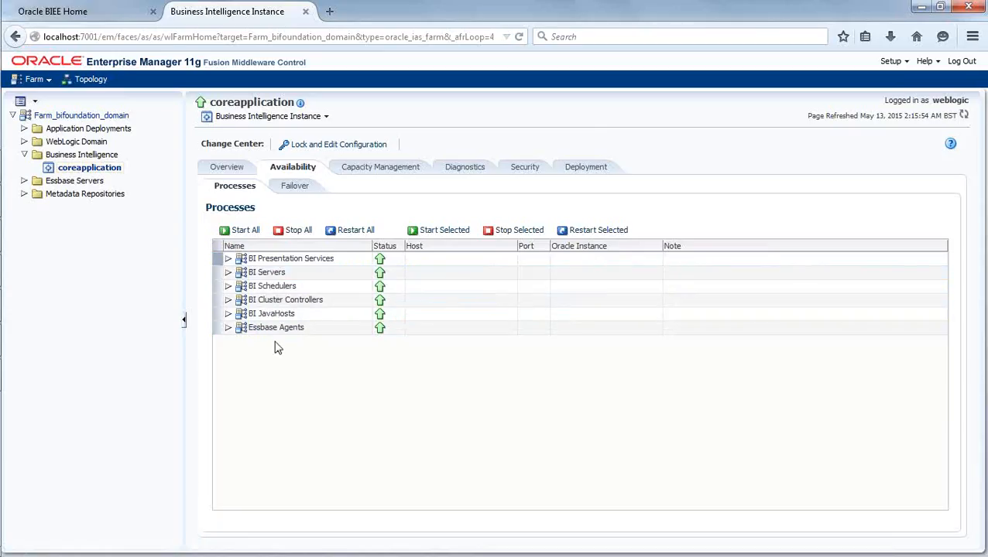
left_click(286, 271)
left_click(317, 301)
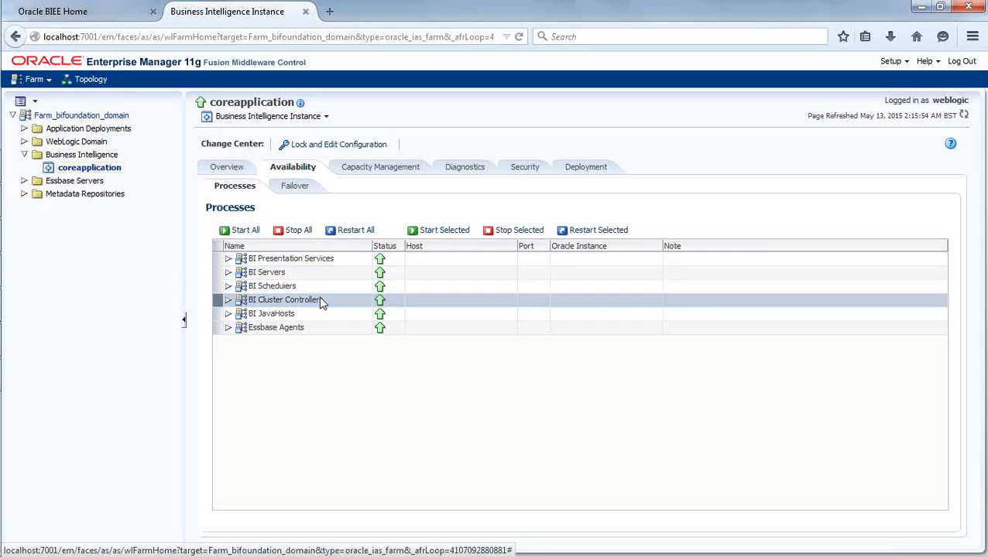
left_click(304, 317)
left_click(311, 259)
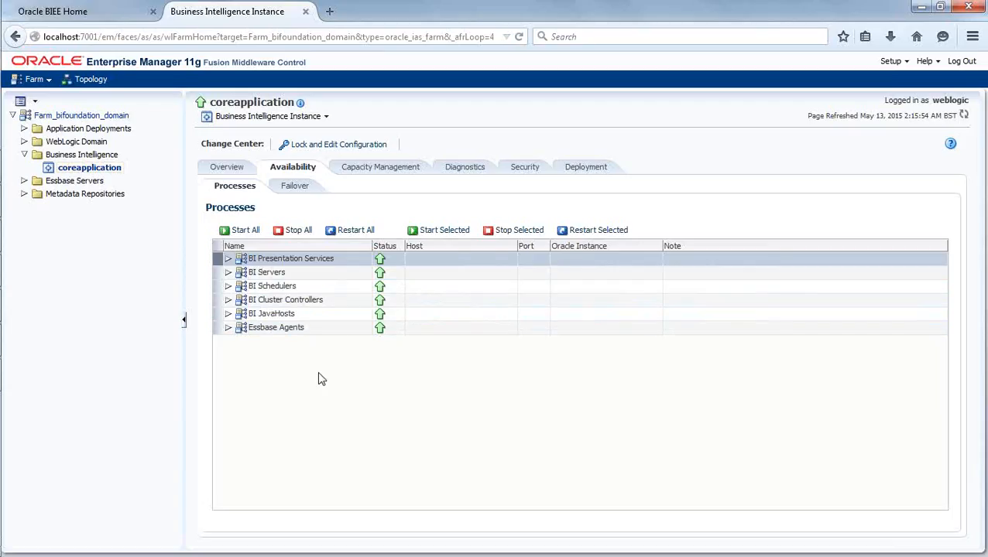
left_click(226, 170)
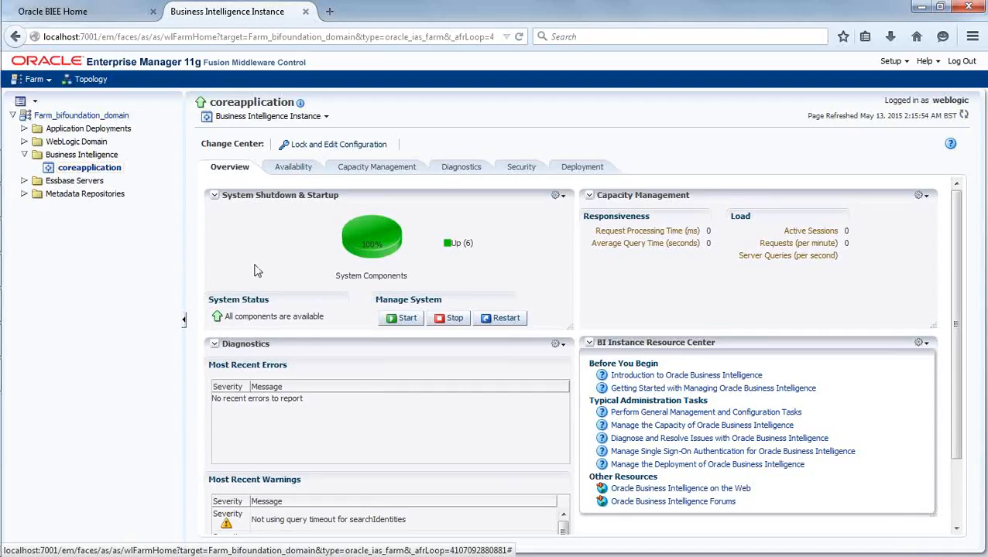
Bring the Paint notes listing the OBIEE startup steps back to the front
mouse_move(3, 234)
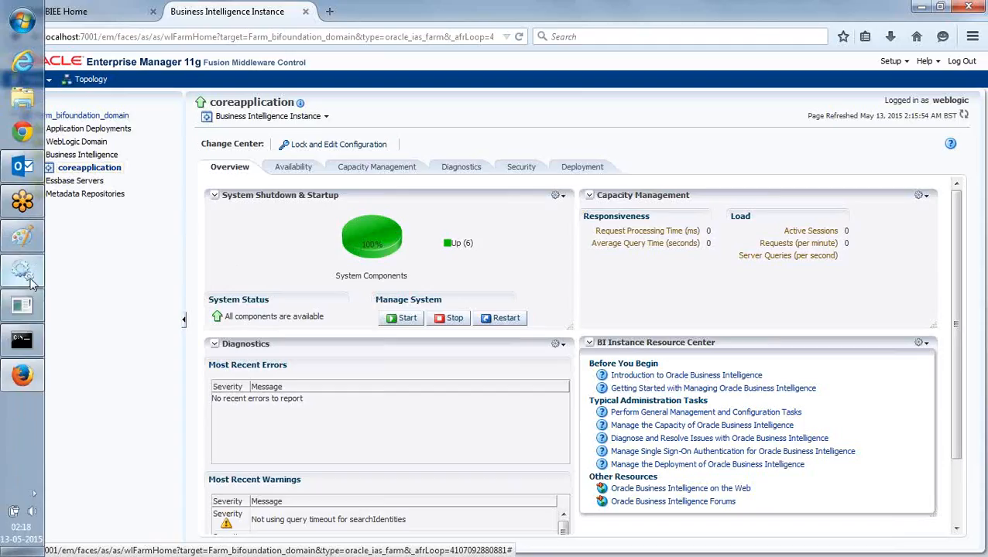
mouse_move(44, 239)
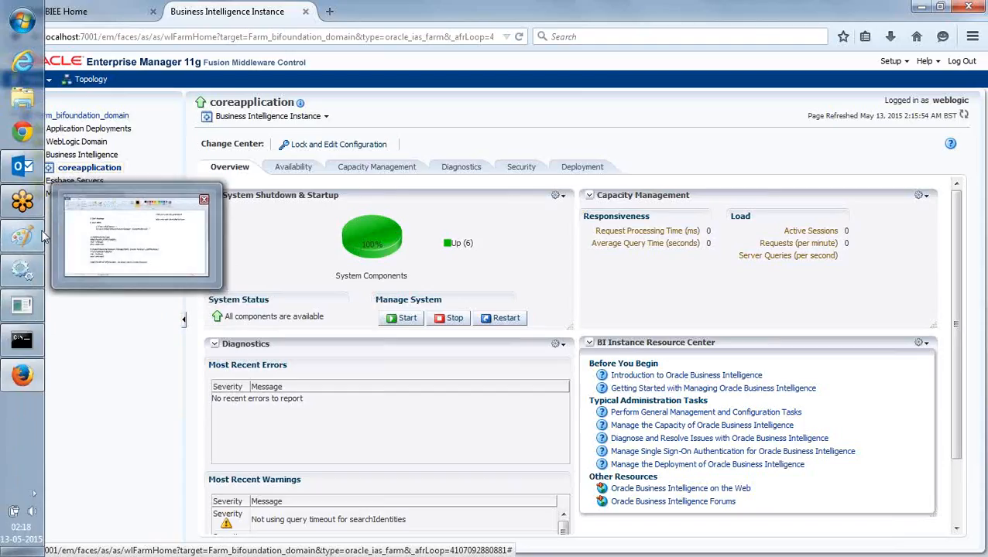
left_click(84, 229)
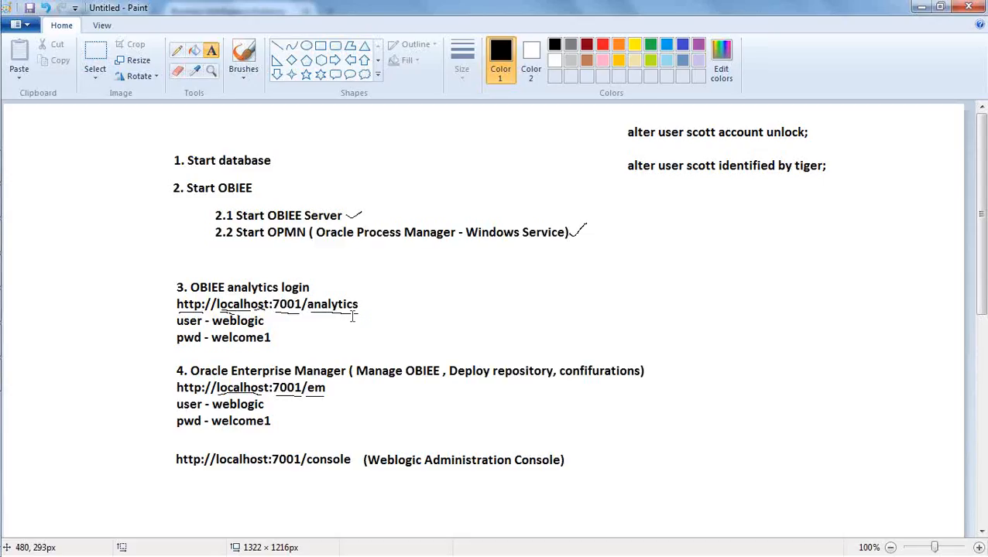
Expand All Programs > Oracle Business Intelligence to list BI Administration, Catalog Manager and Job Manager
mouse_move(3, 178)
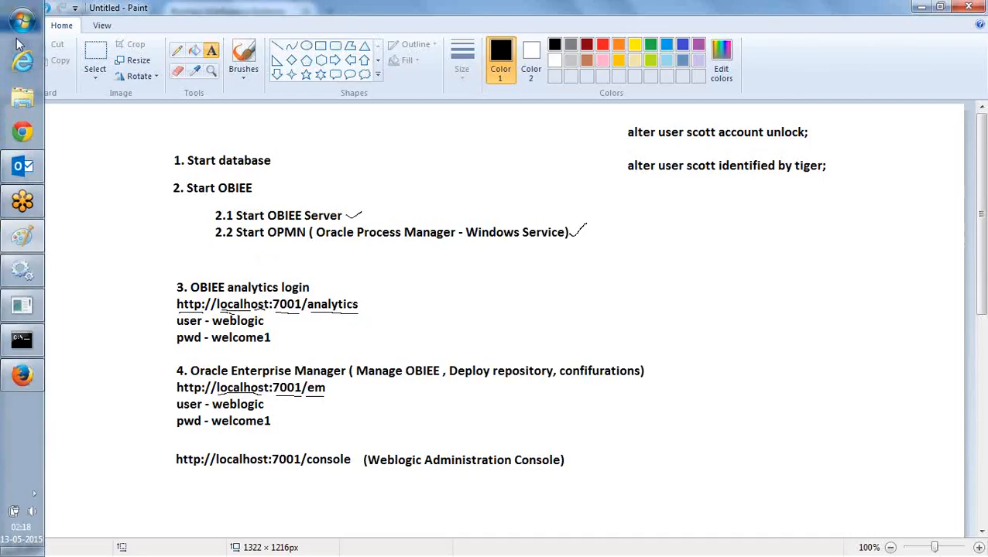
left_click(23, 22)
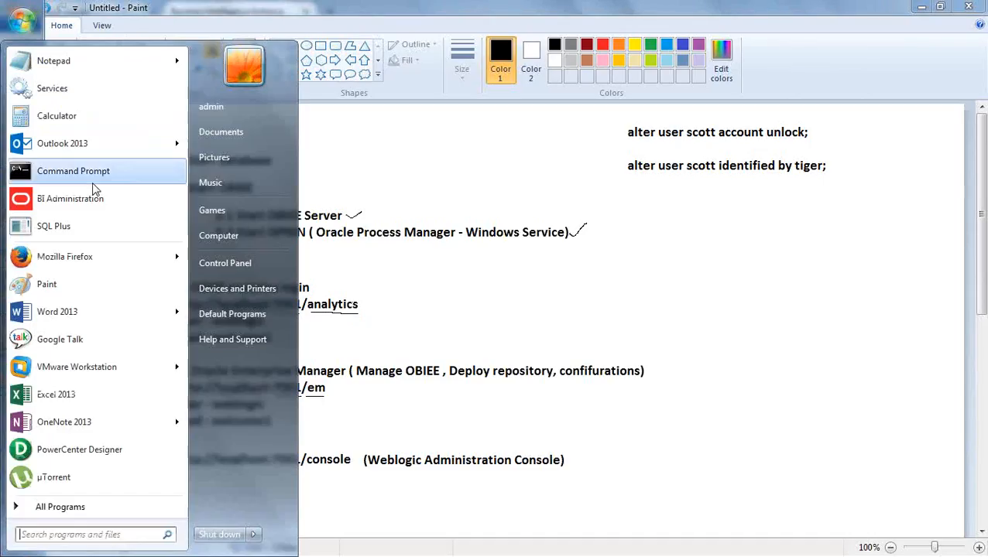
left_click(108, 509)
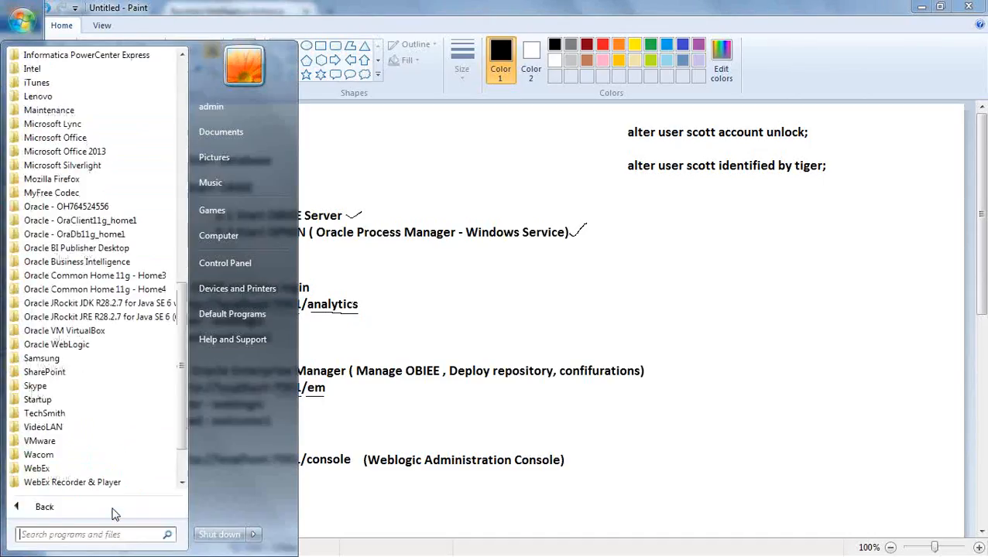
left_click(113, 263)
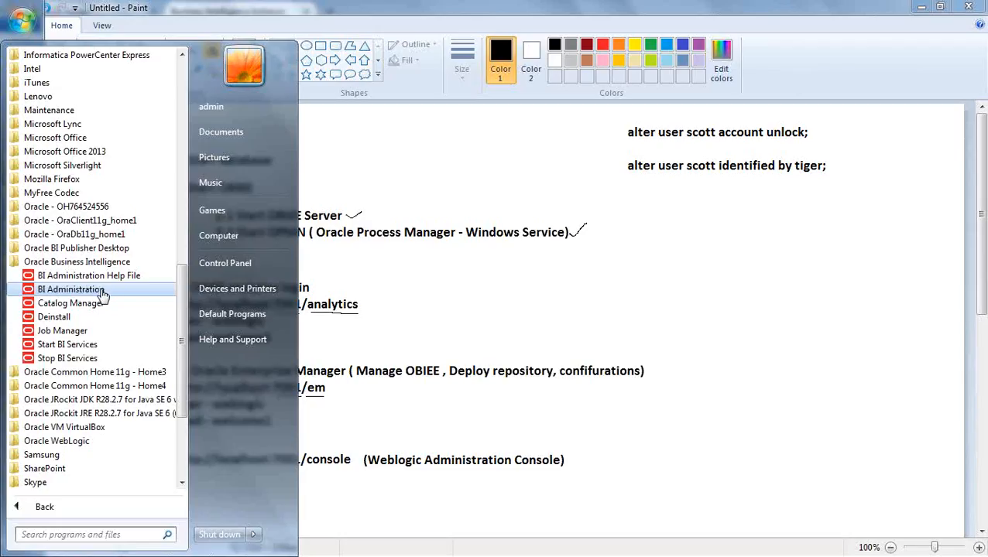
Launch BI Administration from the Oracle Business Intelligence Start menu folder
left_click(105, 289)
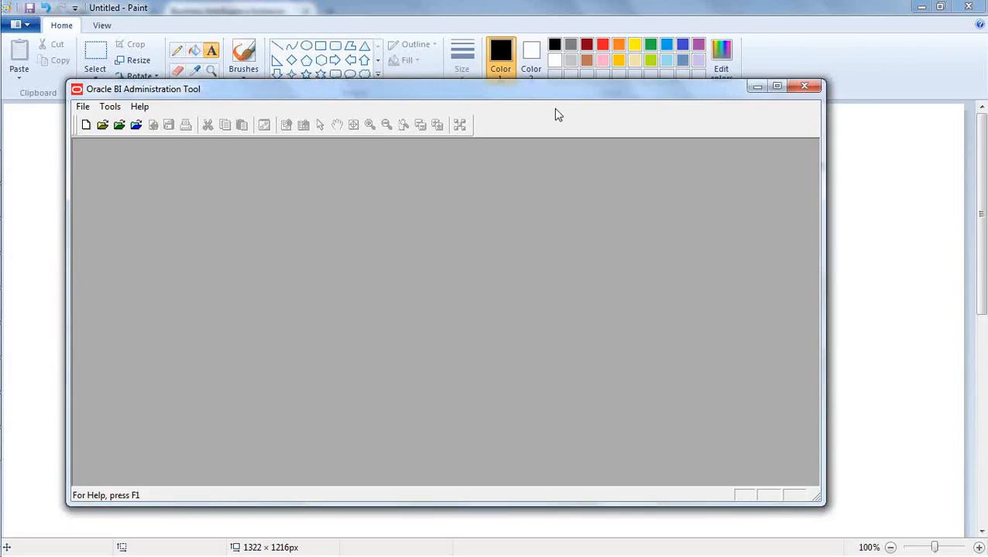
left_click_drag(566, 94, 583, 107)
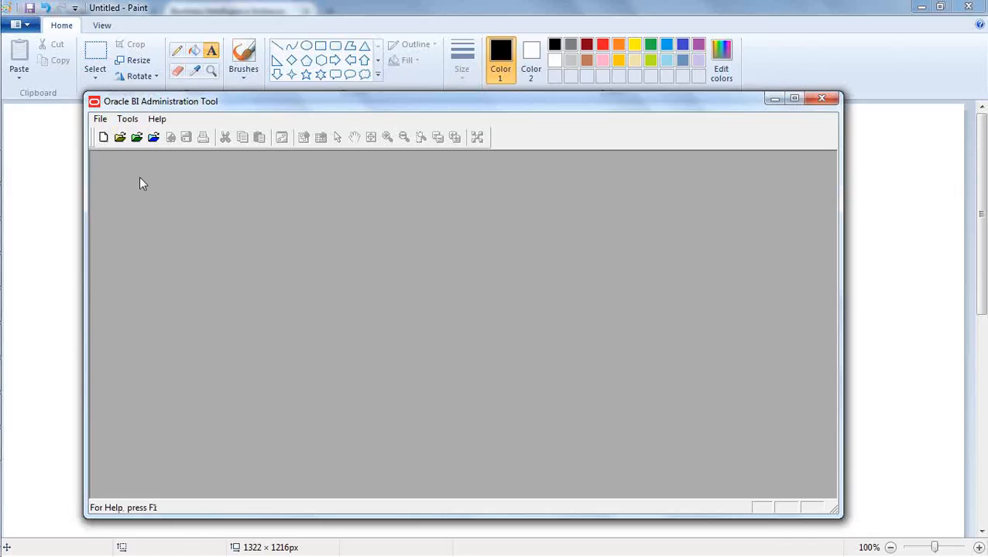
left_click(100, 120)
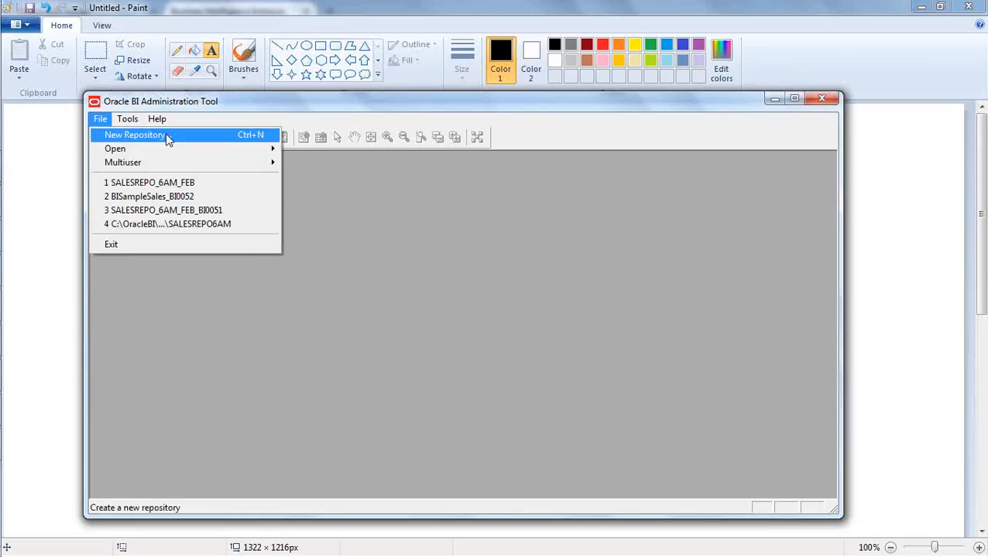
left_click(323, 223)
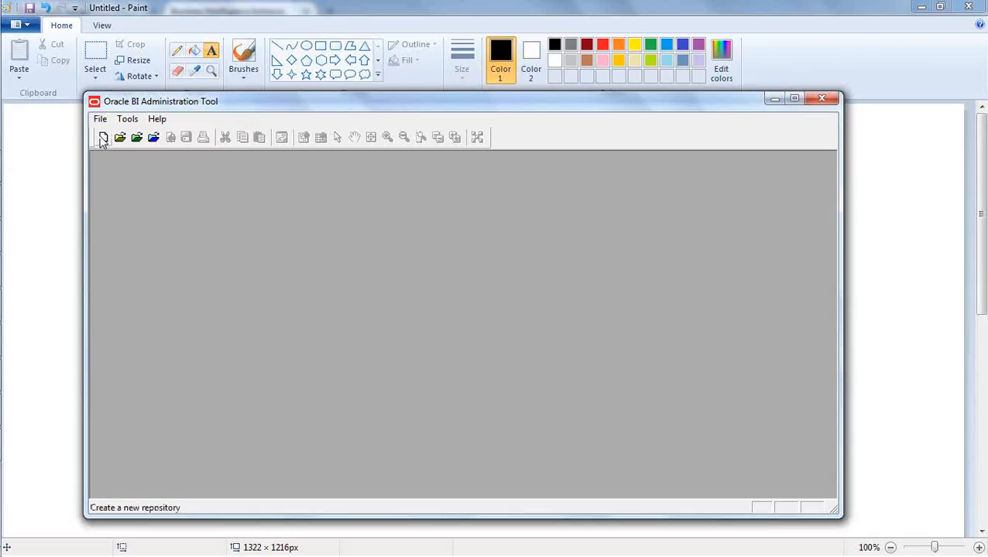
left_click(99, 118)
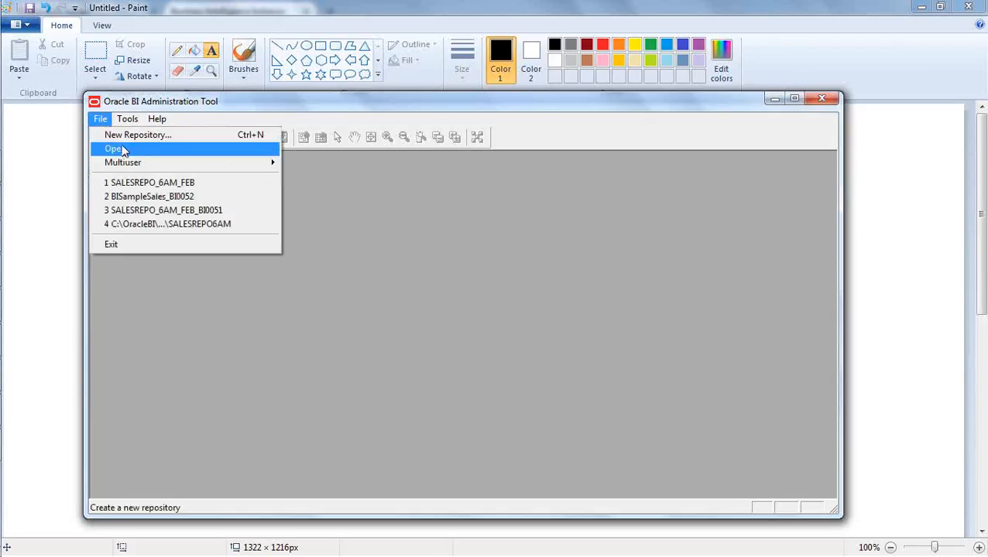
mouse_move(126, 148)
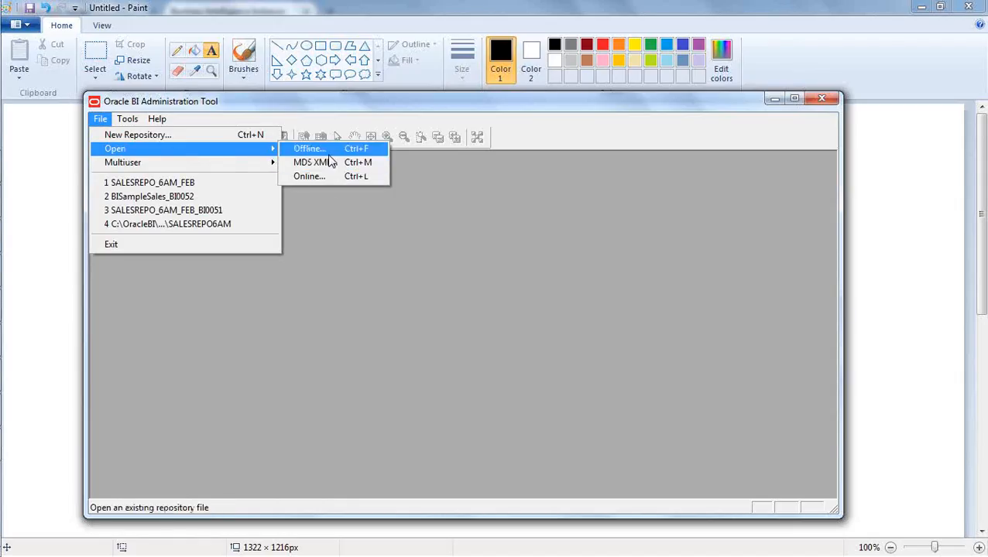
left_click(349, 305)
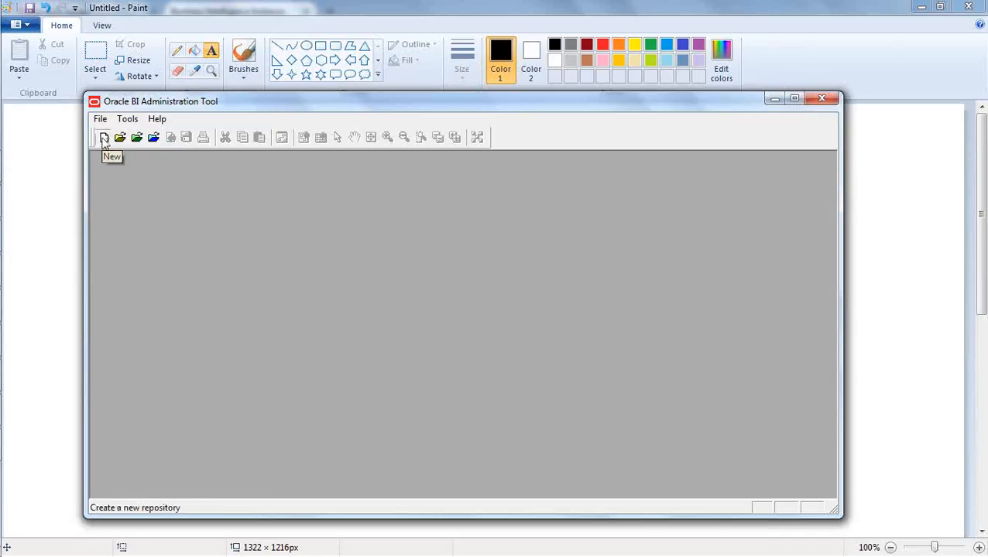
Open the Create New Repository wizard from the New toolbar button
left_click(104, 137)
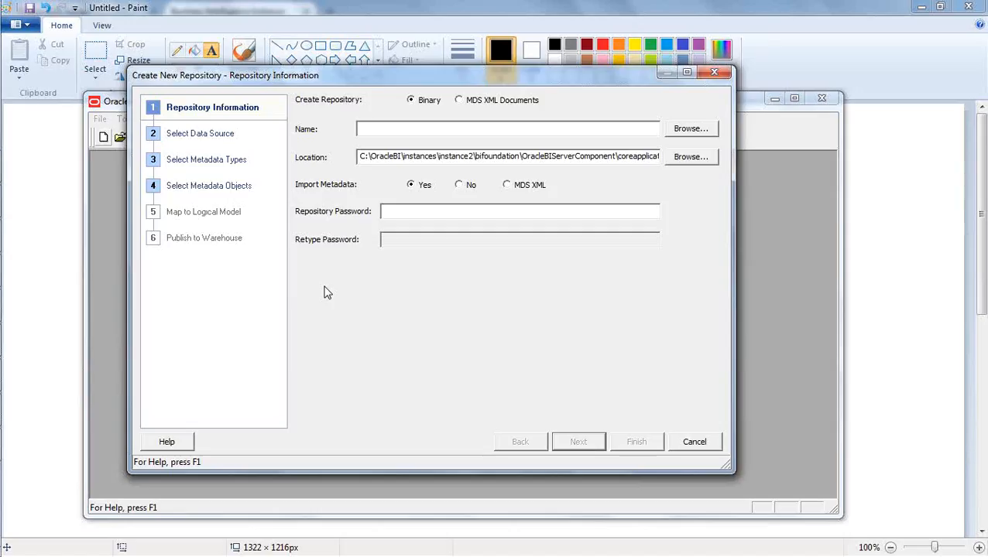
type("Fepositor")
key("BackSpace")
type("Test")
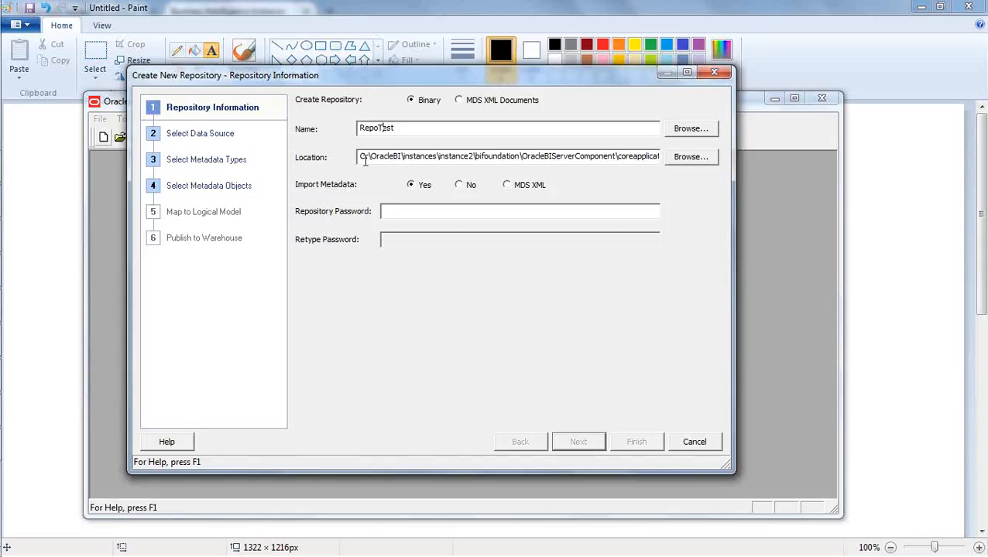
left_click_drag(384, 158, 537, 160)
left_click(538, 160)
left_click_drag(361, 156, 661, 142)
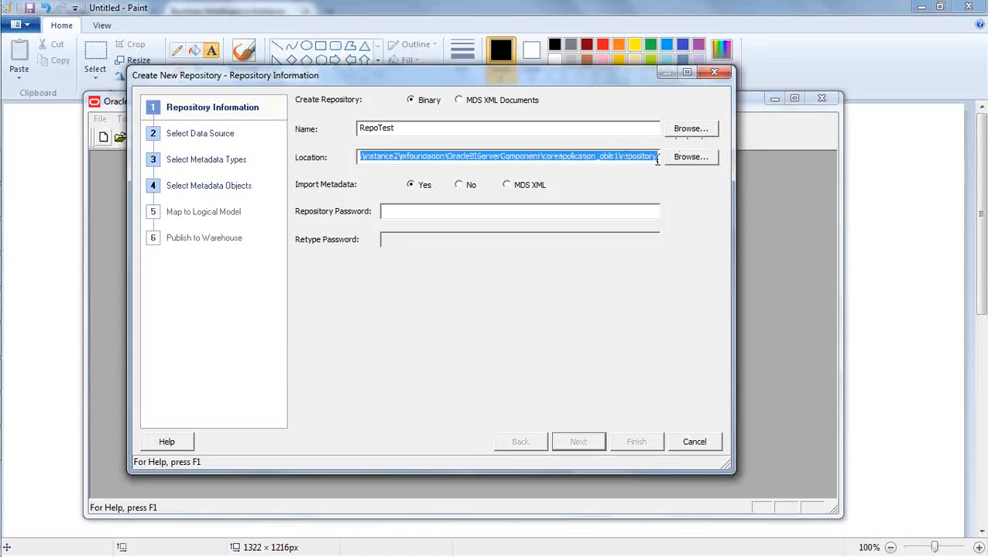
left_click(657, 157)
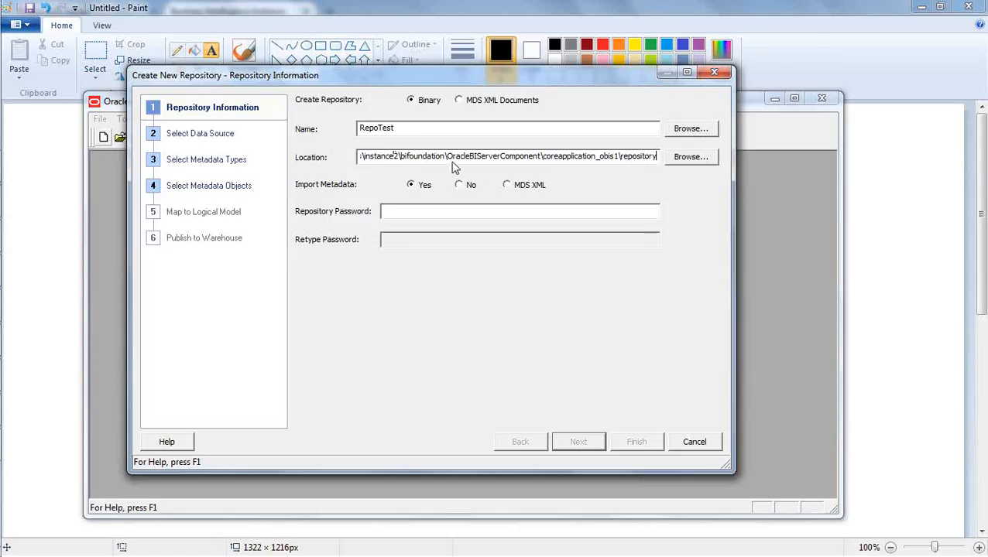
left_click_drag(656, 156, 335, 149)
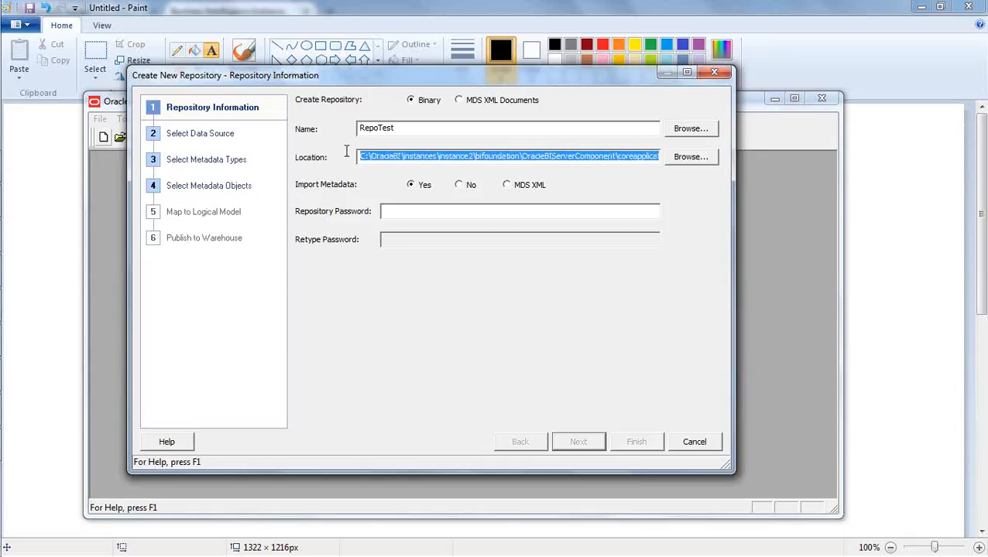
left_click(363, 155)
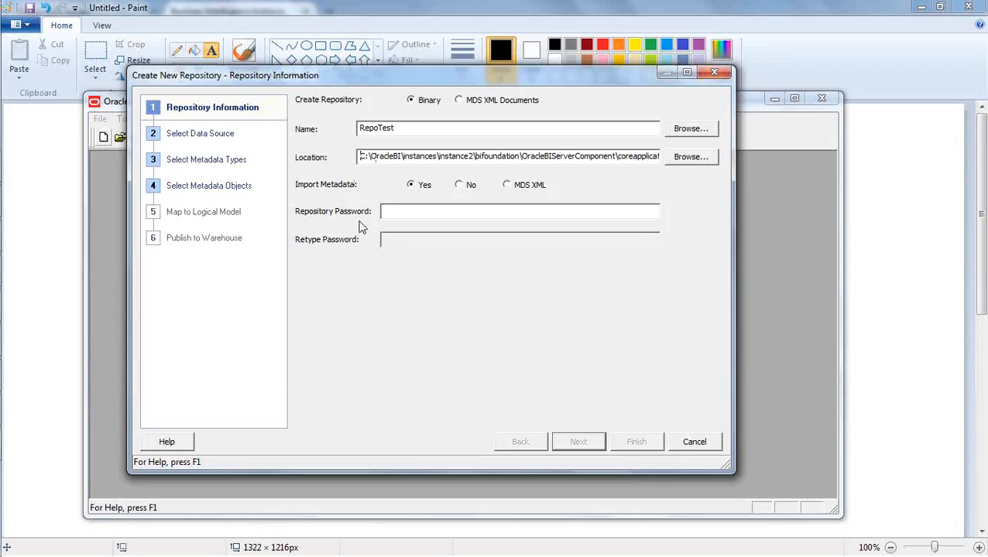
left_click(433, 210)
Set Import Metadata to No, enter and retype the repository password, and finish creating RepoTest.rpd
left_click(459, 185)
type("•••••")
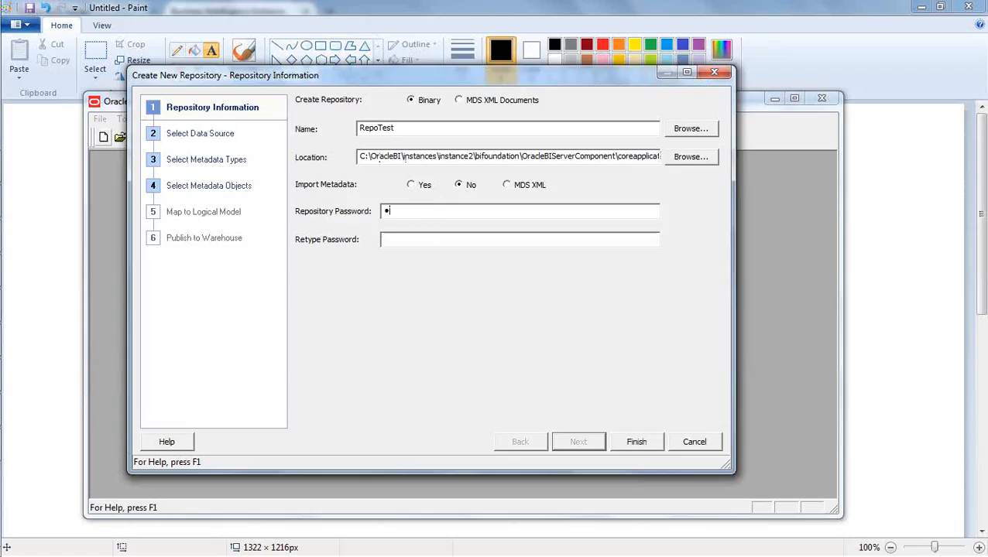
type("•••")
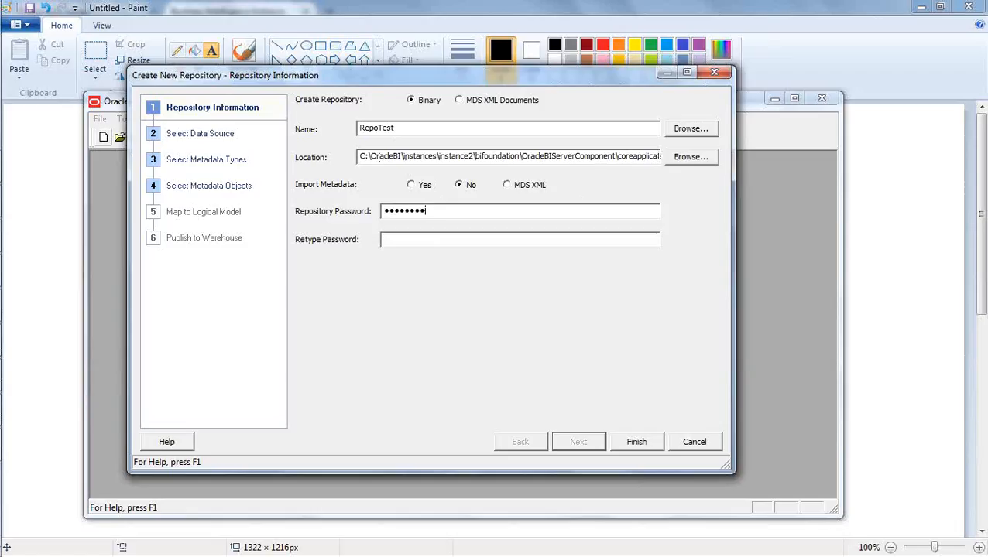
key("Tab")
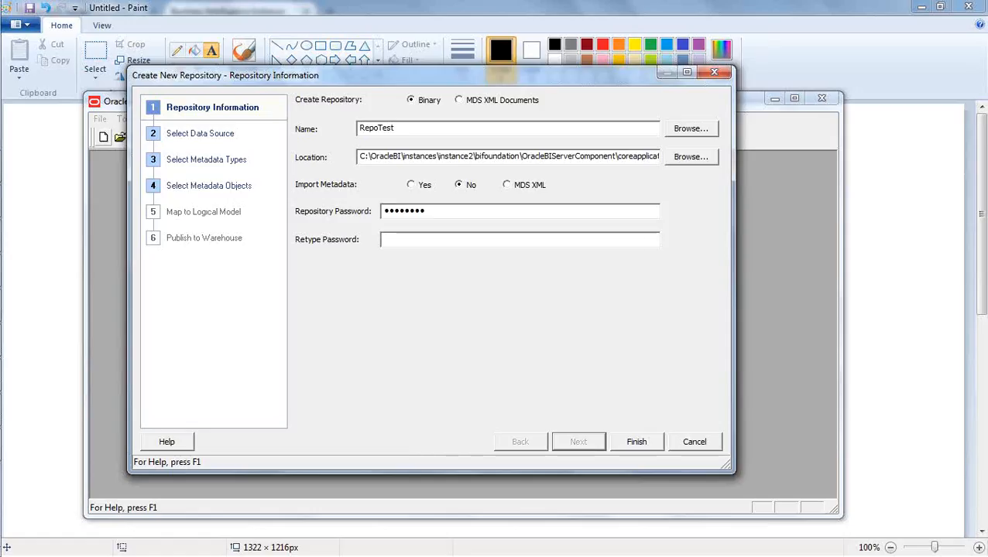
type("********")
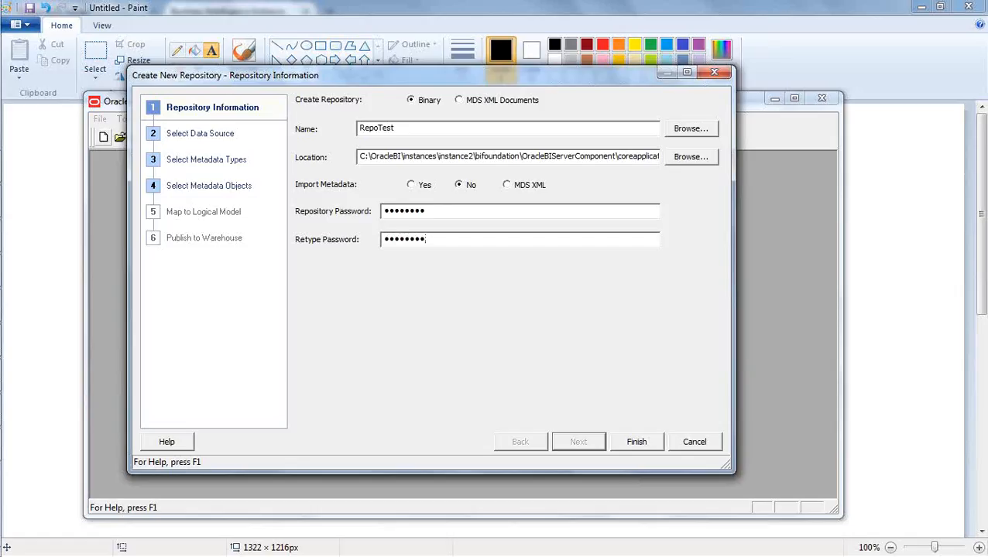
left_click(418, 244)
left_click(637, 444)
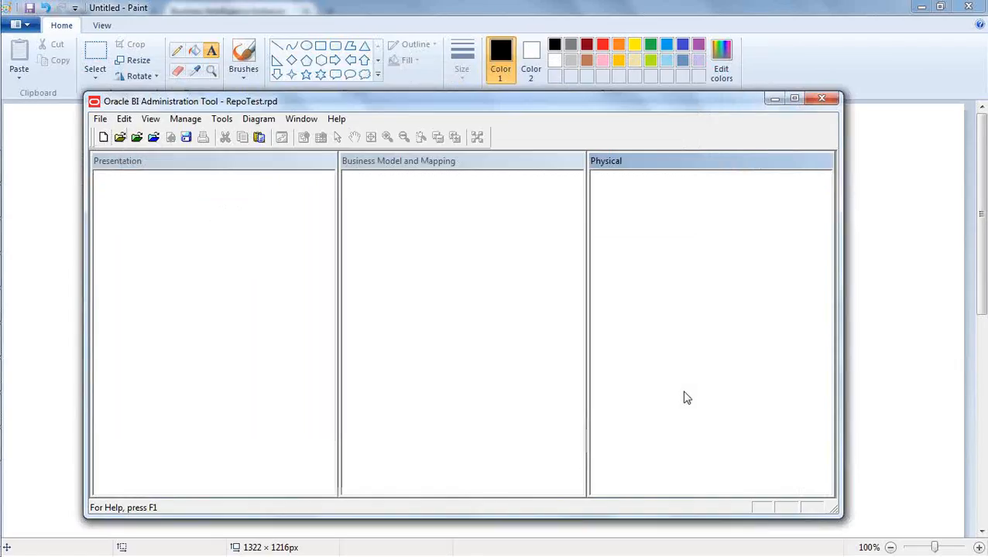
Cycle through the empty Presentation, Business Model and Mapping, and Physical layers, then bring Paint forward
left_click(411, 280)
left_click(280, 267)
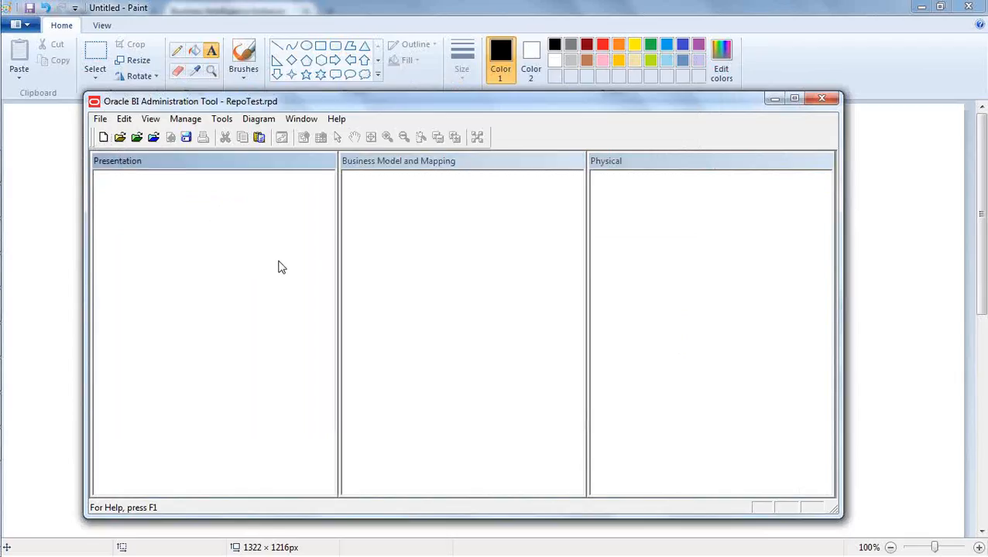
left_click(667, 298)
left_click(485, 293)
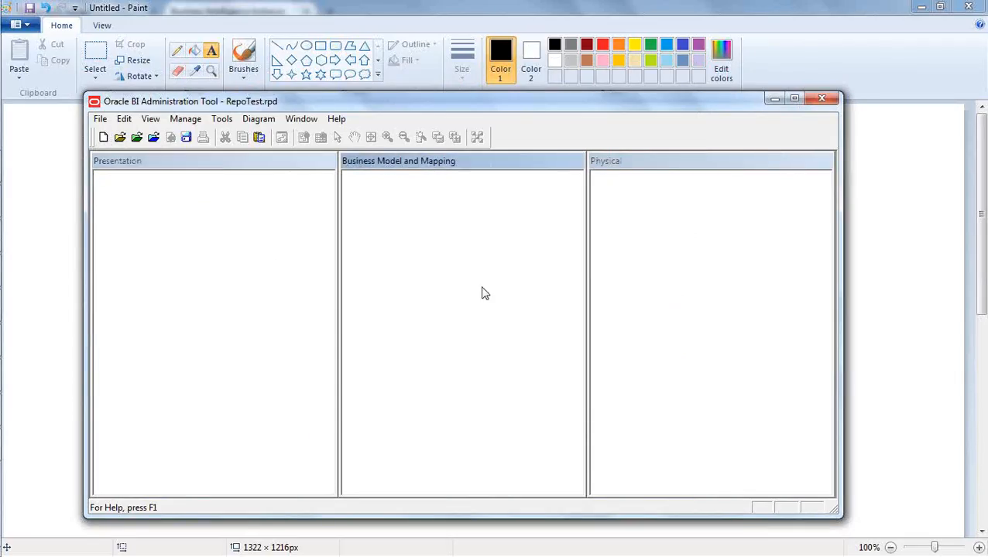
left_click(234, 274)
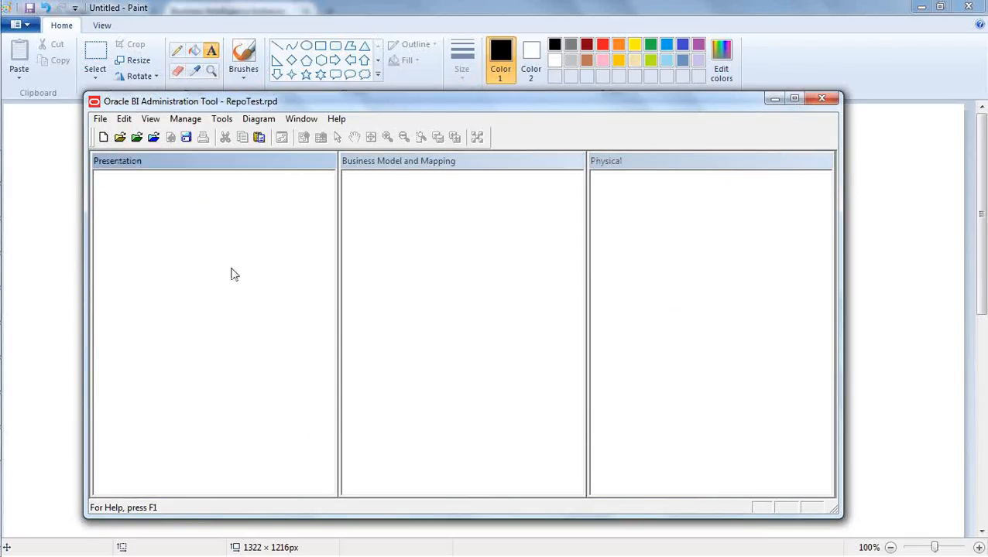
left_click(674, 207)
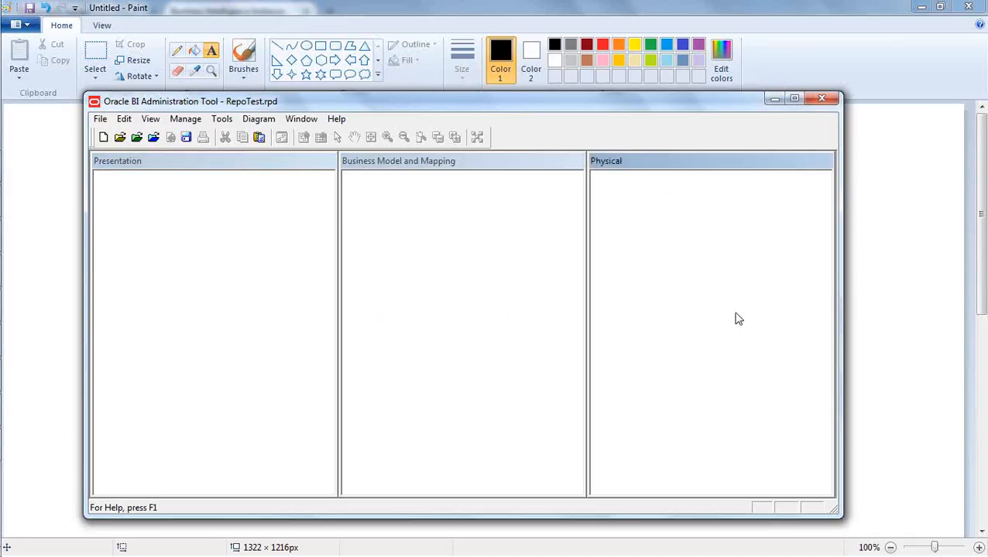
left_click(433, 273)
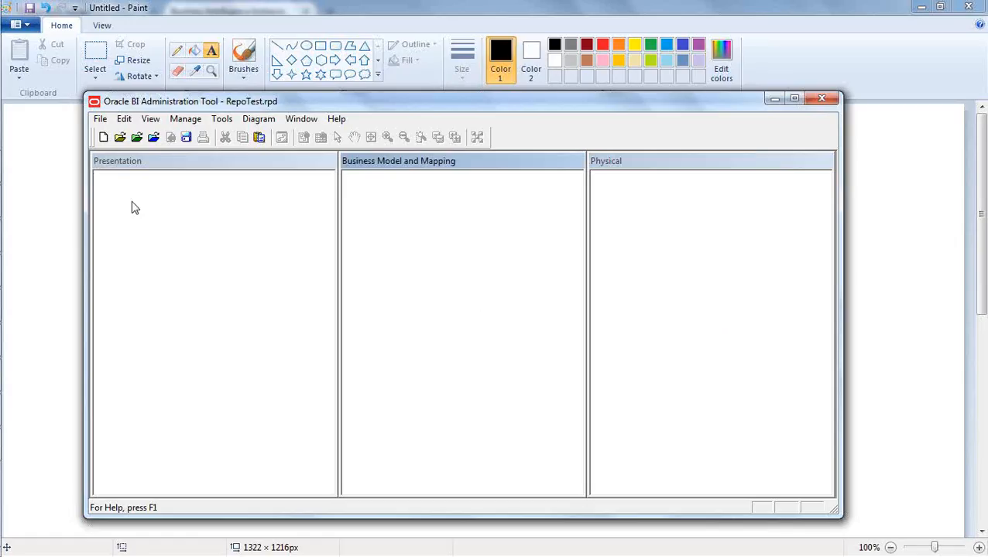
left_click(184, 235)
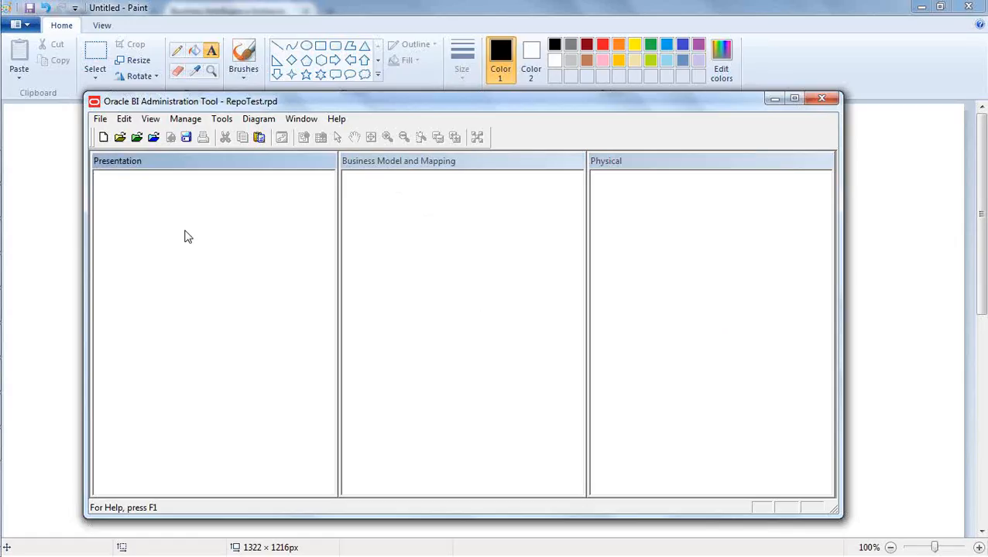
left_click(570, 284)
left_click(637, 249)
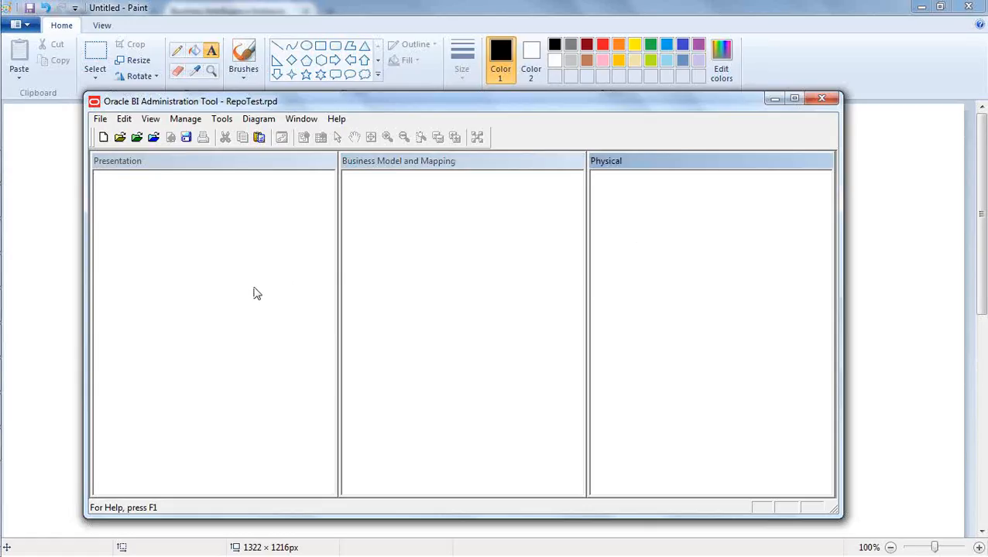
left_click(497, 326)
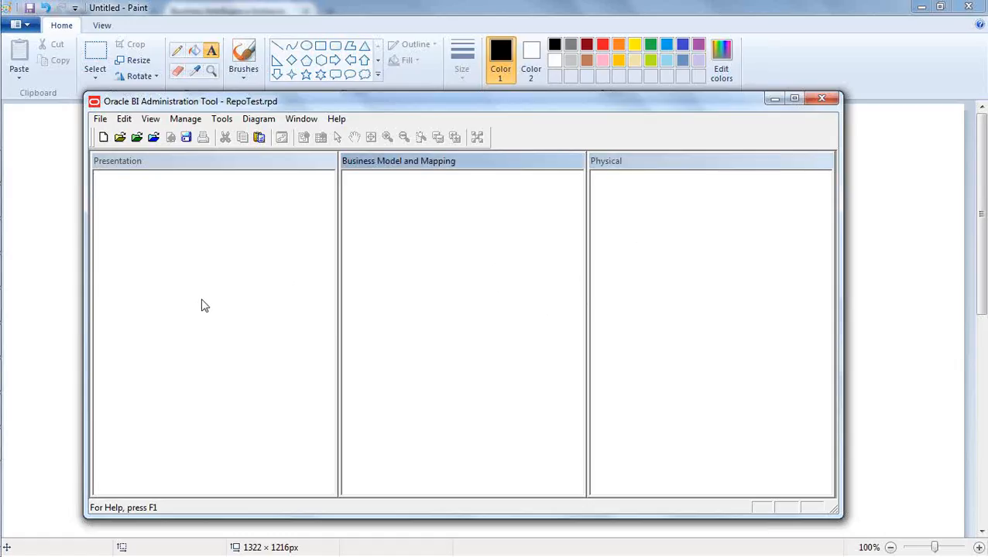
left_click(184, 302)
left_click(671, 302)
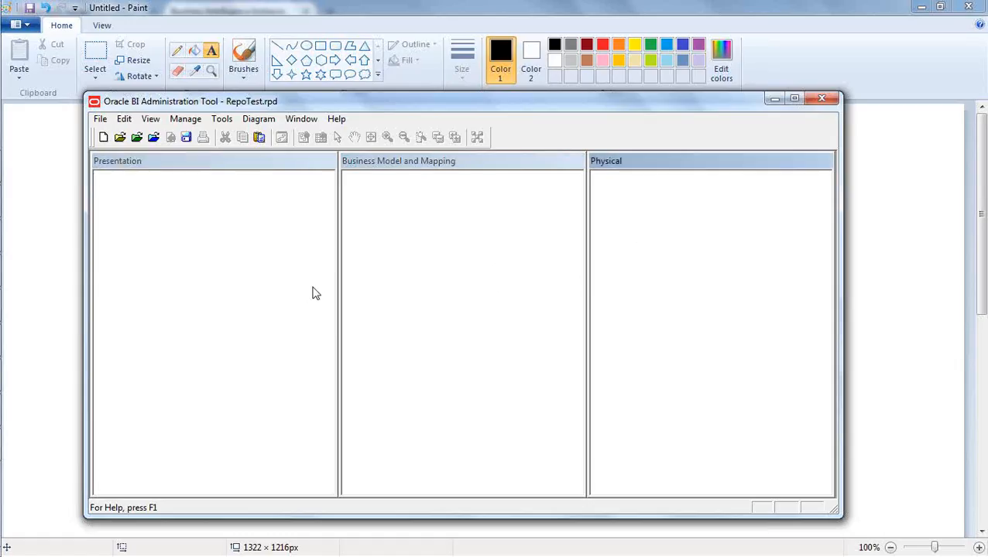
left_click(445, 303)
left_click(242, 302)
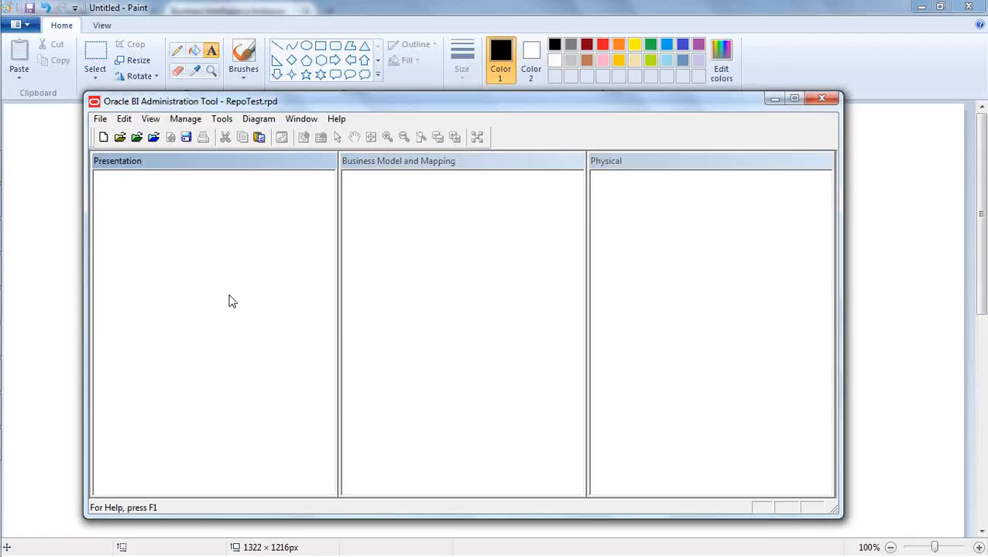
left_click(979, 218)
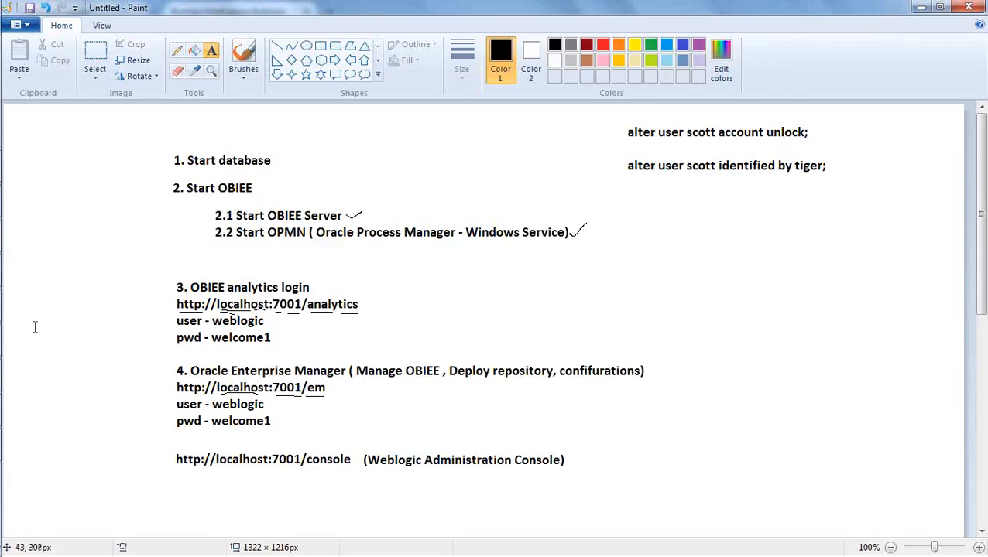
Bring up the auto-hidden taskbar on the left edge to reach Windows Explorer
mouse_move(4, 323)
mouse_move(4, 187)
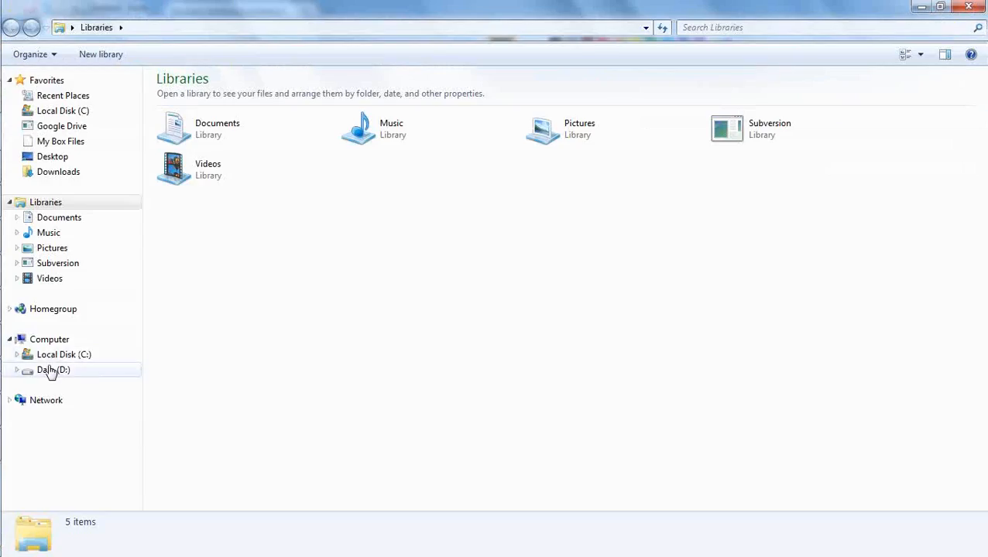
Open C:\OracleBI from Local Disk (C:) to list its 12 items, including Oracle_BI1 and user_projects
left_click(73, 355)
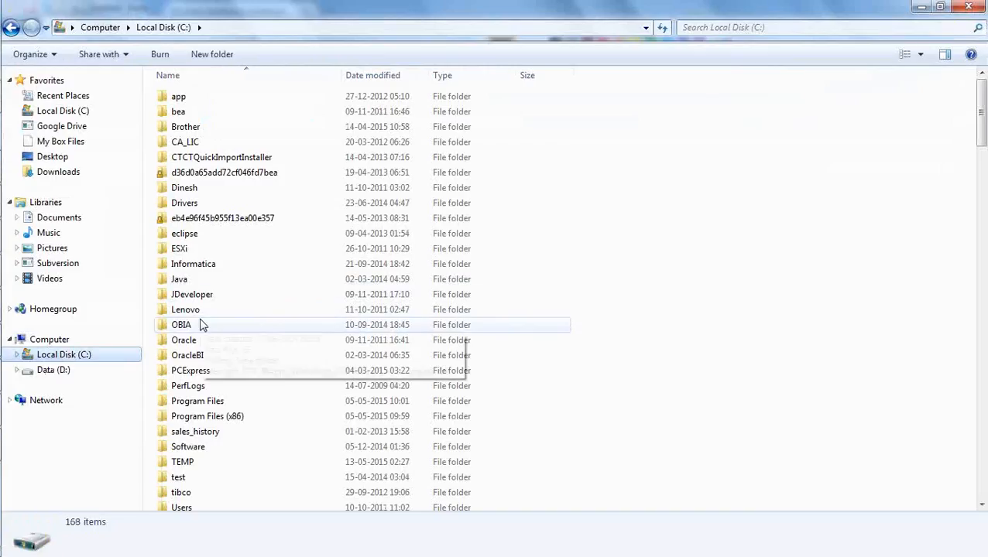
double_click(202, 355)
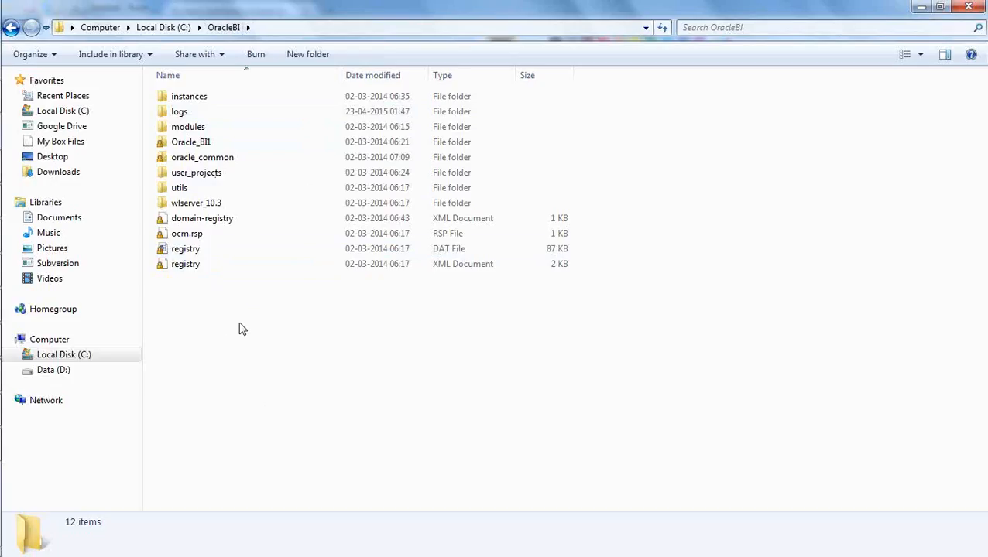
left_click(200, 102)
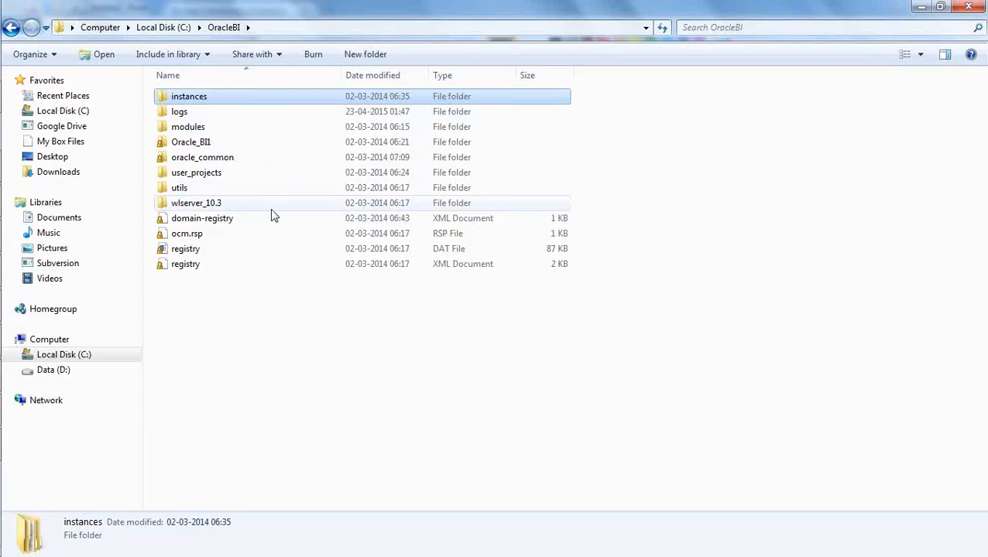
left_click(218, 182)
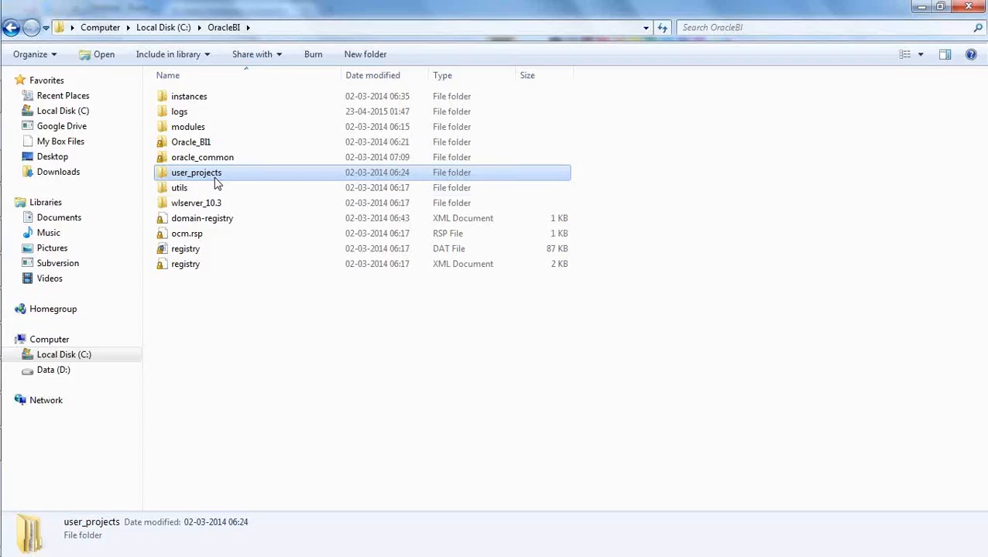
left_click(287, 364)
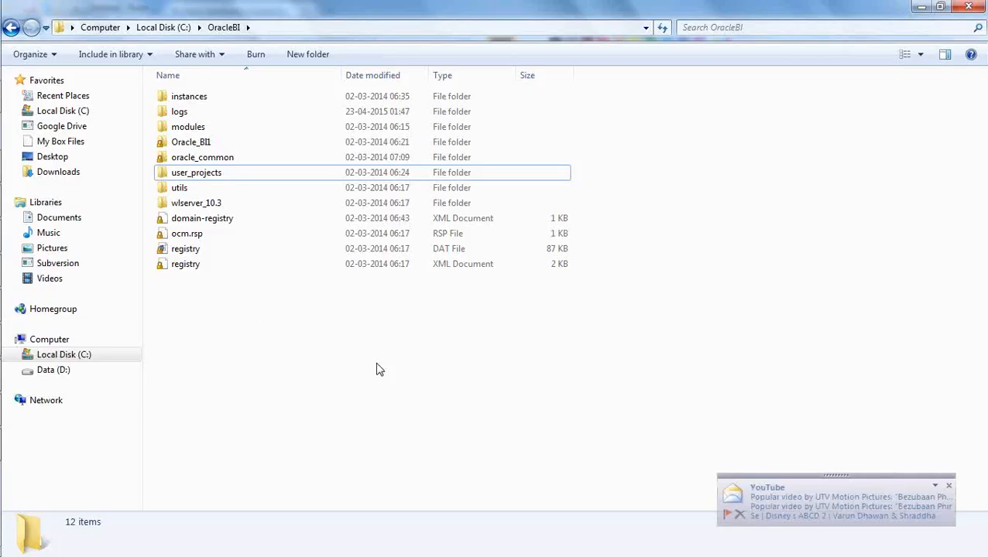
left_click(950, 487)
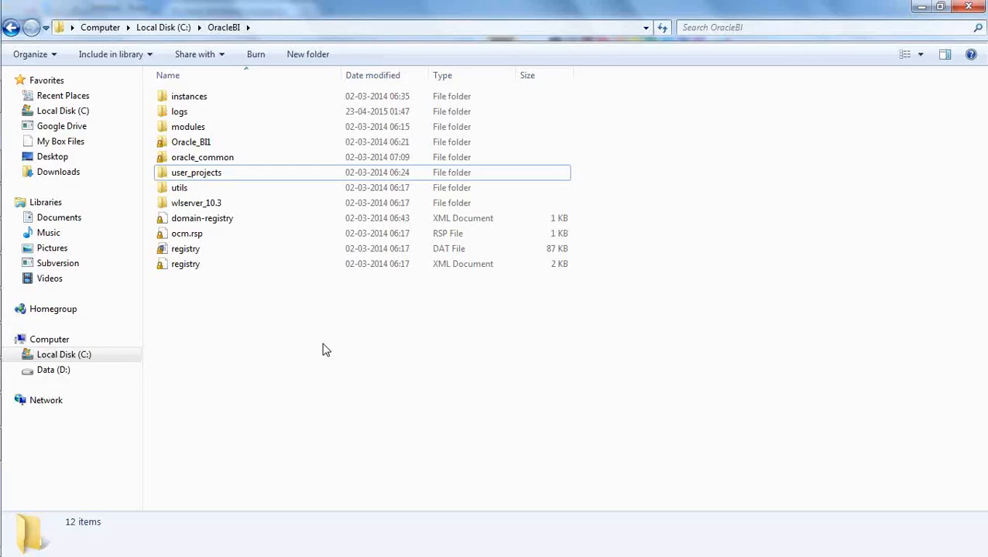
Look over the C:\OracleBI contents, including domain-registry, ocm.rsp and the 87 KB registry DAT file
mouse_move(4, 323)
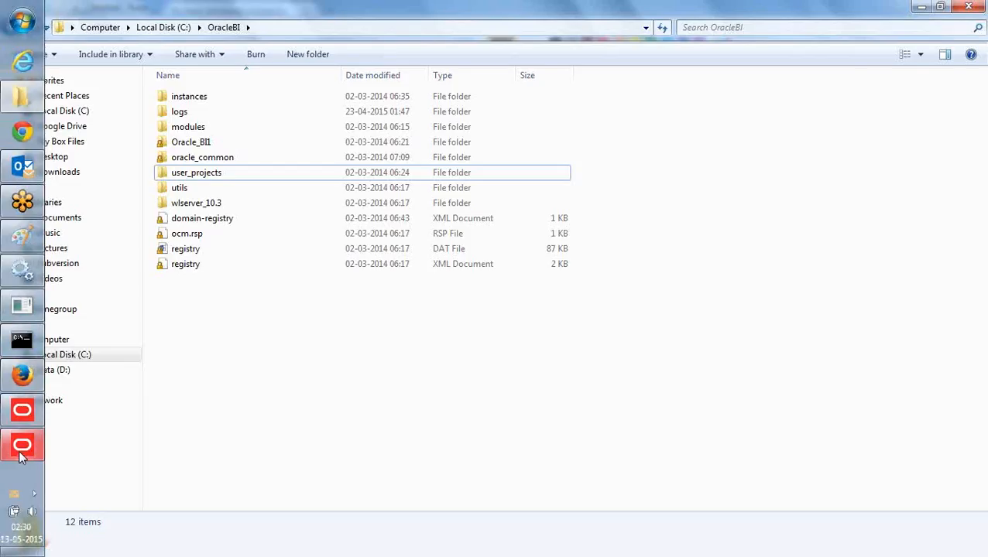
mouse_move(22, 462)
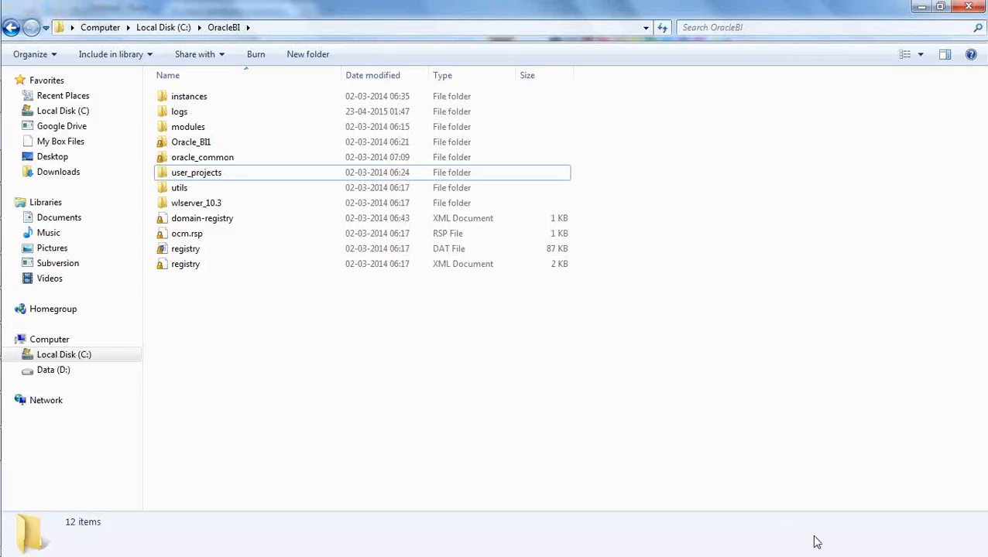
left_click(981, 402)
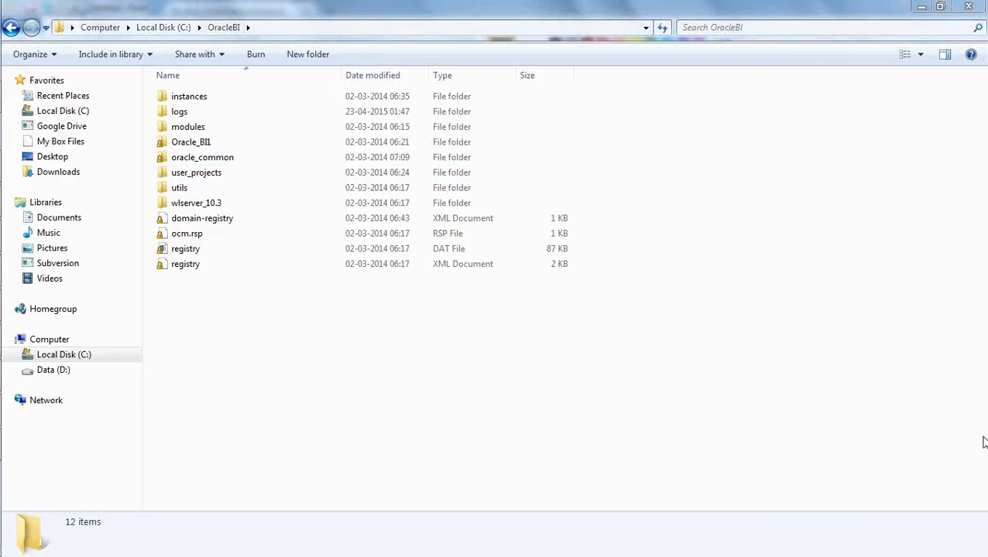